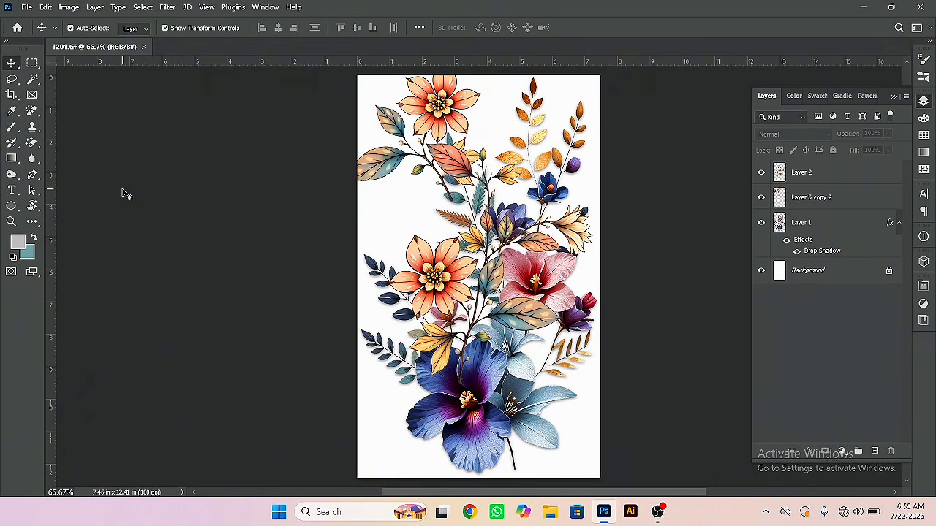
# - Create a new 12 x 12 inch document at 100 pixels/inch in RGB Color with a white background
pyautogui.hotkey('ctrl', 'n')
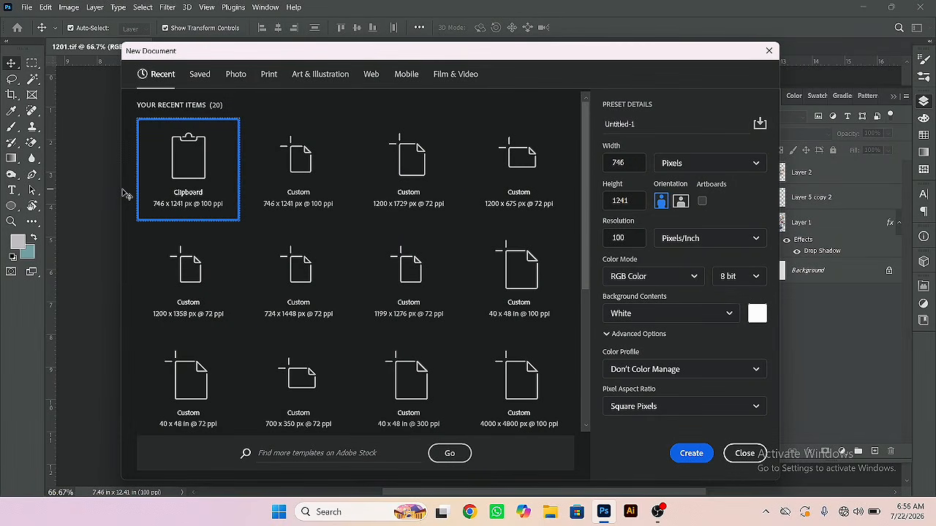
pyautogui.click(677, 163)
pyautogui.click(675, 207)
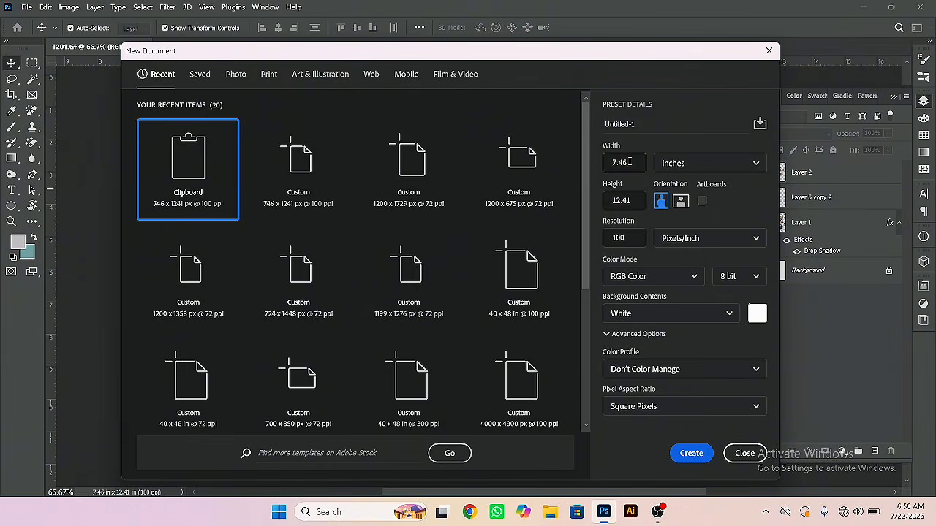
pyautogui.moveTo(635, 163); pyautogui.dragTo(598, 166)
pyautogui.write('12')
pyautogui.press('Tab')
pyautogui.write('12')
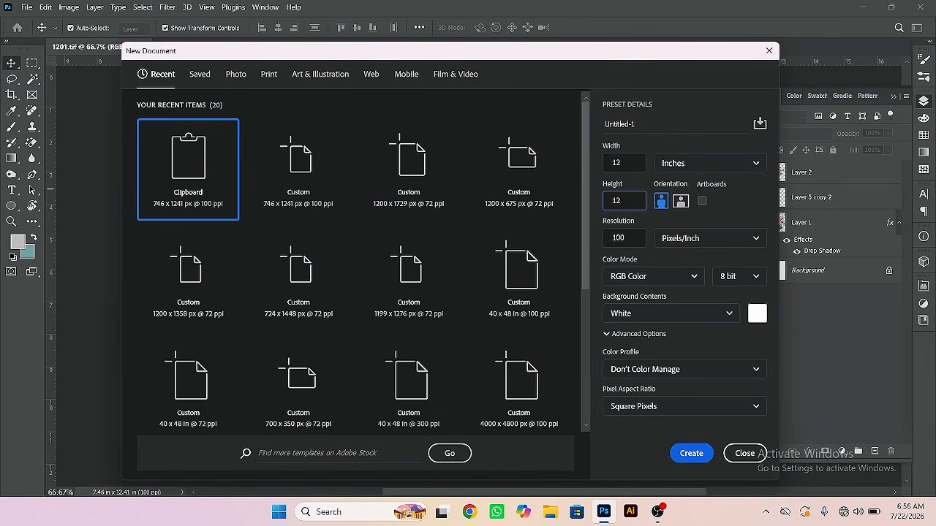
pyautogui.click(691, 453)
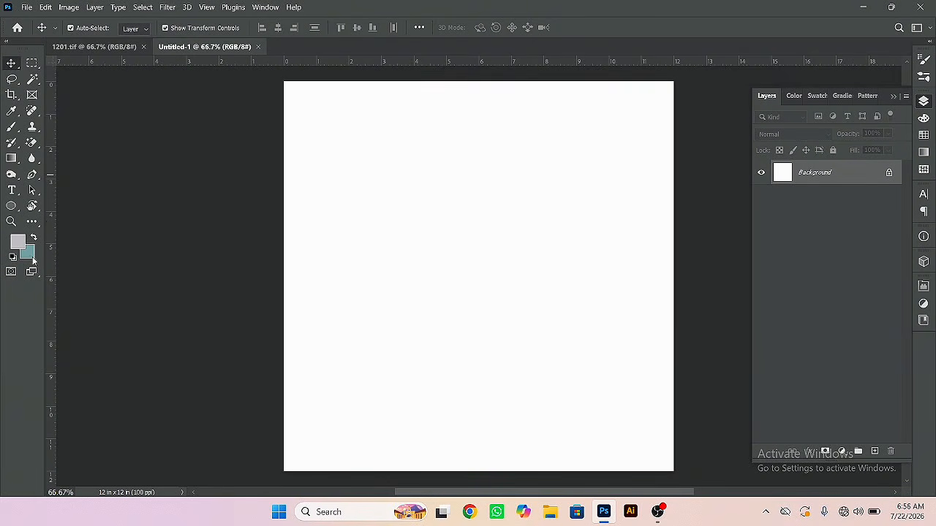
# - Unlock the background layer, place guides along all four canvas edges and clear the selection
pyautogui.click(889, 172)
pyautogui.moveTo(52, 153); pyautogui.dragTo(283, 175)
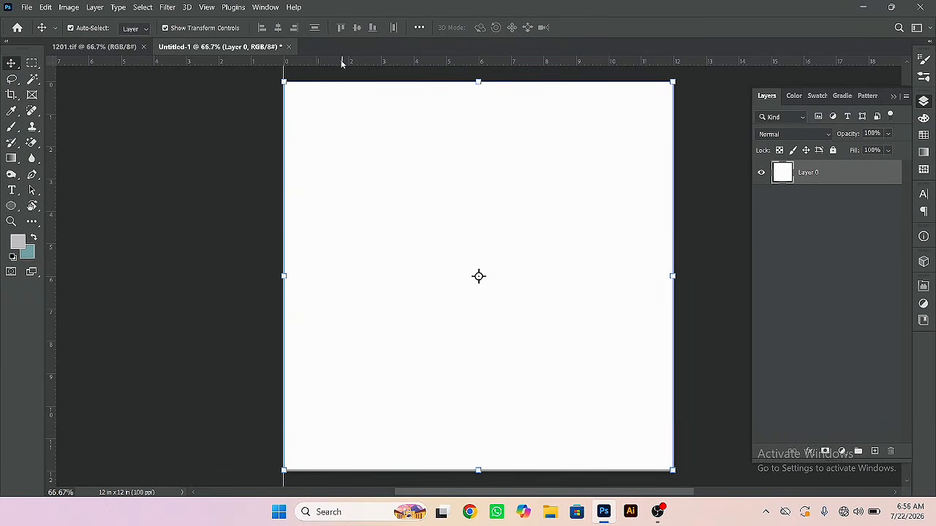
pyautogui.moveTo(342, 63); pyautogui.dragTo(340, 82)
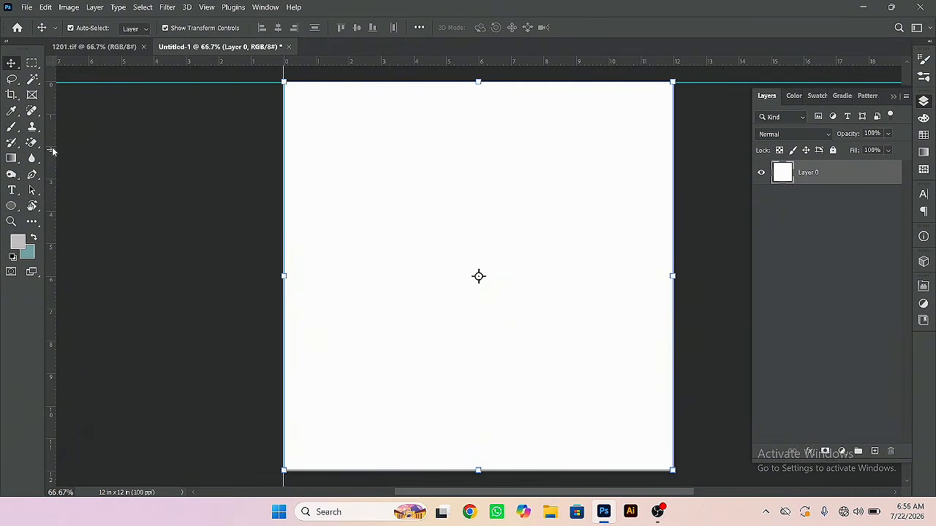
pyautogui.moveTo(53, 155); pyautogui.dragTo(673, 188)
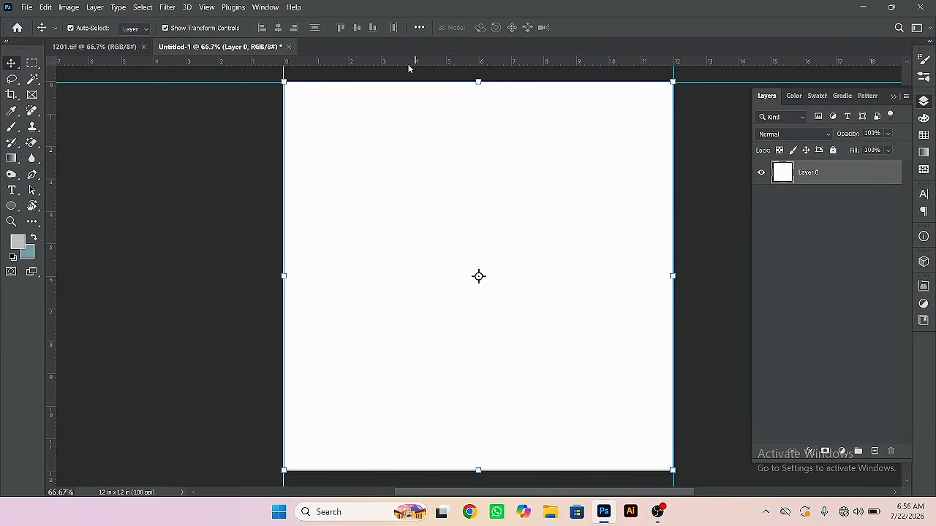
pyautogui.moveTo(403, 64); pyautogui.dragTo(471, 472)
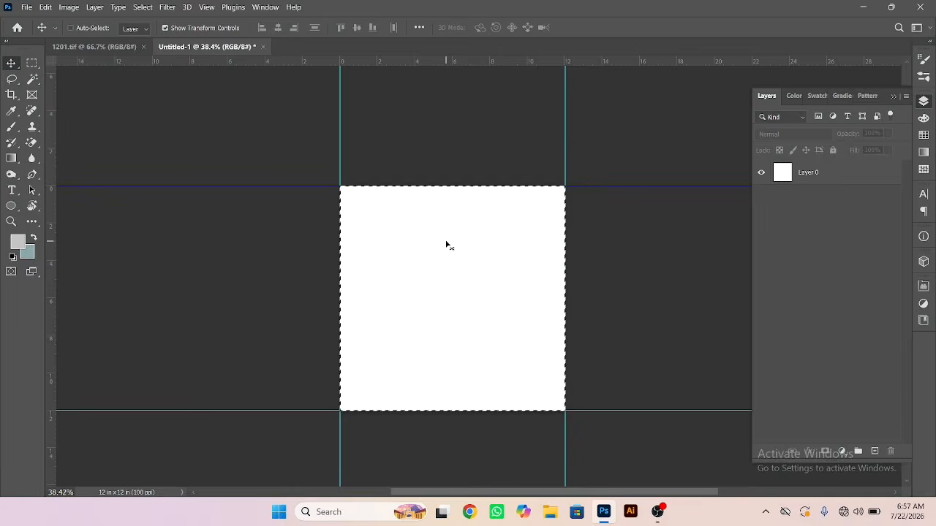
pyautogui.hotkey('ctrl', 'd')
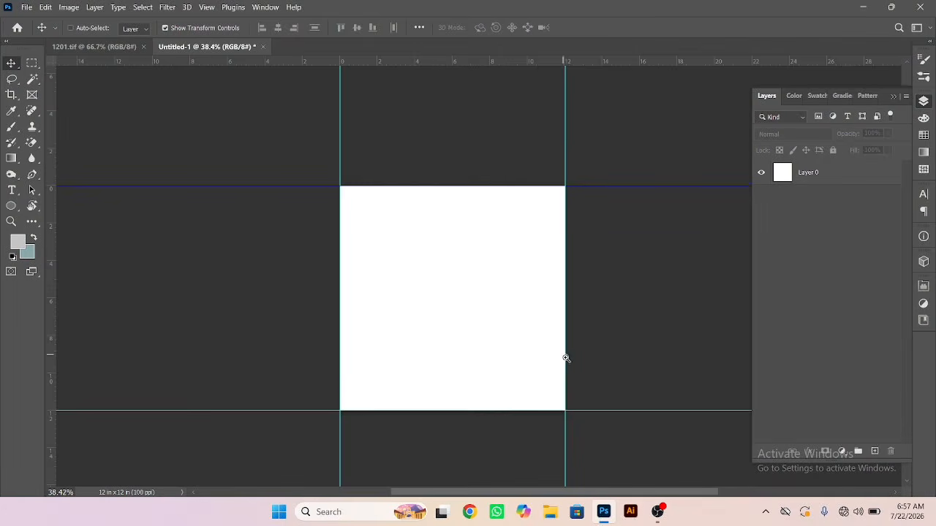
# - Bring the Layer 1 bouquet from 1201.tif into the new document and scale it down to about 4.3 in wide
pyautogui.moveTo(566, 358); pyautogui.dragTo(573, 356)
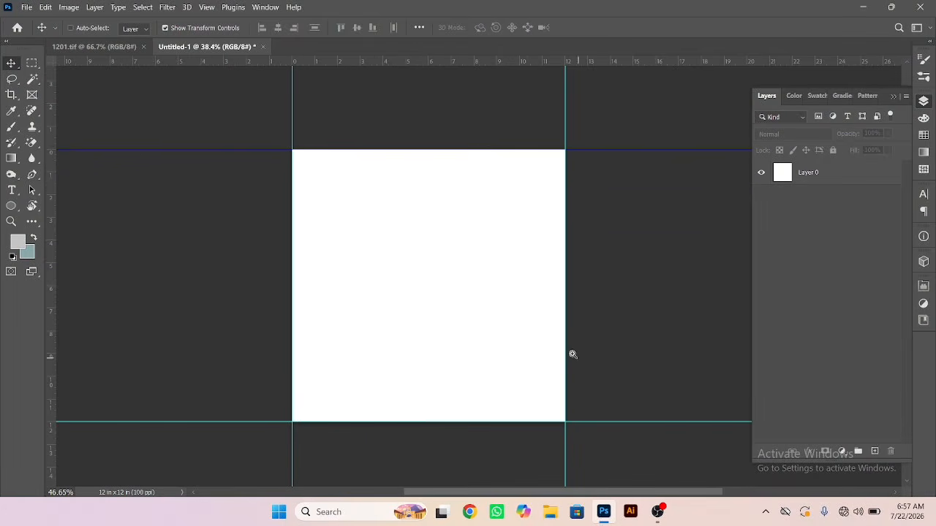
pyautogui.click(112, 48)
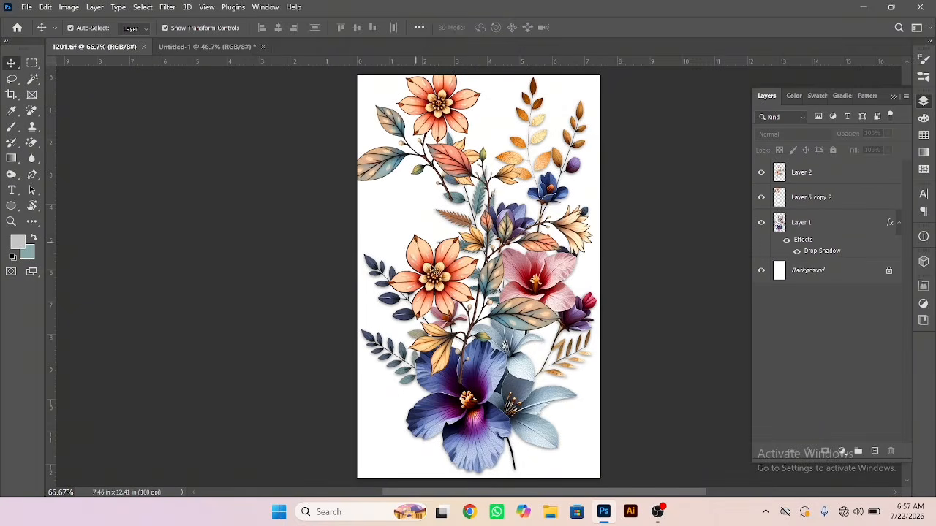
pyautogui.moveTo(482, 398); pyautogui.dragTo(223, 51)
pyautogui.moveTo(369, 242); pyautogui.dragTo(409, 272)
pyautogui.moveTo(408, 132); pyautogui.dragTo(414, 243)
pyautogui.moveTo(432, 330); pyautogui.dragTo(436, 283)
pyautogui.press('Return')
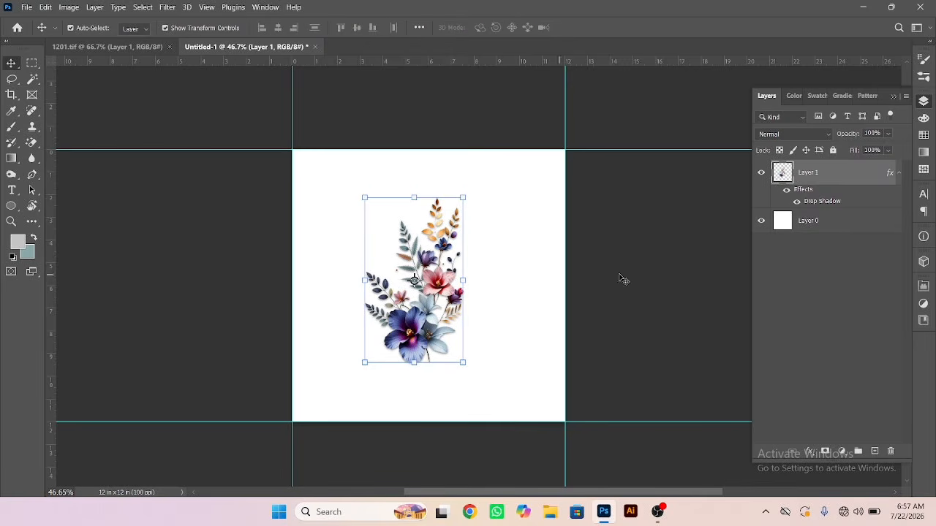
# - Clear the layer style from the bouquet layer to remove its drop shadow
pyautogui.rightClick(780, 169)
pyautogui.click(695, 248)
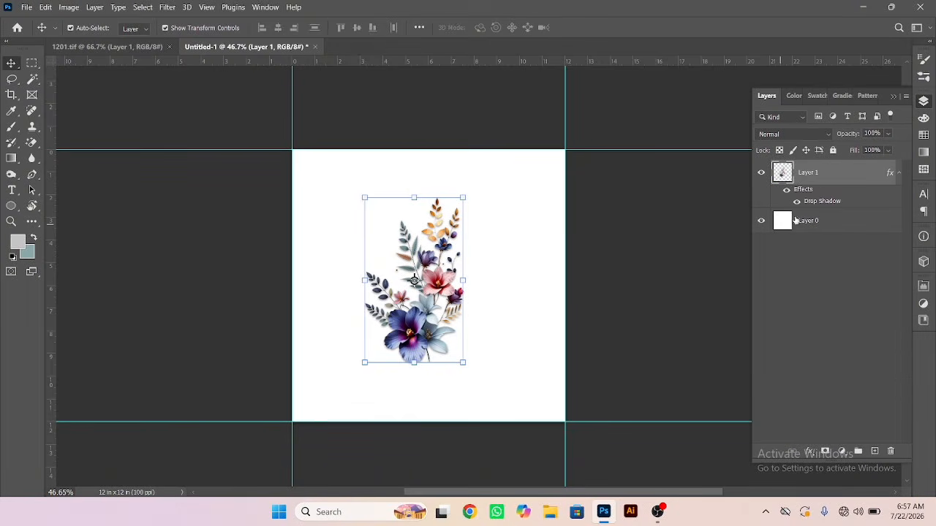
pyautogui.rightClick(818, 180)
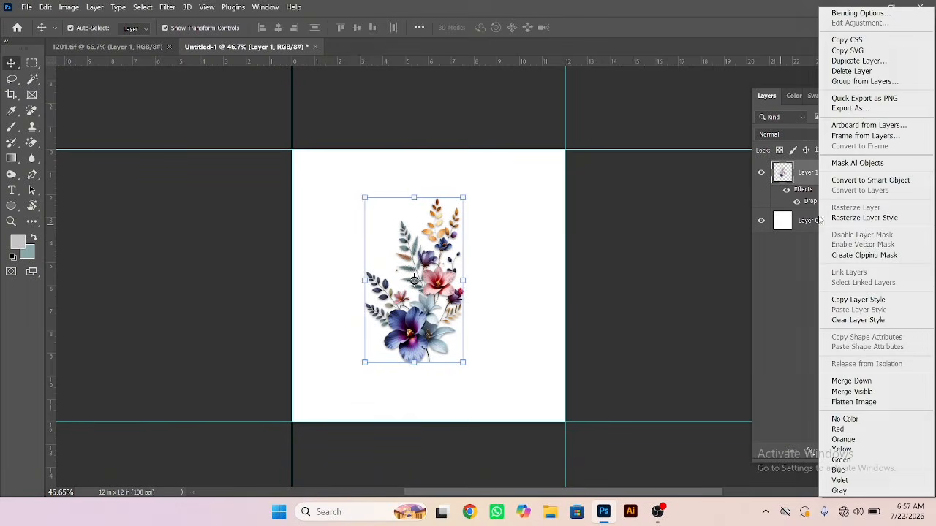
pyautogui.click(865, 324)
pyautogui.click(647, 327)
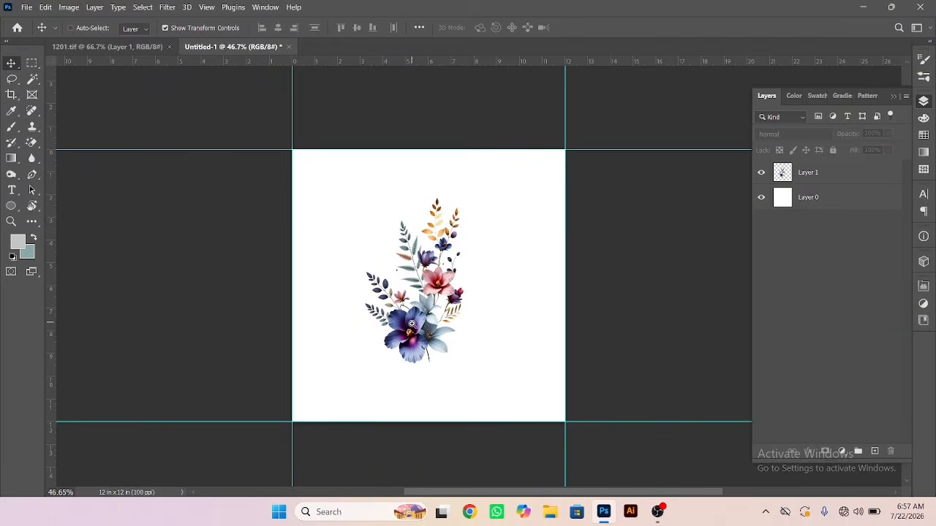
# - Add a vertical and a horizontal guide through the canvas centre, using the white background layer's midpoints as reference
pyautogui.scroll(1, 423, 331)
pyautogui.moveTo(423, 332); pyautogui.dragTo(438, 286)
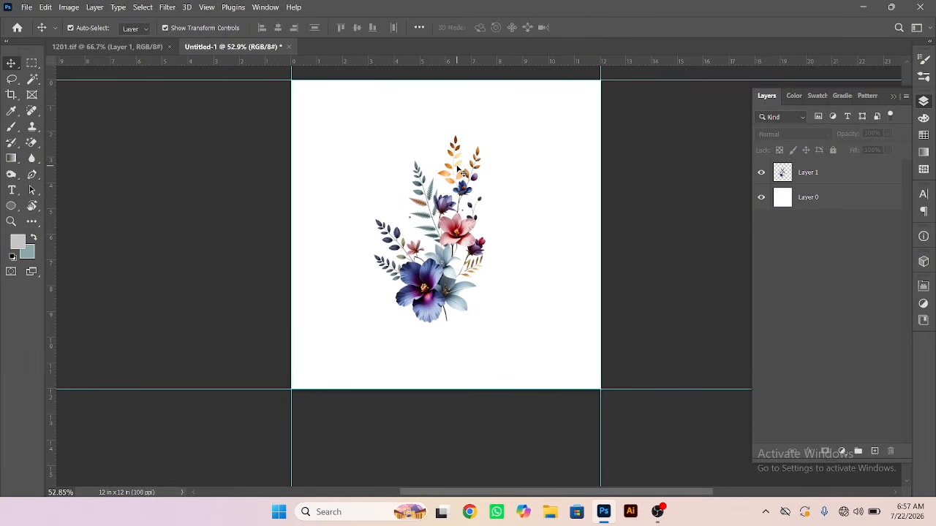
pyautogui.click(461, 231)
pyautogui.rightClick(551, 187)
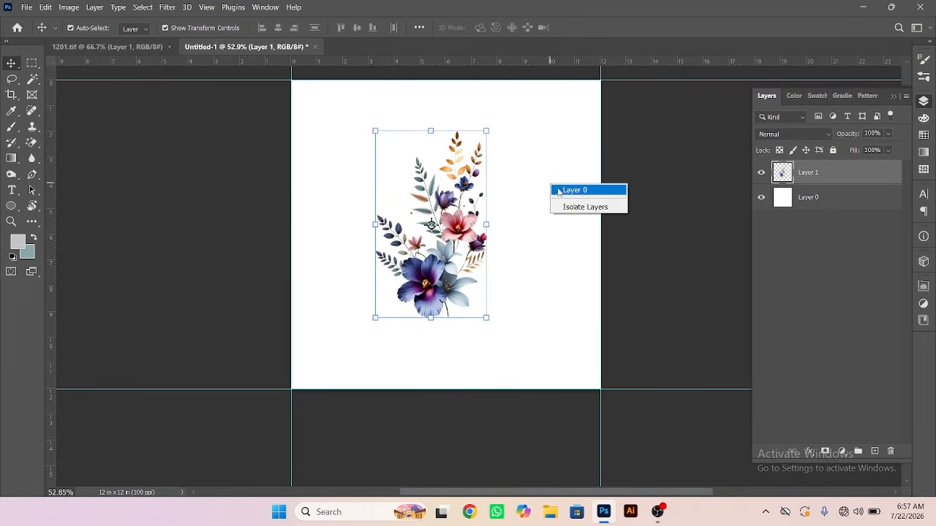
pyautogui.click(556, 191)
pyautogui.hotkey('ctrl', 'a')
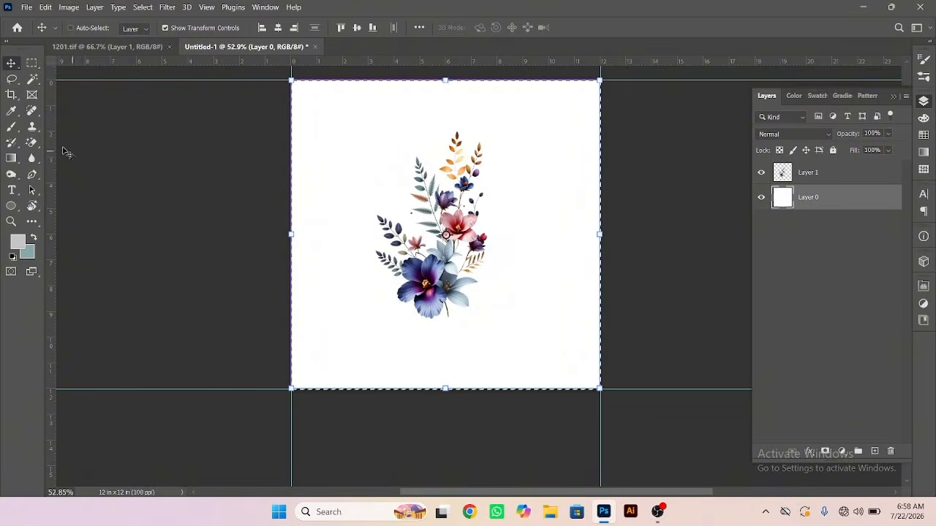
pyautogui.moveTo(51, 151); pyautogui.dragTo(445, 144)
pyautogui.moveTo(419, 60); pyautogui.dragTo(444, 235)
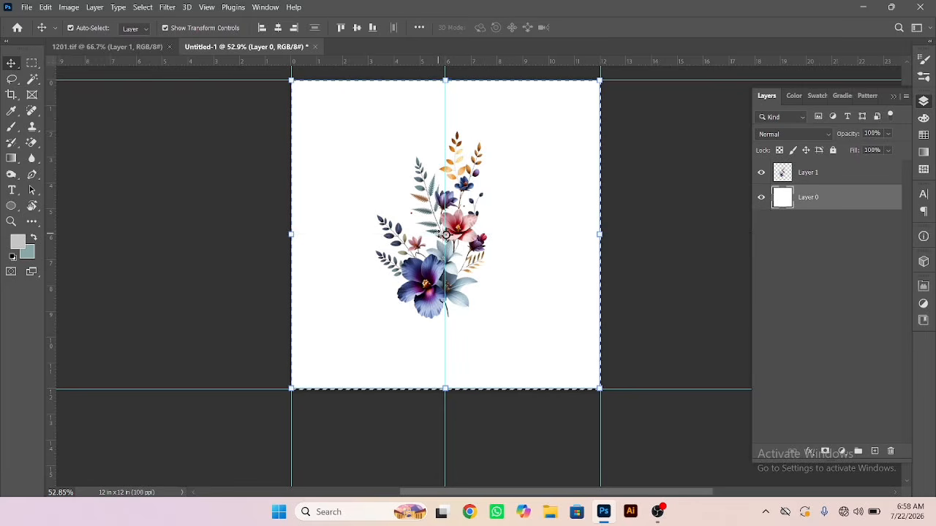
pyautogui.press('ctrl')
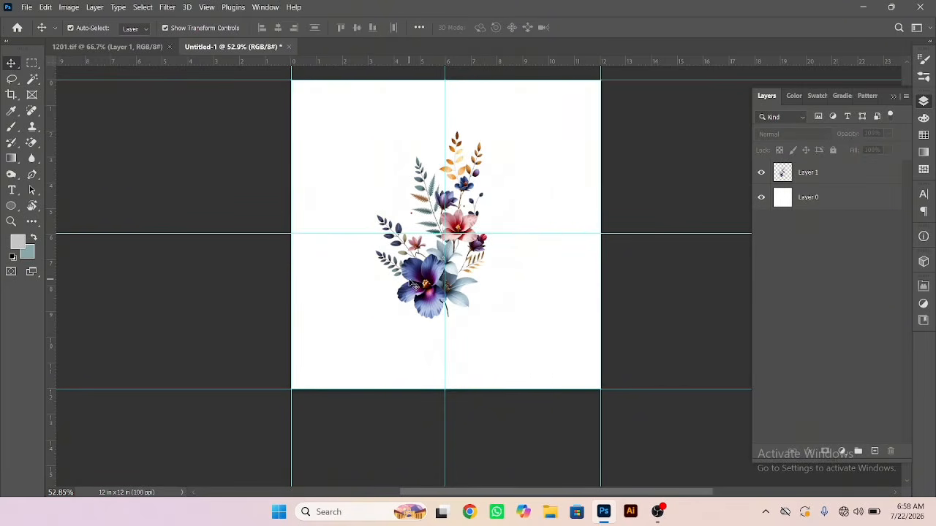
# - Centre the bouquet on the intersection of the middle guides and duplicate its layer
pyautogui.click(432, 224)
pyautogui.moveTo(435, 168); pyautogui.dragTo(449, 176)
pyautogui.press('Return')
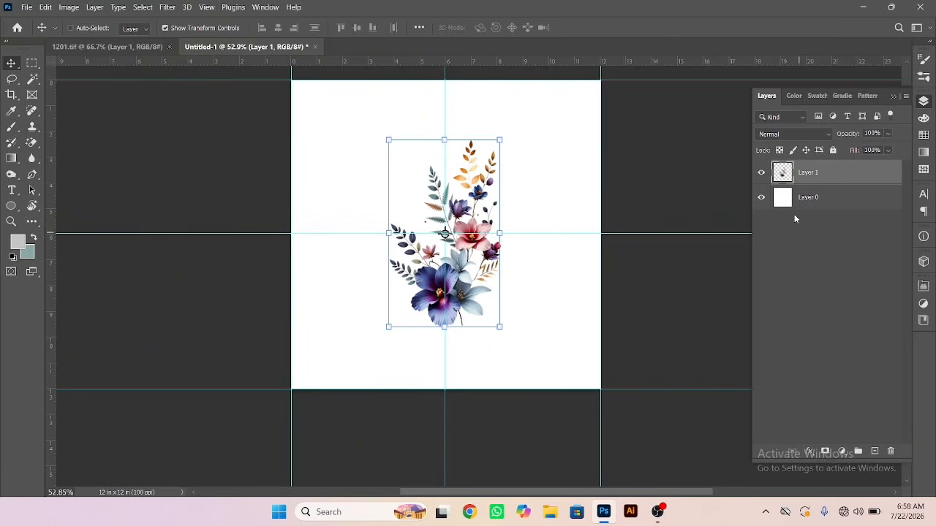
pyautogui.hotkey('ctrl', 'j')
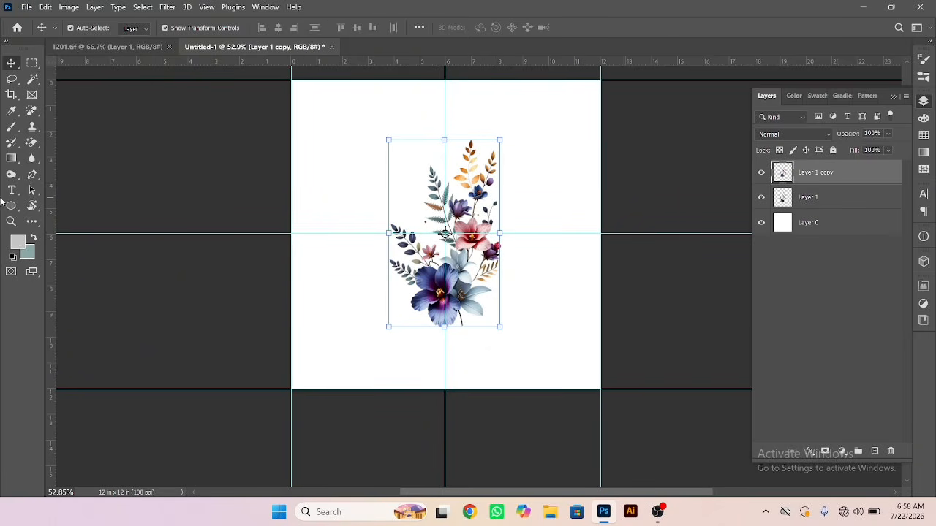
# - Try to move the duplicate bouquet's upper-right quarter to the canvas's lower-left area using a rectangular selection, then undo the move
pyautogui.click(32, 63)
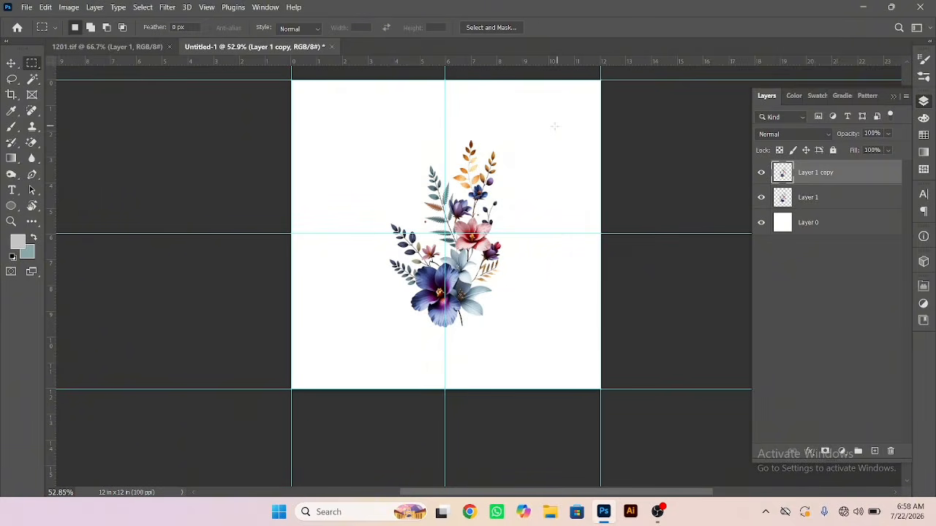
pyautogui.moveTo(557, 100); pyautogui.dragTo(446, 234)
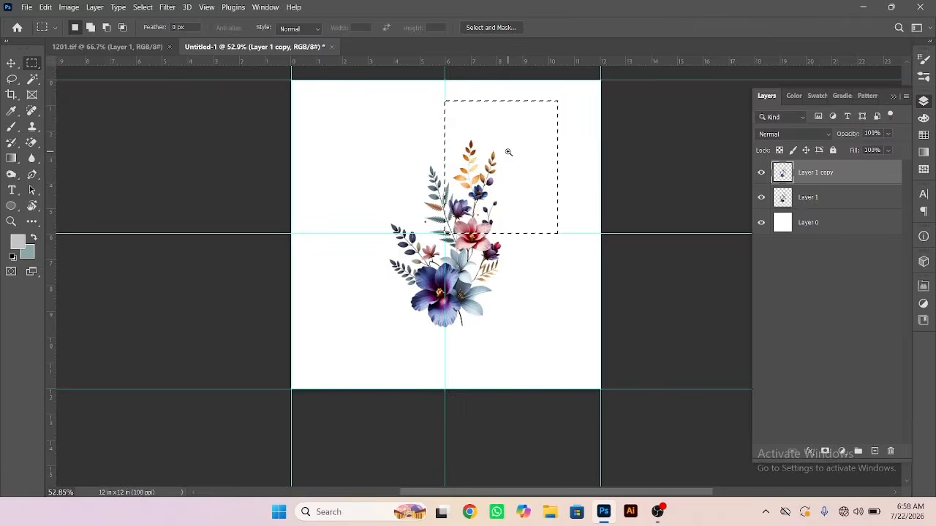
pyautogui.moveTo(508, 152); pyautogui.dragTo(483, 144)
pyautogui.press('v')
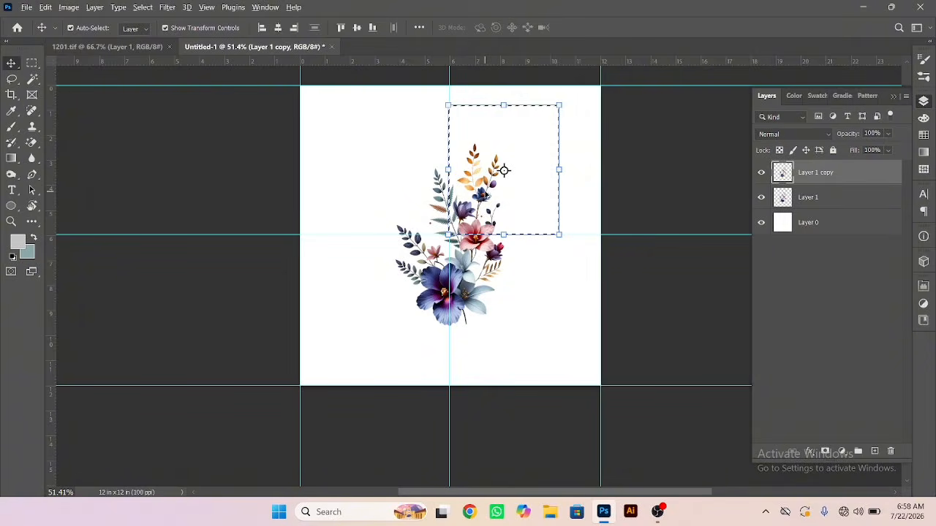
pyautogui.moveTo(482, 189); pyautogui.dragTo(331, 336)
pyautogui.hotkey('ctrl', 'z')
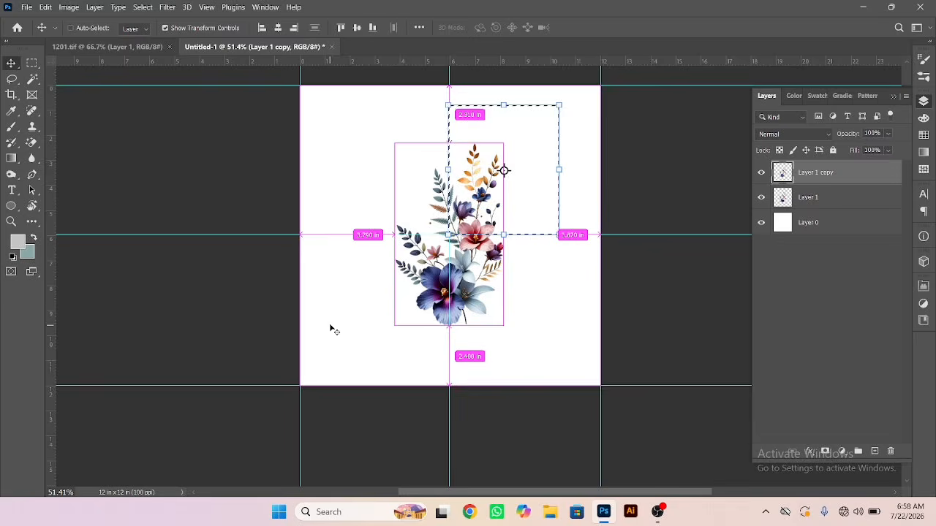
# - Turn off Auto-Select for the Move tool and clear the rectangular selection
pyautogui.click(74, 28)
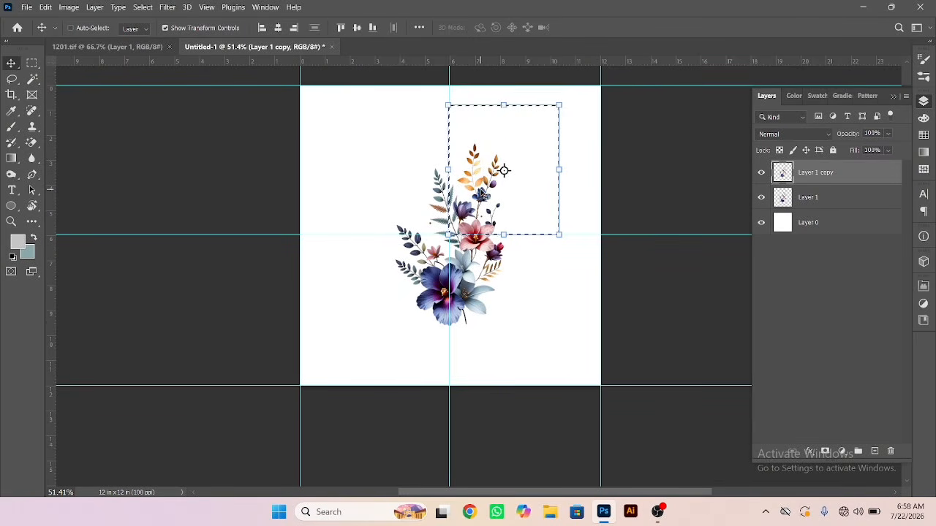
pyautogui.hotkey('ctrl', 'd')
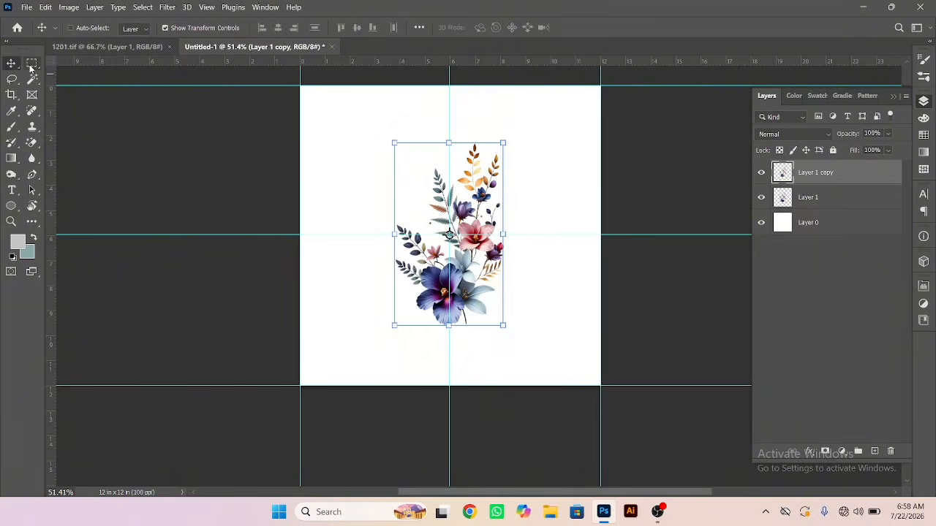
# - Try to fit the duplicate bouquet's upper-right quarter into the canvas's lower-left corner, then undo the move and selection
pyautogui.click(31, 63)
pyautogui.moveTo(540, 118); pyautogui.dragTo(448, 236)
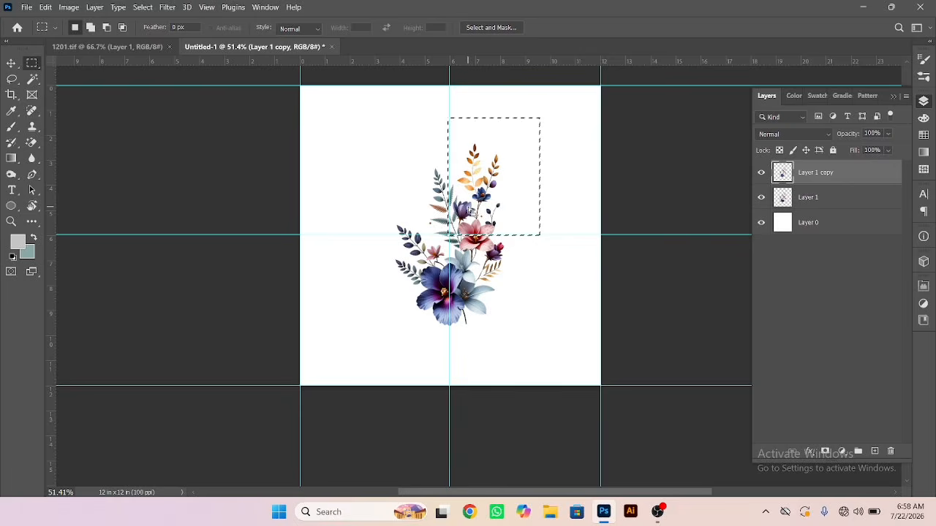
pyautogui.click(11, 63)
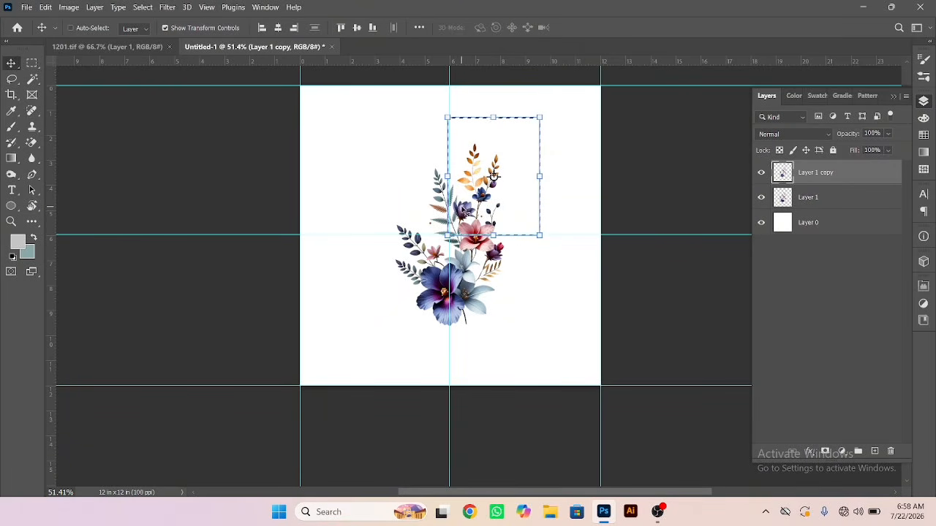
pyautogui.moveTo(463, 210); pyautogui.dragTo(308, 369)
pyautogui.moveTo(311, 333)
pyautogui.mouseDown()
pyautogui.moveTo(320, 322)
pyautogui.moveTo(325, 338)
pyautogui.mouseUp()
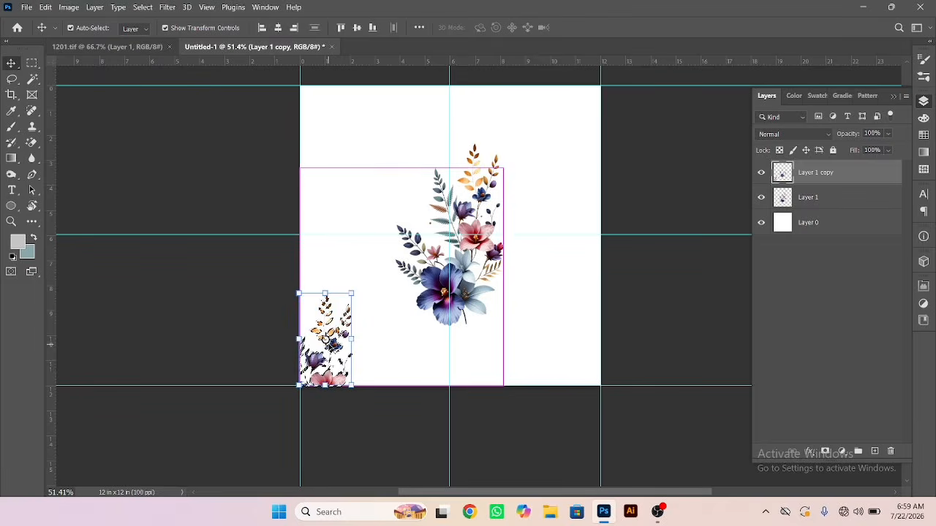
pyautogui.hotkey('ctrl', 'z')
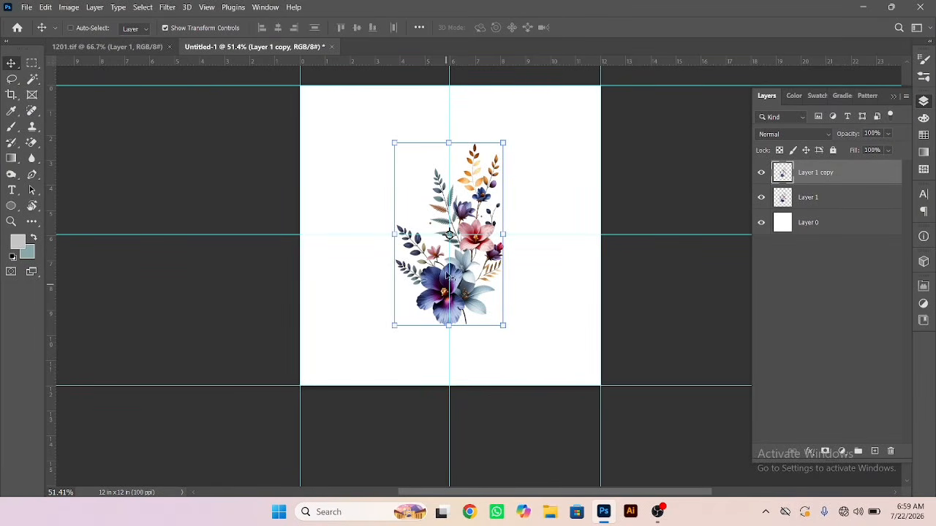
# - Duplicate the centred bouquet and move the copy so its centre sits near the canvas's lower-left corner
pyautogui.moveTo(441, 293); pyautogui.dragTo(310, 380)
pyautogui.hotkey('ctrl', 't')
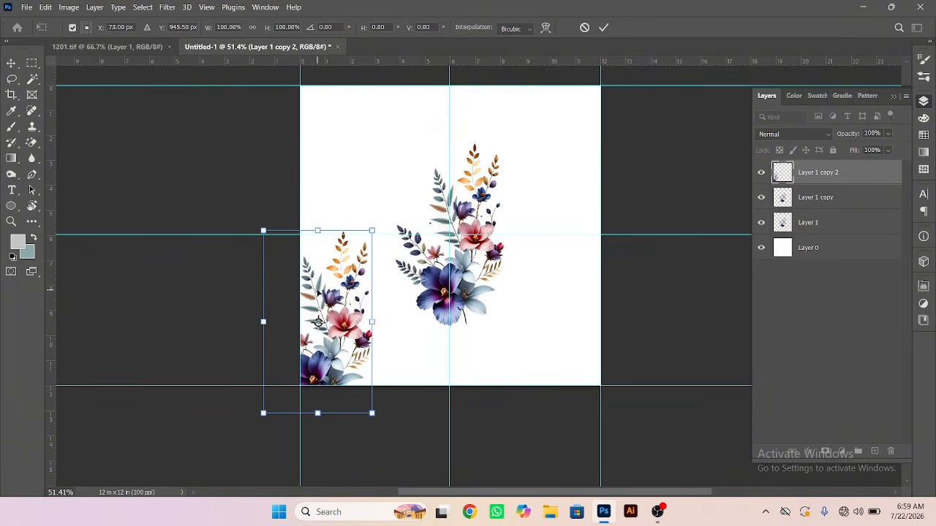
pyautogui.moveTo(320, 293); pyautogui.dragTo(300, 387)
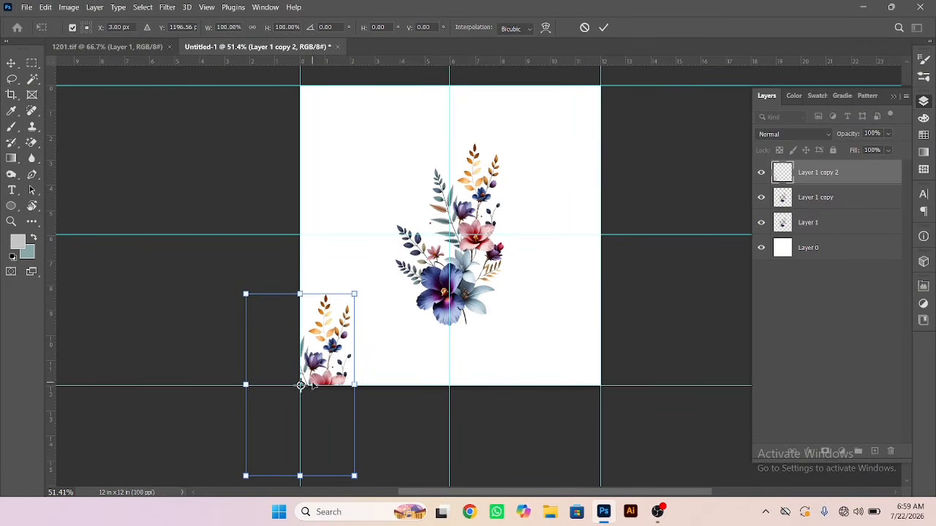
# - Align the bouquet copy's centre with the lower-left guide intersection at X 0 px and Y 1199.50 px
pyautogui.moveTo(312, 390); pyautogui.dragTo(466, 289)
pyautogui.moveTo(378, 275); pyautogui.dragTo(440, 304)
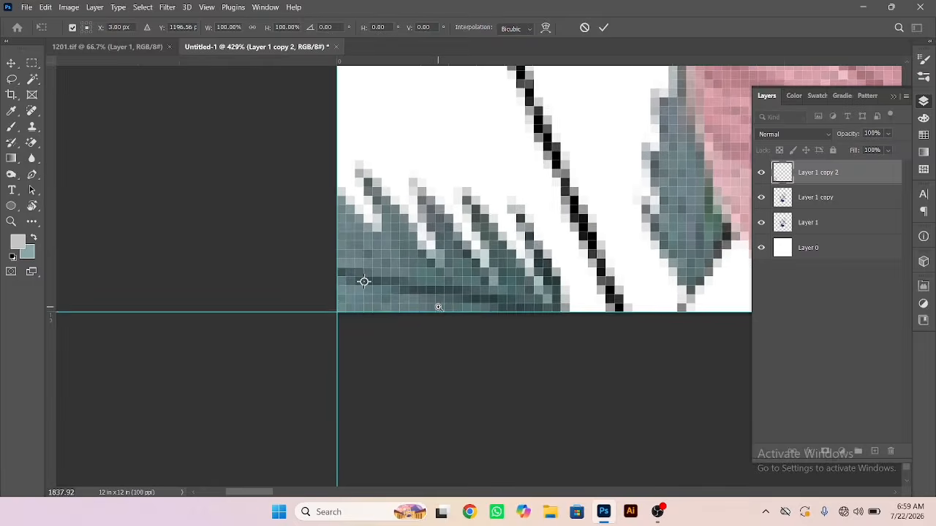
pyautogui.moveTo(388, 280); pyautogui.dragTo(360, 312)
pyautogui.press('Down')
pyautogui.press('Down')
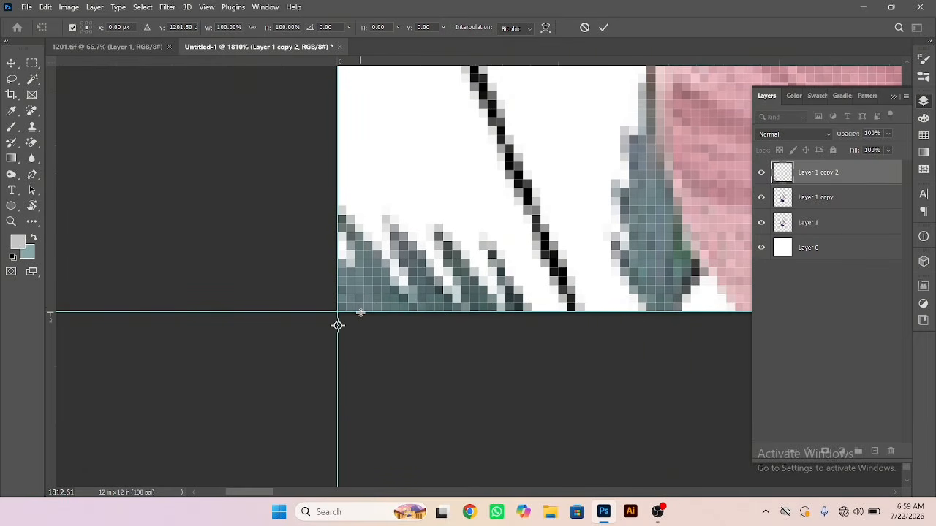
pyautogui.press('Up')
pyautogui.press('Up')
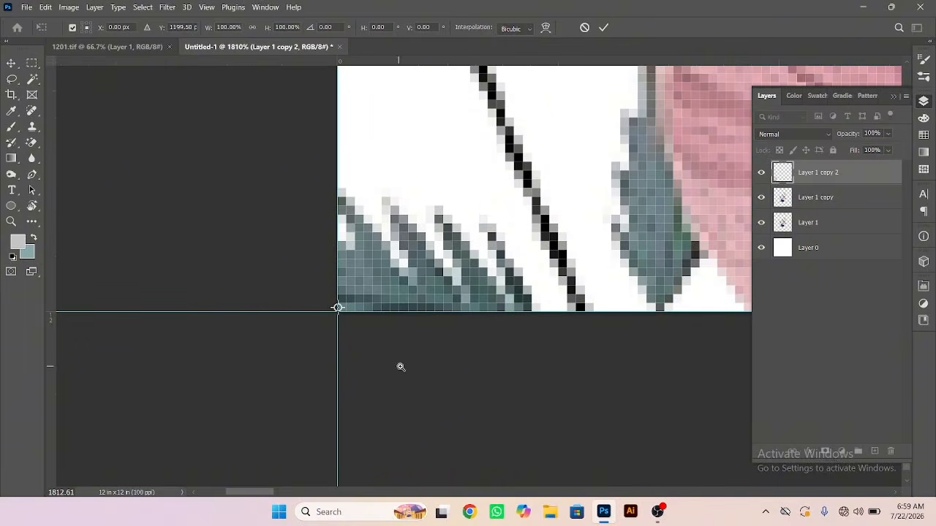
pyautogui.moveTo(337, 311); pyautogui.dragTo(440, 349)
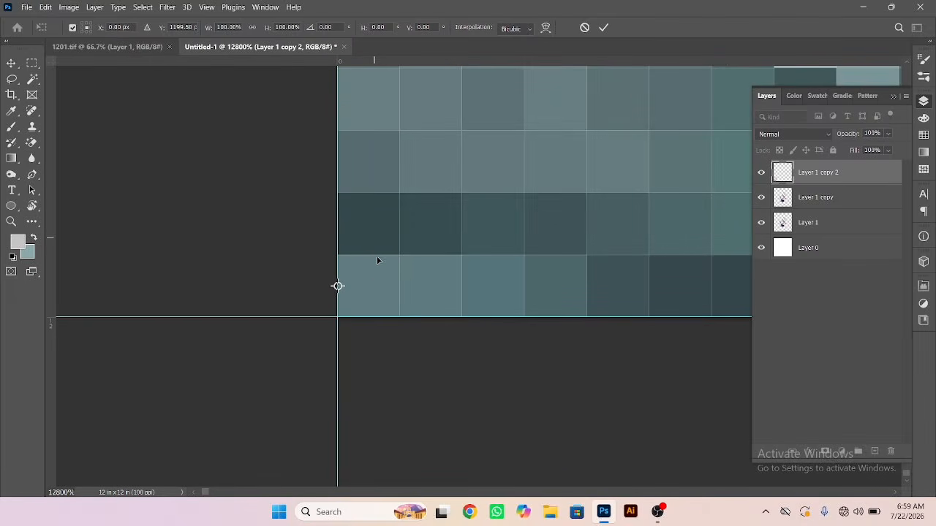
pyautogui.press('Return')
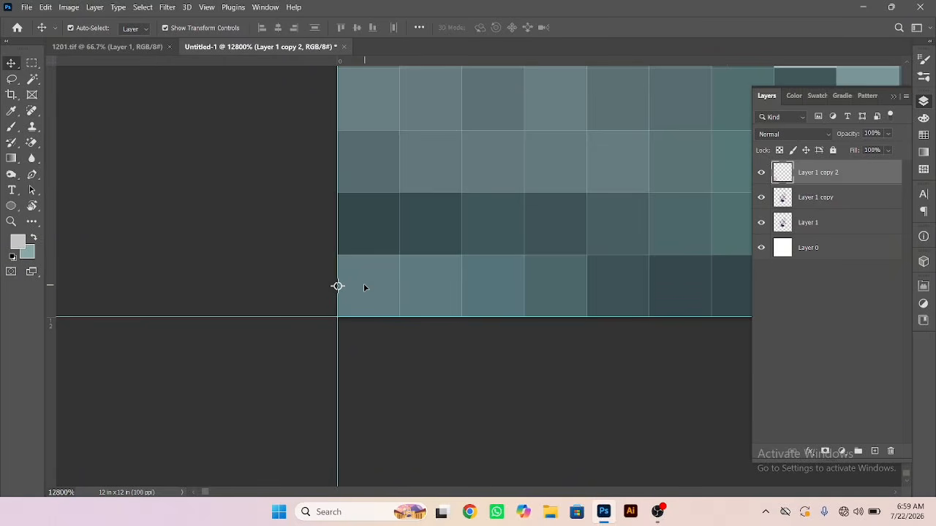
# - Check the corner bouquet's transform centre against the canvas's lower-left corner at high magnification
pyautogui.hotkey('ctrl', 't')
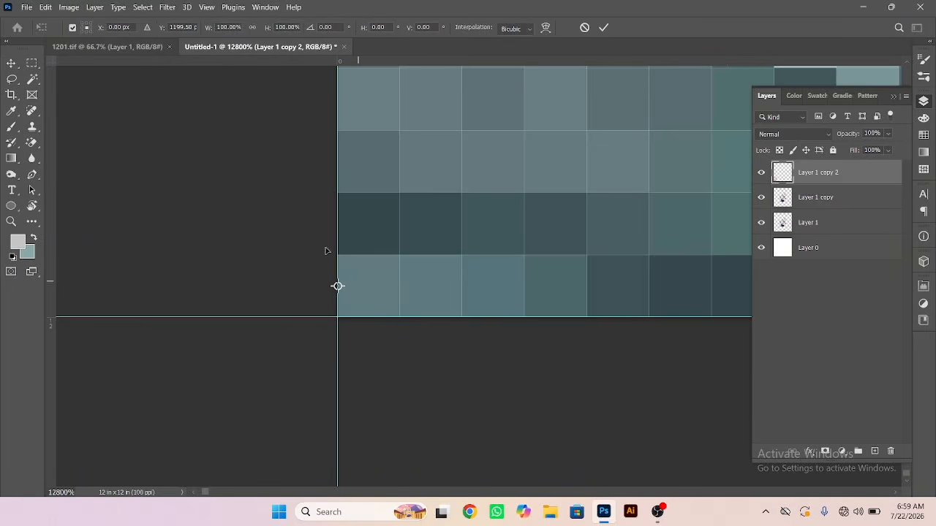
pyautogui.click(73, 27)
pyautogui.moveTo(383, 263); pyautogui.dragTo(659, 308)
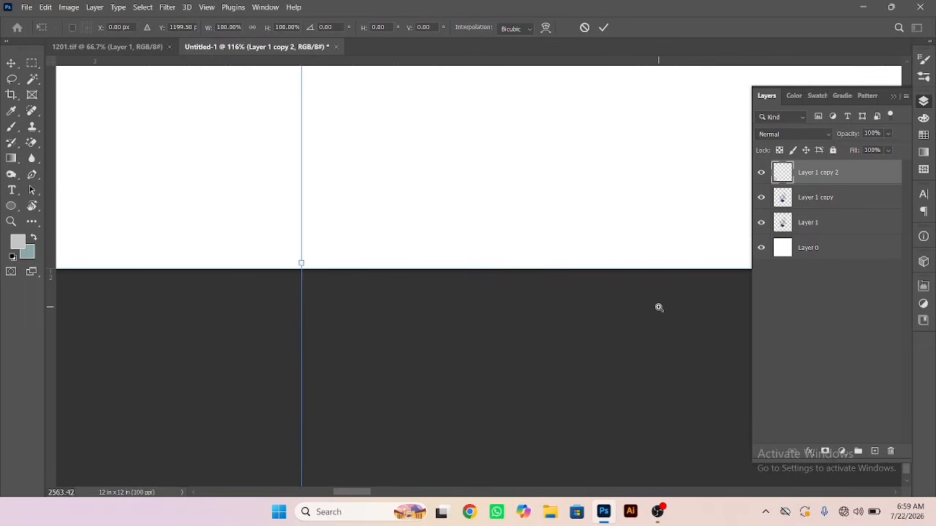
pyautogui.moveTo(279, 266); pyautogui.dragTo(336, 250)
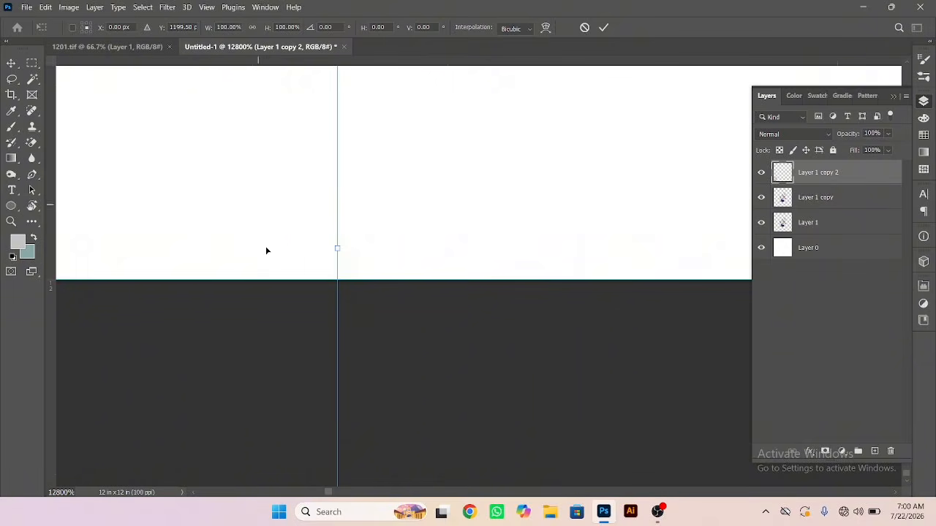
pyautogui.press('Down')
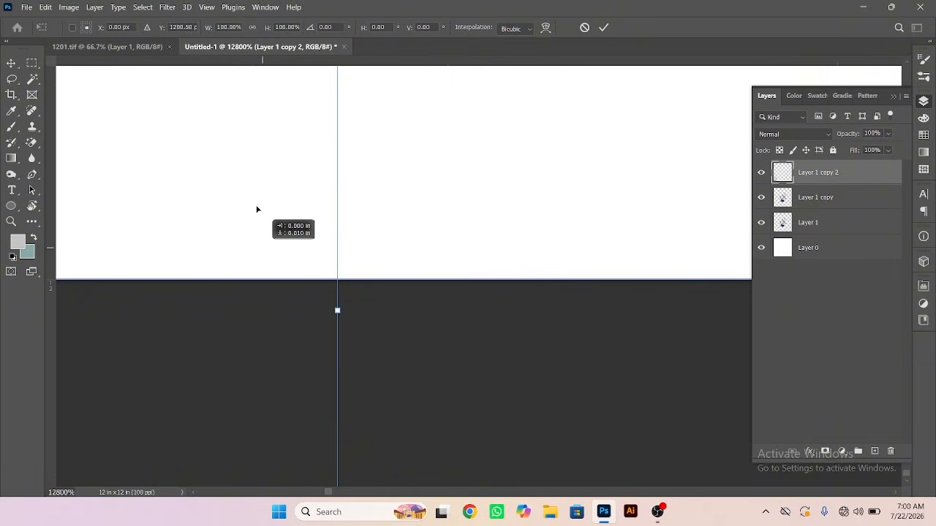
pyautogui.press('Up')
pyautogui.moveTo(383, 232); pyautogui.dragTo(200, 134)
pyautogui.moveTo(364, 187); pyautogui.dragTo(365, 226)
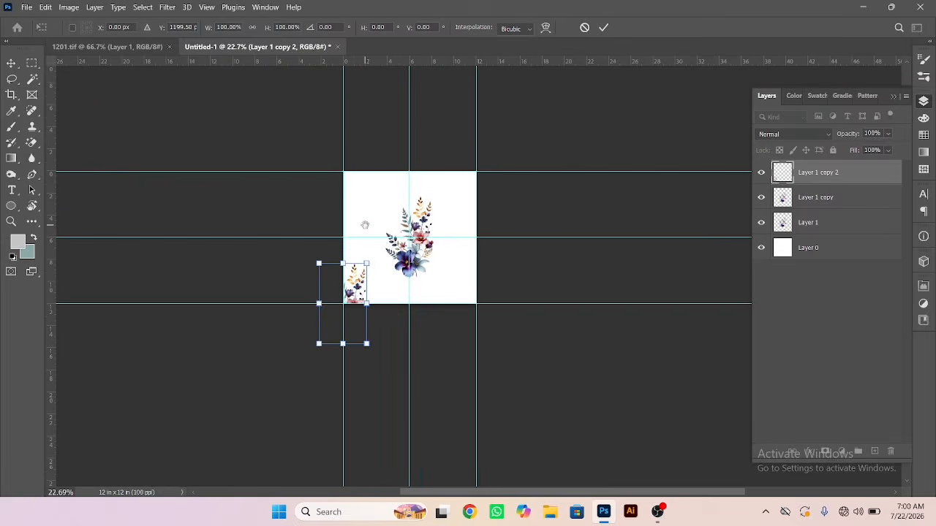
pyautogui.press('Return')
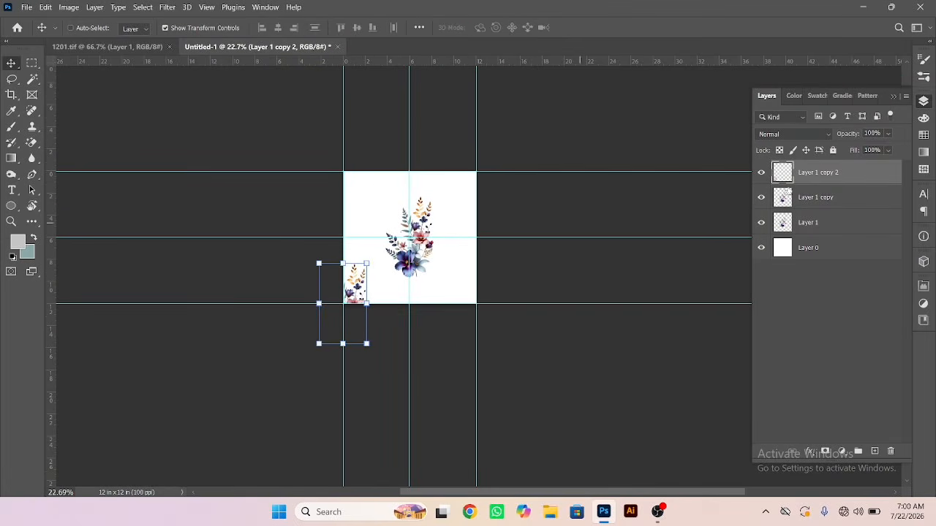
# - Hide Layer 0 and enlarge the canvas about its centre to 23.92 x 23.92 in with Crop
pyautogui.click(760, 248)
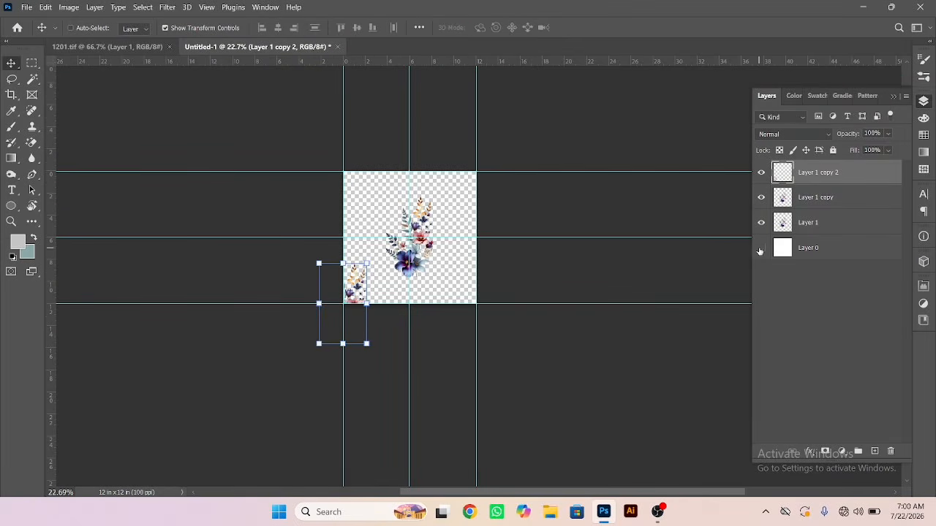
pyautogui.press('c')
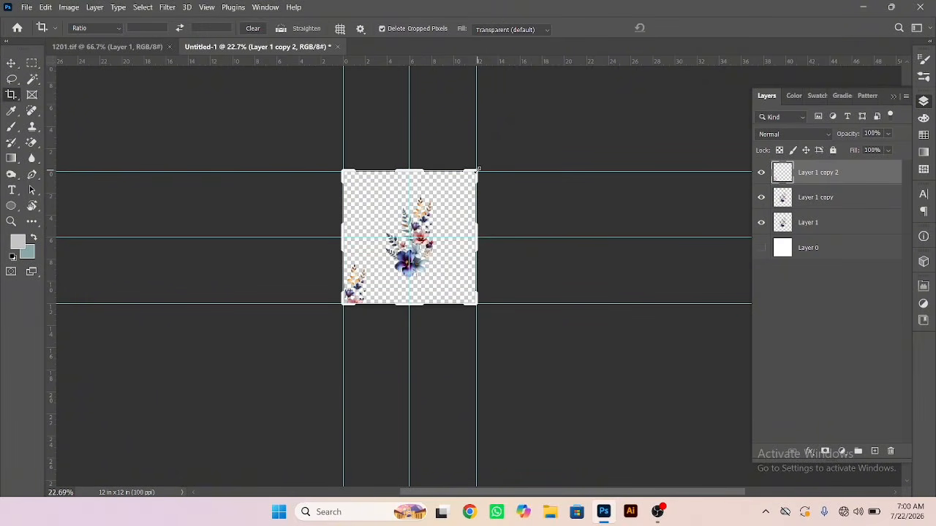
pyautogui.moveTo(478, 170); pyautogui.dragTo(536, 100)
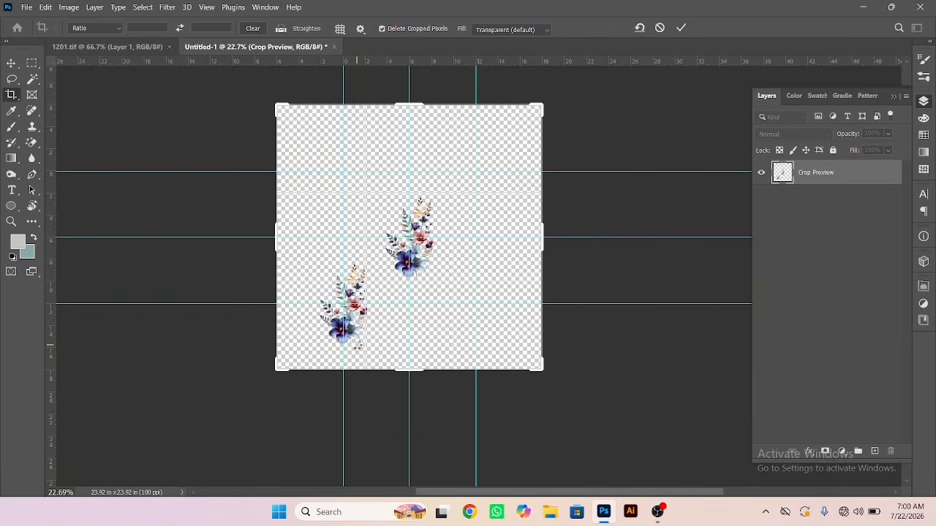
pyautogui.press('Return')
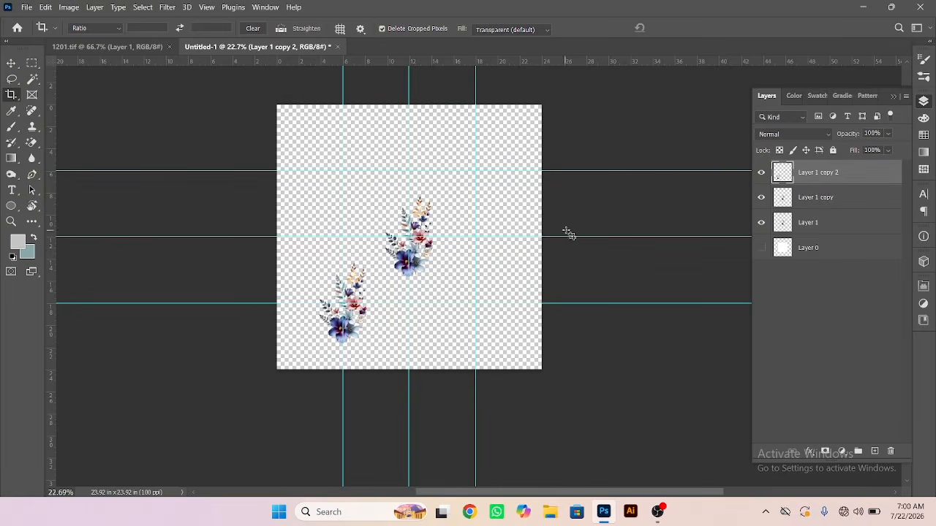
# - Show Layer 0 again and fill it with black, using 000000 as the background colour
pyautogui.click(761, 248)
pyautogui.click(834, 248)
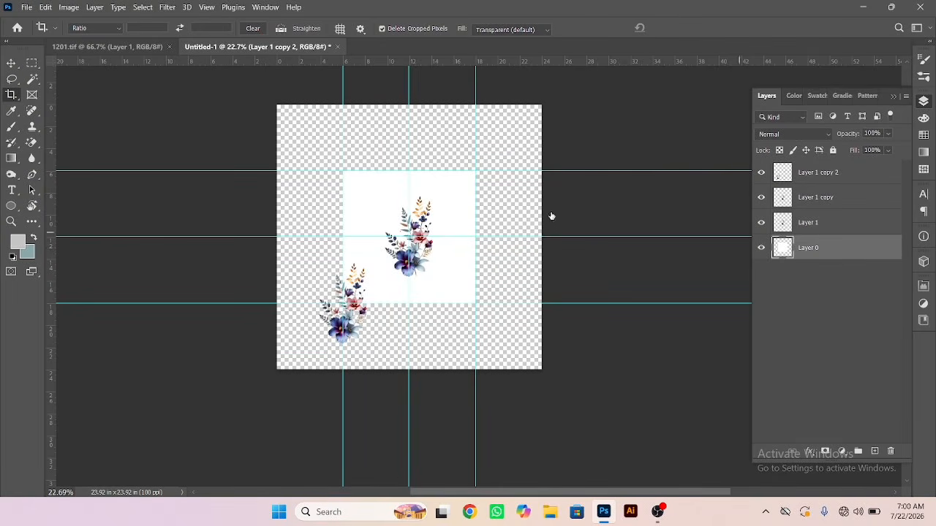
pyautogui.click(30, 255)
pyautogui.moveTo(445, 195); pyautogui.dragTo(707, 400)
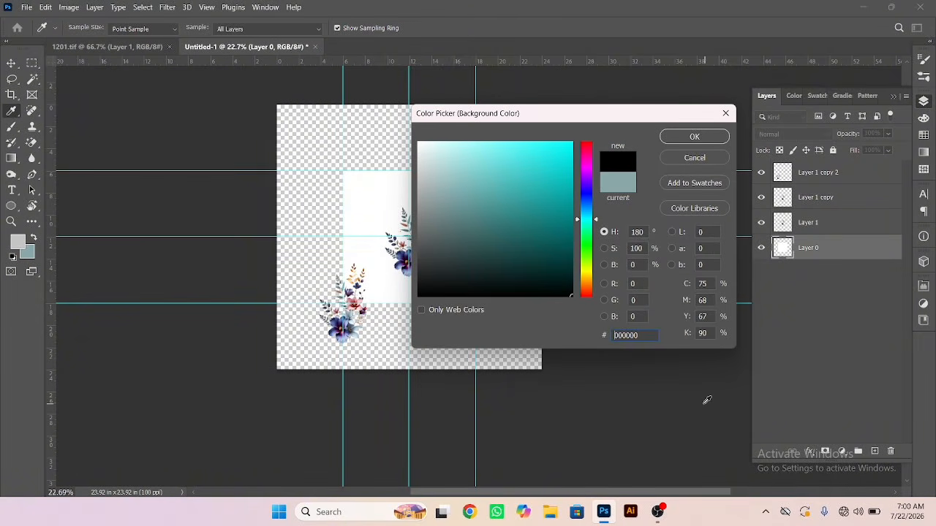
pyautogui.press('Return')
pyautogui.hotkey('ctrl', 'BackSpace')
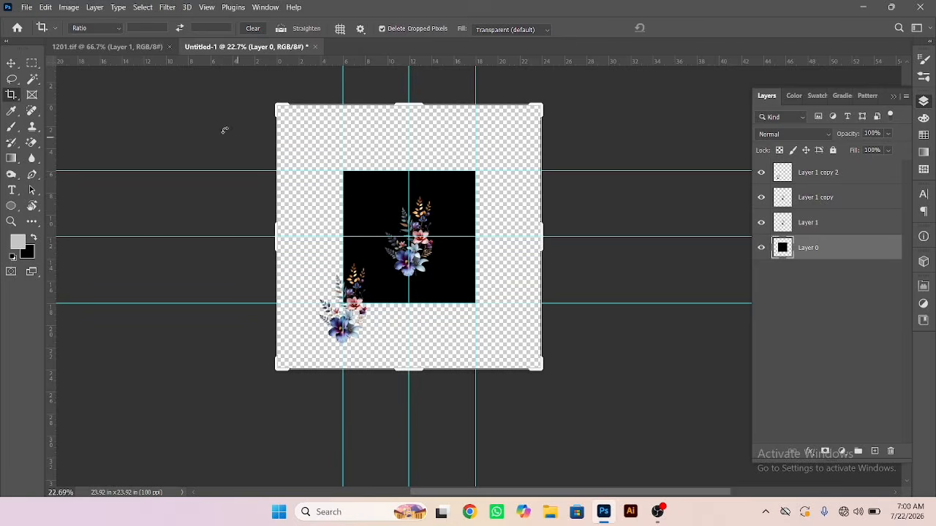
# - Undo the black fill, the showing of Layer 0 and the canvas enlargement
pyautogui.click(11, 63)
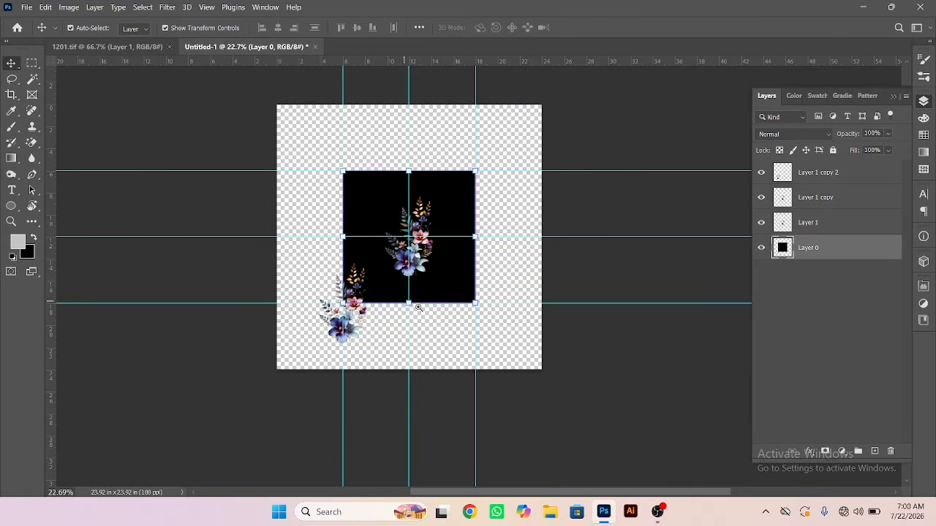
pyautogui.moveTo(419, 308); pyautogui.dragTo(452, 310)
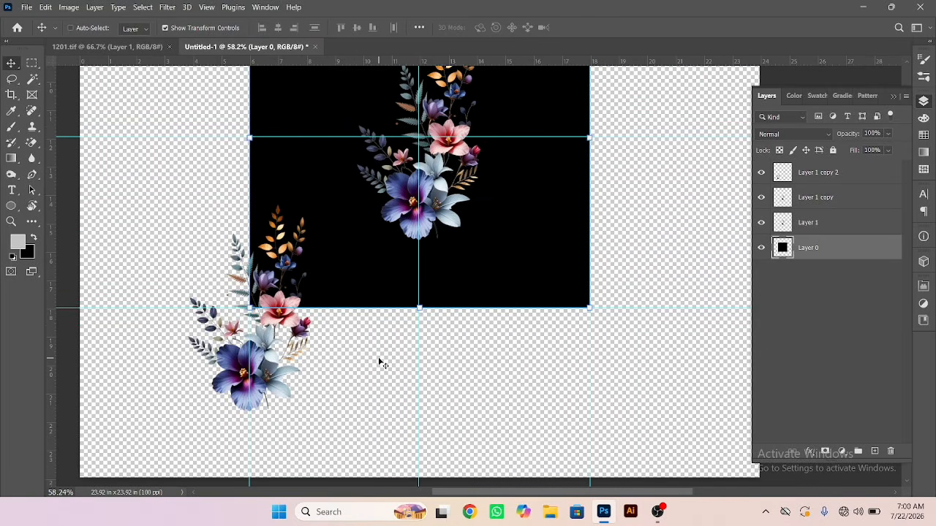
pyautogui.scroll(-5, 358, 341)
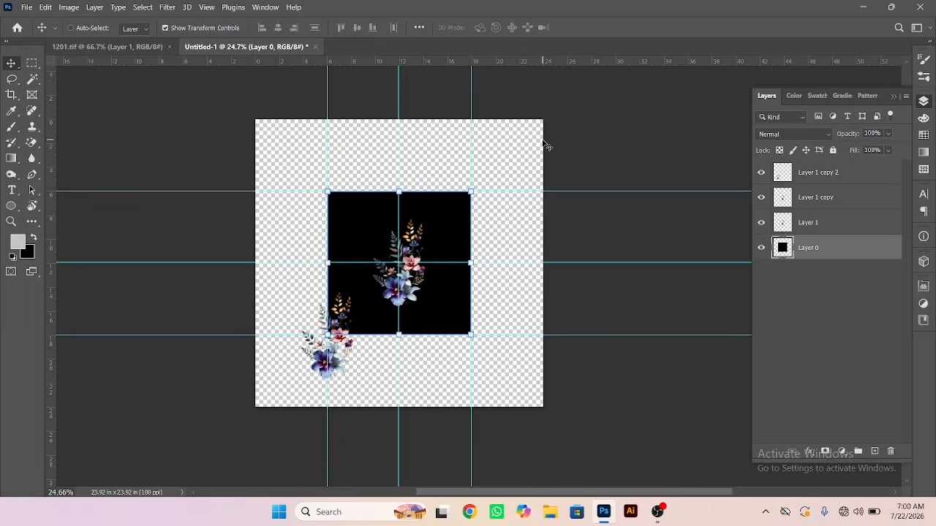
pyautogui.hotkey('ctrl', 'i')
pyautogui.hotkey('ctrl', ',')
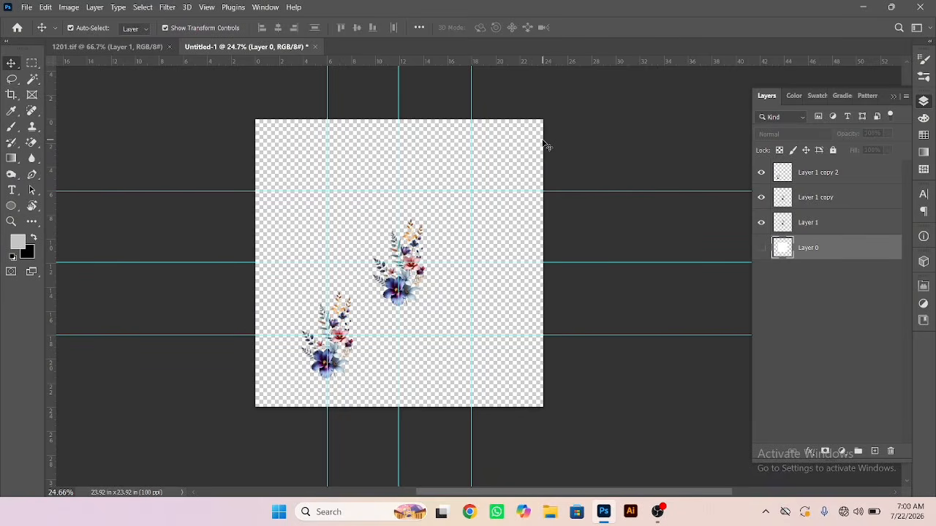
pyautogui.hotkey('ctrl', 'z')
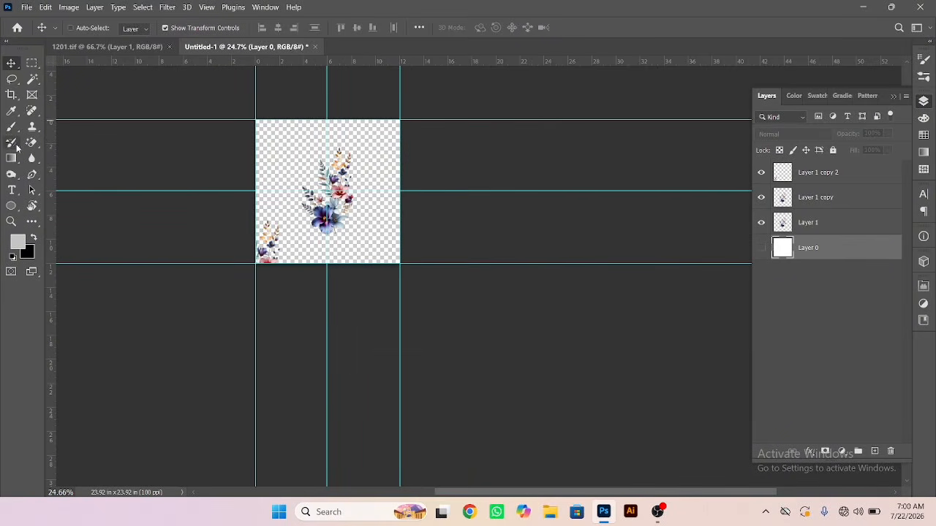
# - Enlarge the canvas about its centre to about 22.64 x 22.64 in with Crop
pyautogui.click(11, 95)
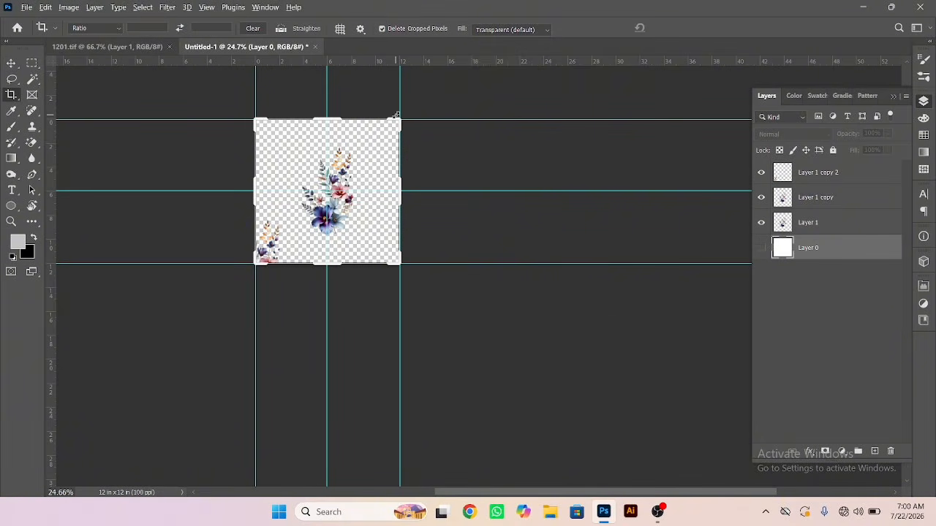
pyautogui.moveTo(403, 117); pyautogui.dragTo(494, 82)
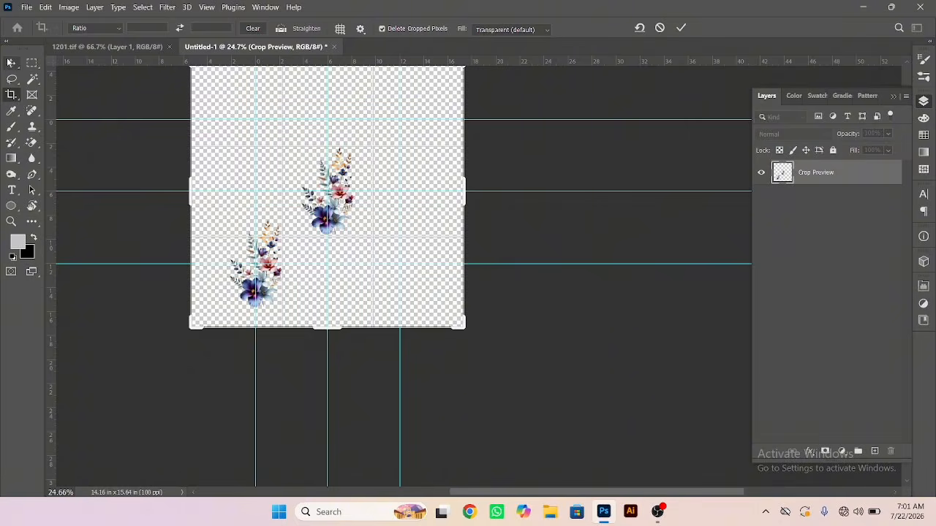
pyautogui.press('v')
# - Show Layer 0 and invert its colour to black
pyautogui.click(762, 249)
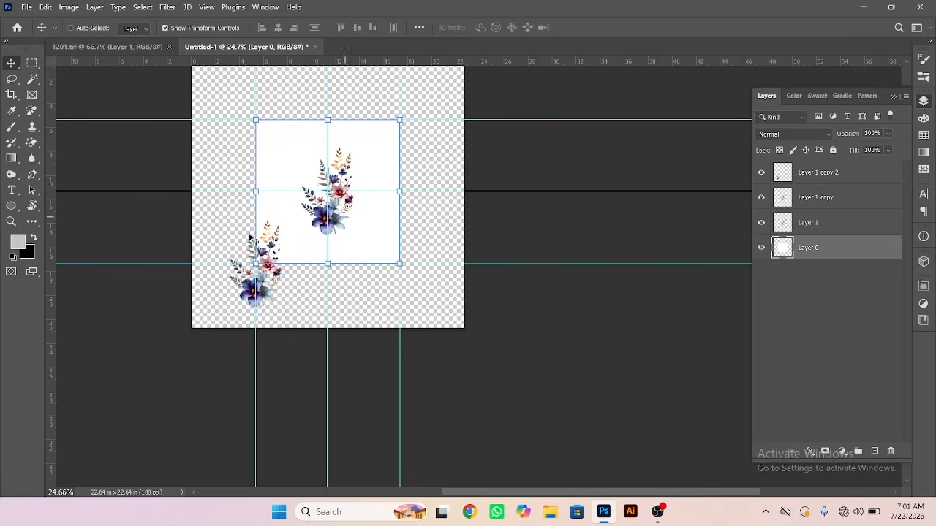
pyautogui.hotkey('ctrl', 'i')
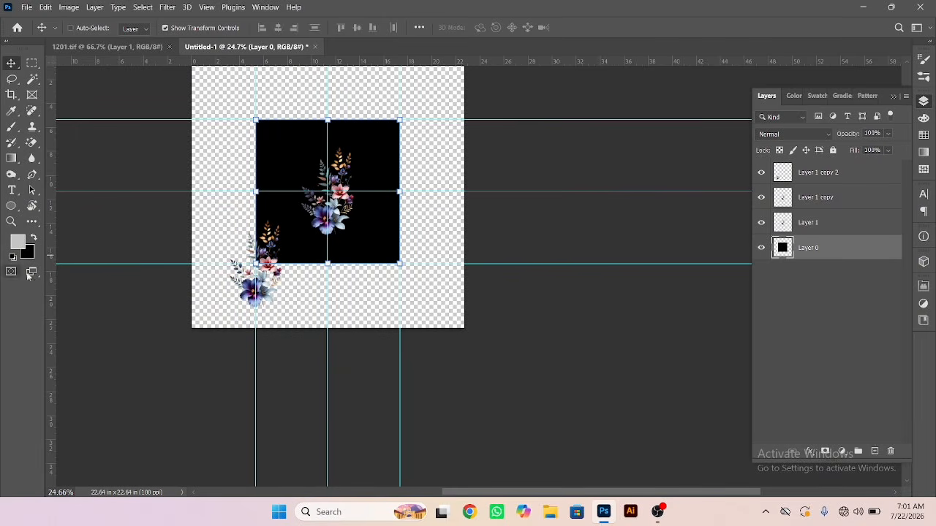
# - Select the part of the bottom-left corner bouquet below the square's lower edge with the Rectangular Marquee, aligned to the guide
pyautogui.moveTo(261, 280); pyautogui.dragTo(313, 319)
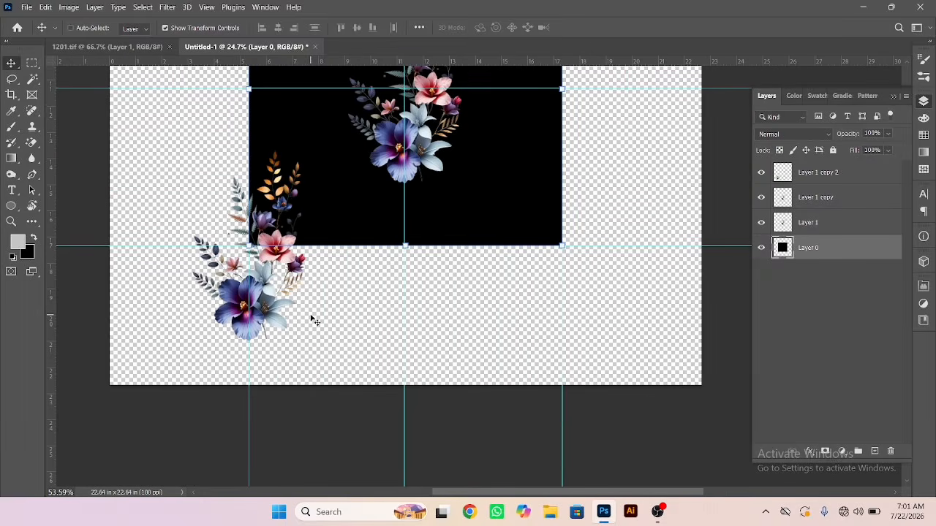
pyautogui.click(31, 63)
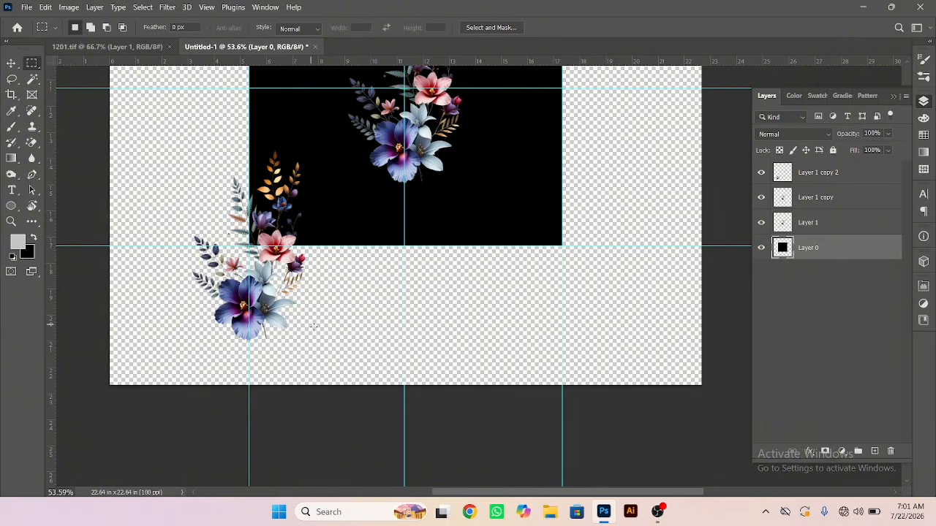
pyautogui.moveTo(319, 363); pyautogui.dragTo(147, 247)
pyautogui.moveTo(250, 229); pyautogui.dragTo(365, 312)
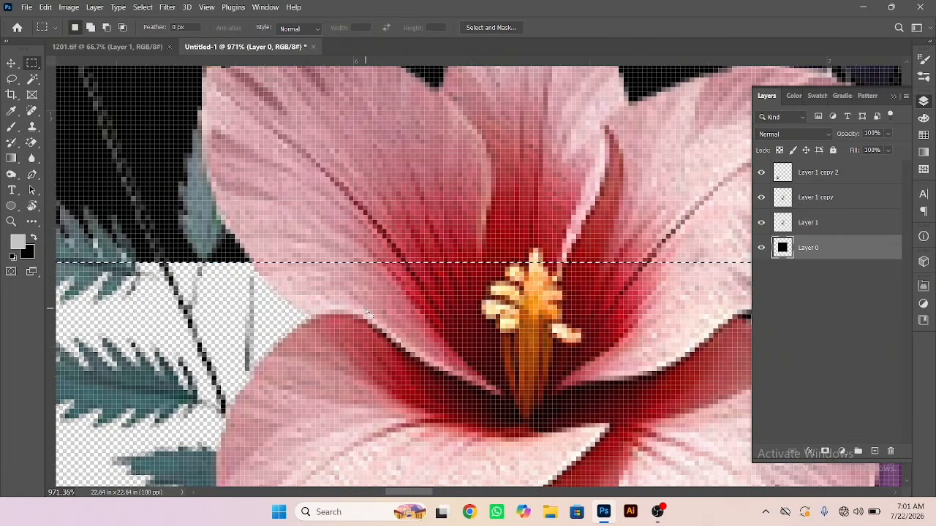
pyautogui.moveTo(432, 257); pyautogui.dragTo(299, 192)
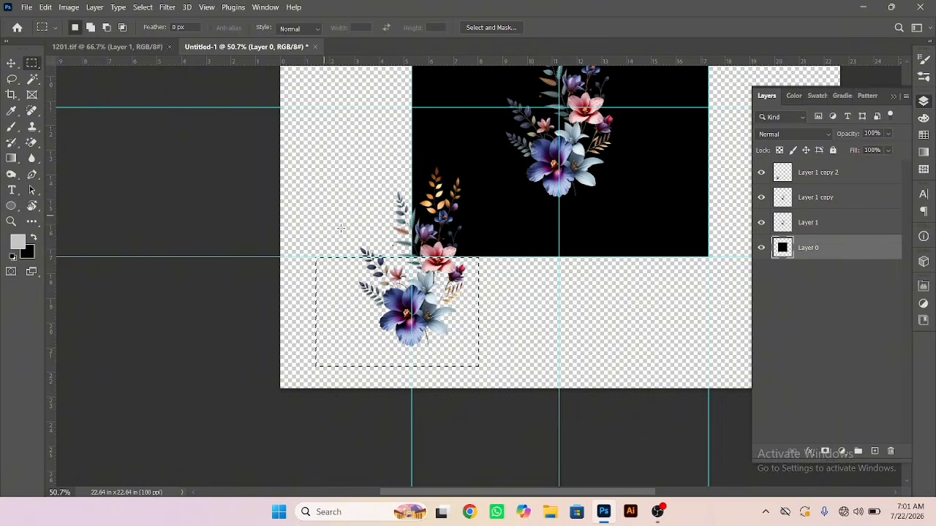
pyautogui.scroll(-3, 412, 305)
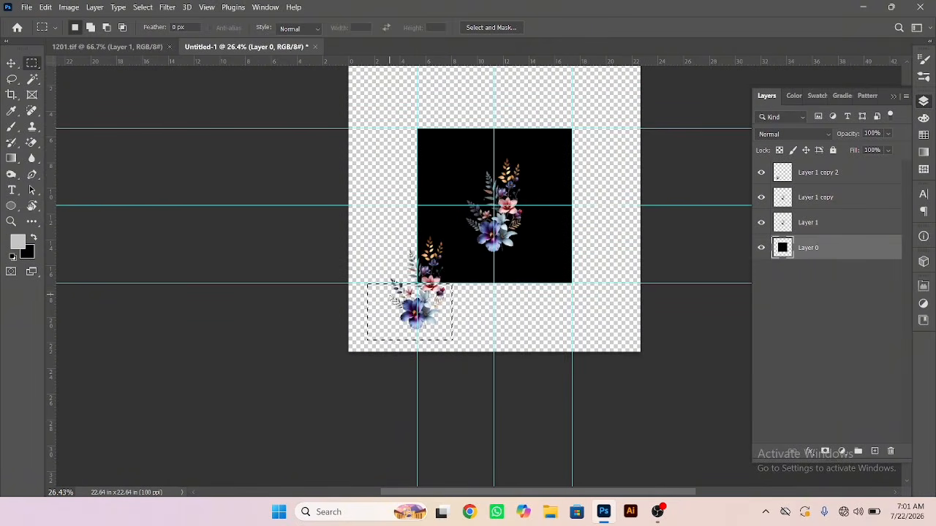
pyautogui.press('c')
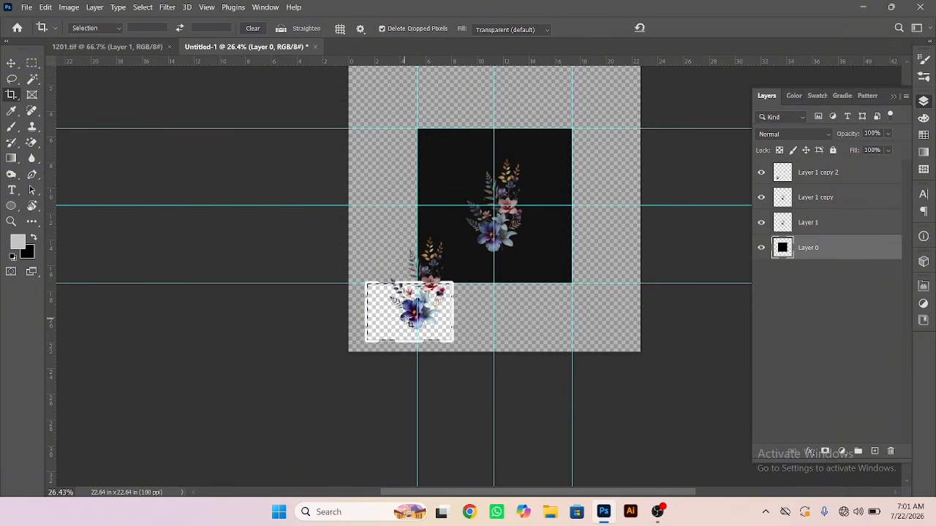
pyautogui.press('v')
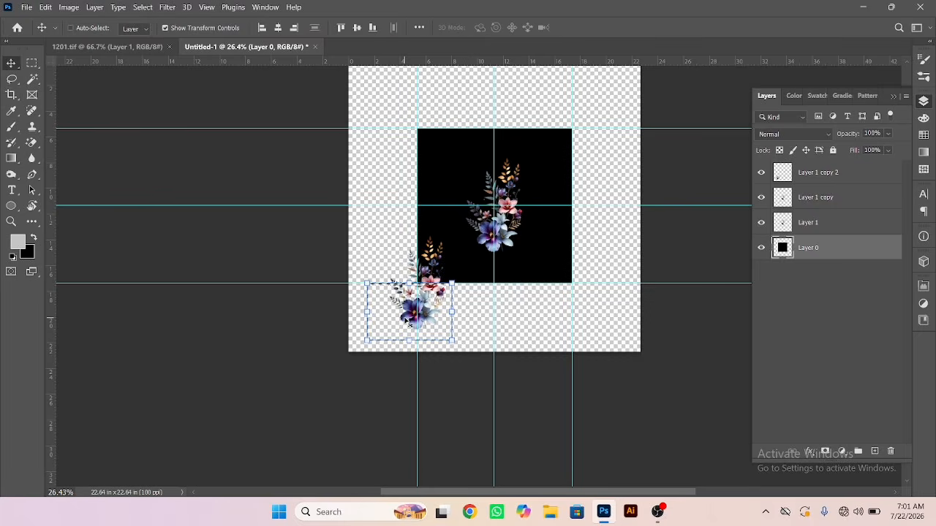
pyautogui.keyDown('alt'); pyautogui.click(409, 319); pyautogui.keyUp('alt')
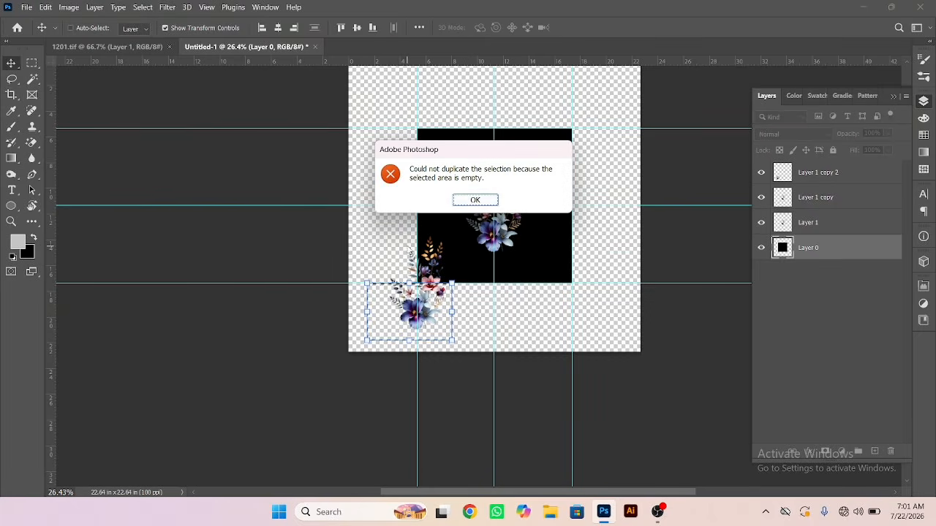
pyautogui.click(472, 201)
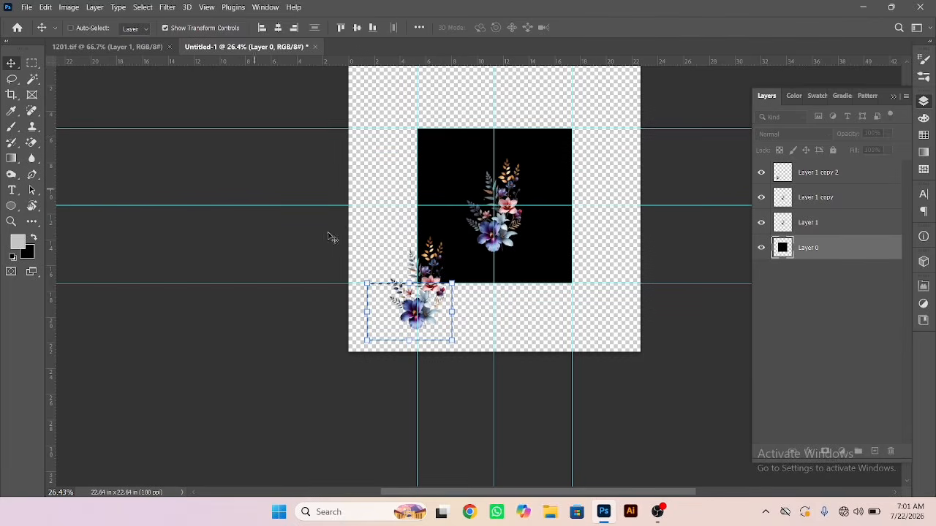
pyautogui.click(409, 309)
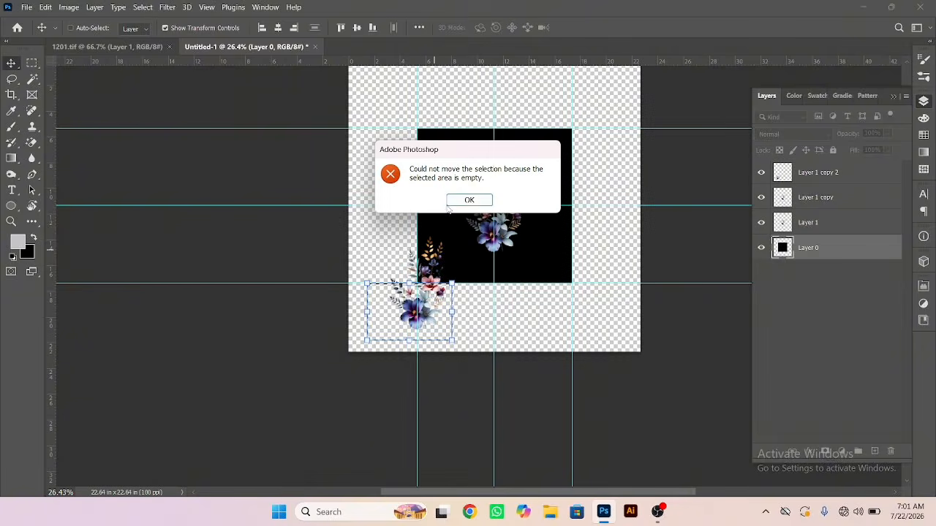
pyautogui.click(471, 200)
# - Duplicate the selected bouquet part on Layer 1 copy 2 up to the square's top-left corner, flush with the upper guide
pyautogui.click(810, 227)
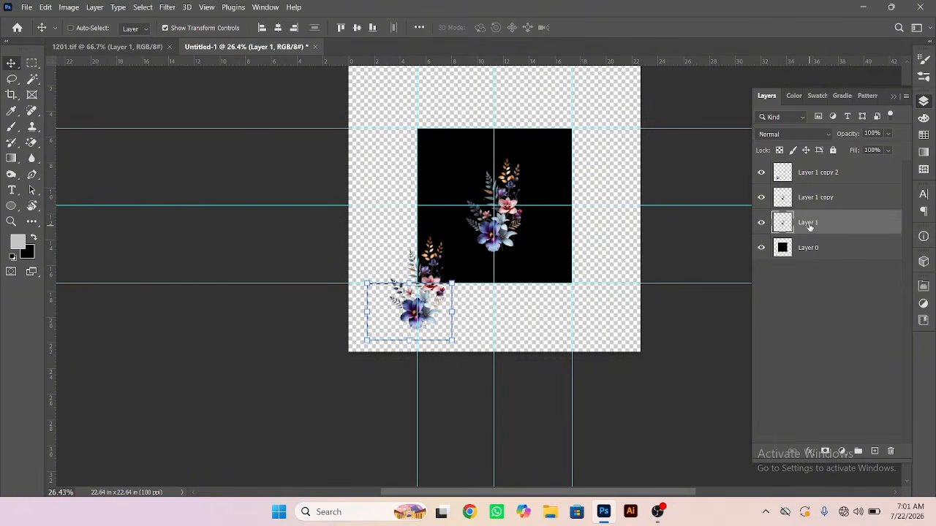
pyautogui.click(811, 172)
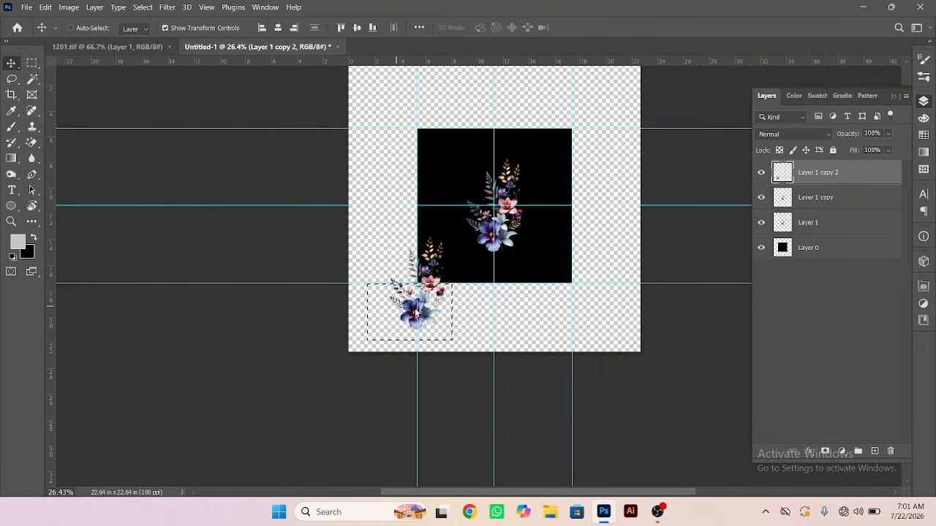
pyautogui.moveTo(413, 300); pyautogui.dragTo(396, 163)
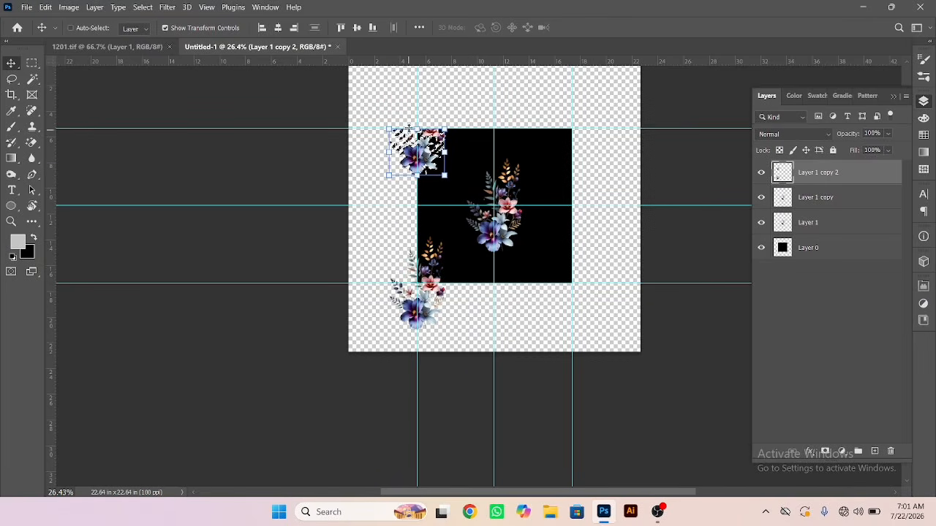
pyautogui.moveTo(415, 119); pyautogui.dragTo(656, 266)
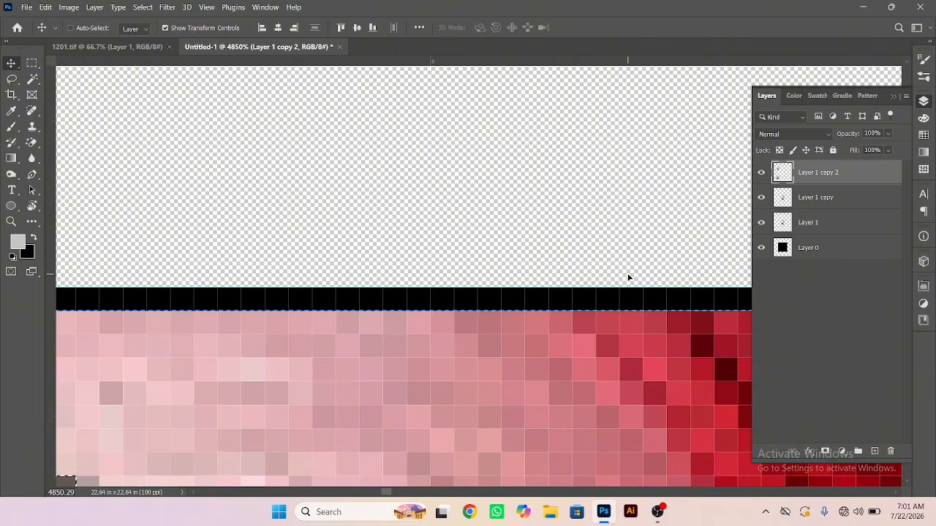
pyautogui.press('Up')
pyautogui.scroll(1, 598, 271)
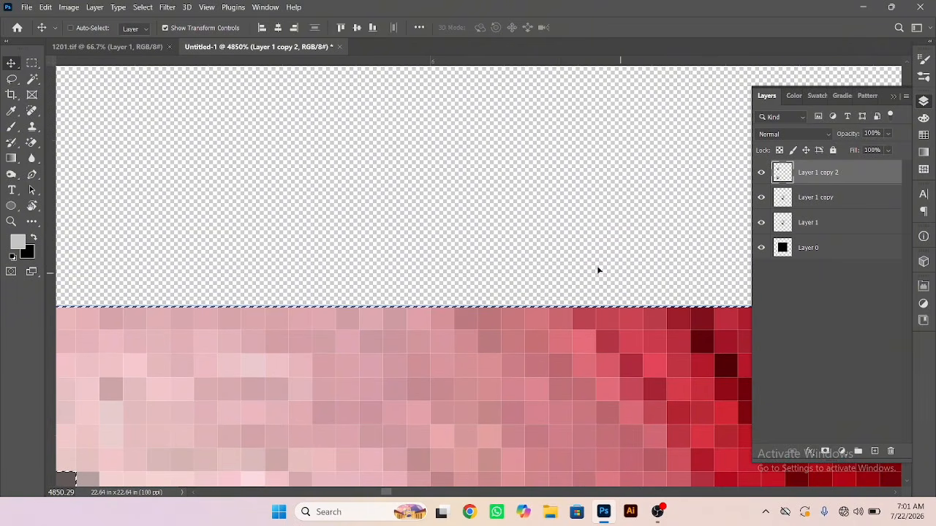
# - Deselect, and marquee the parts of both left-hand corner bouquets outside the square, ending exactly on its left-edge guide
pyautogui.moveTo(415, 234); pyautogui.dragTo(264, 144)
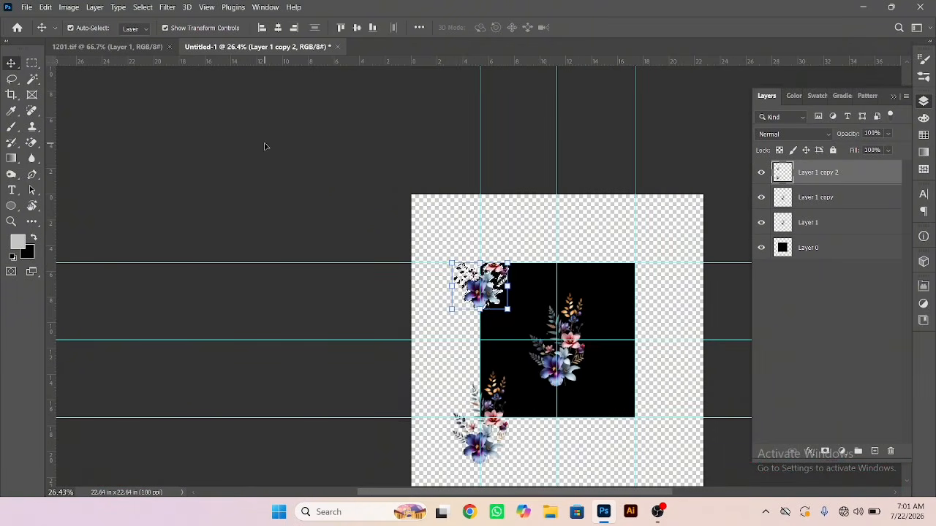
pyautogui.moveTo(536, 409); pyautogui.dragTo(550, 412)
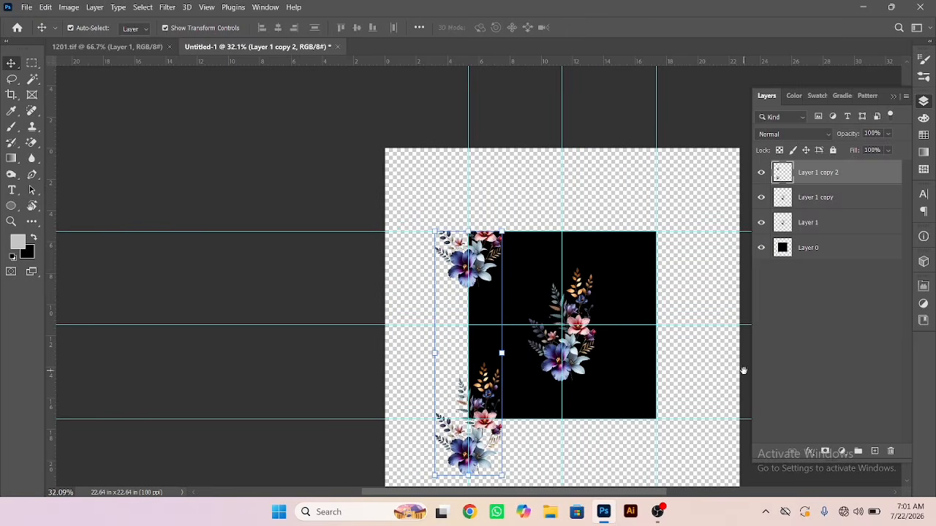
pyautogui.moveTo(572, 299); pyautogui.dragTo(514, 242)
pyautogui.press('m')
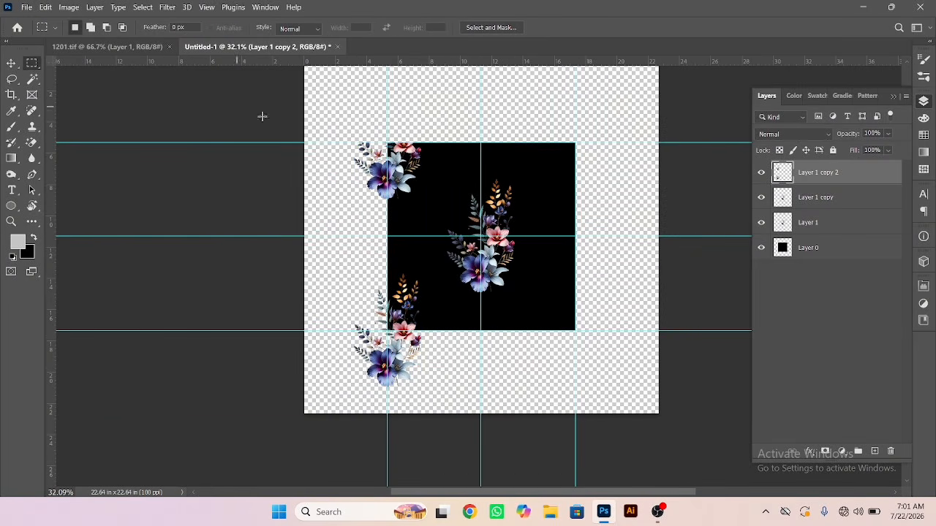
pyautogui.moveTo(298, 98); pyautogui.dragTo(386, 415)
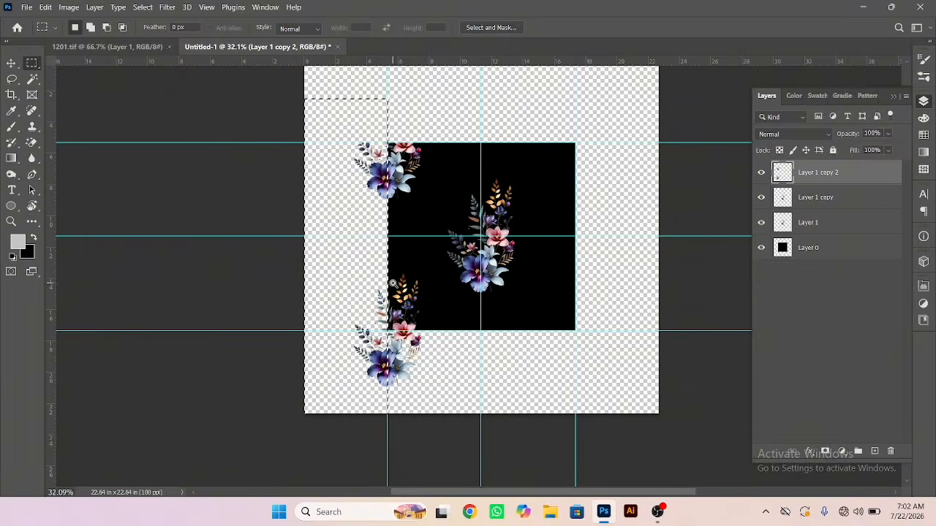
pyautogui.moveTo(392, 284); pyautogui.dragTo(460, 307)
pyautogui.moveTo(344, 273); pyautogui.dragTo(432, 304)
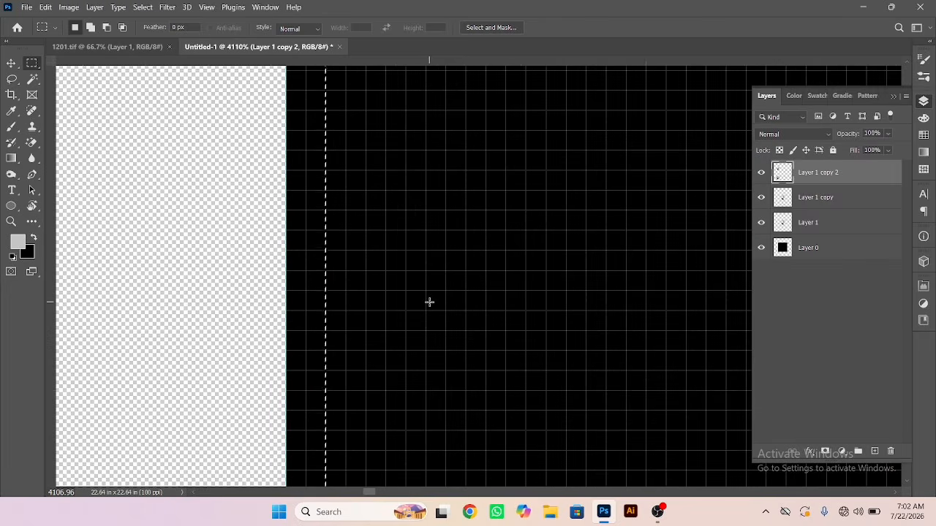
pyautogui.press('Left')
pyautogui.press('Left')
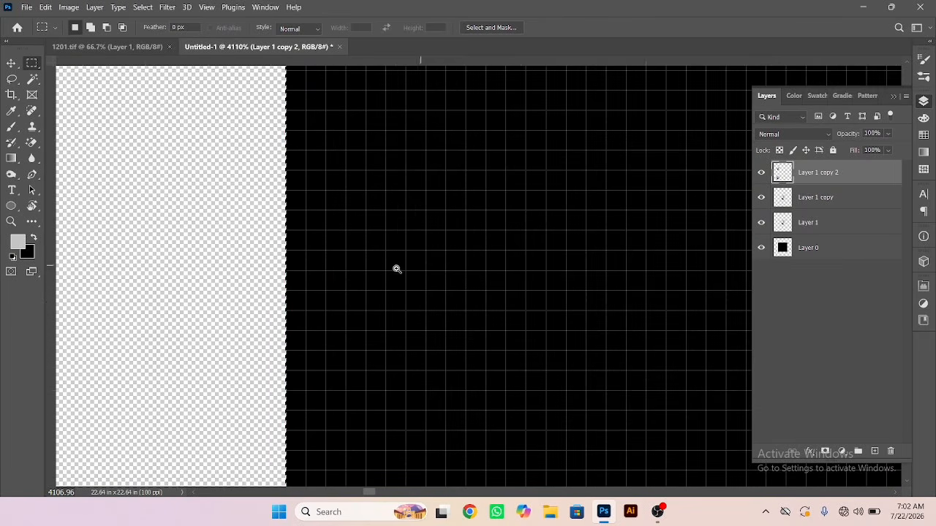
pyautogui.moveTo(397, 269); pyautogui.dragTo(280, 193)
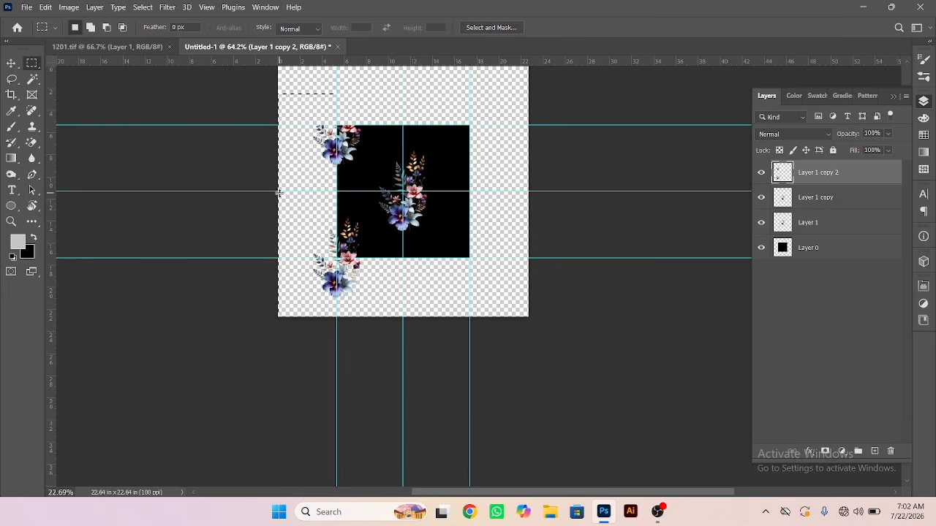
# - Move the selected bouquet parts across to the square's right edge, flush with the guide, and deselect
pyautogui.press('v')
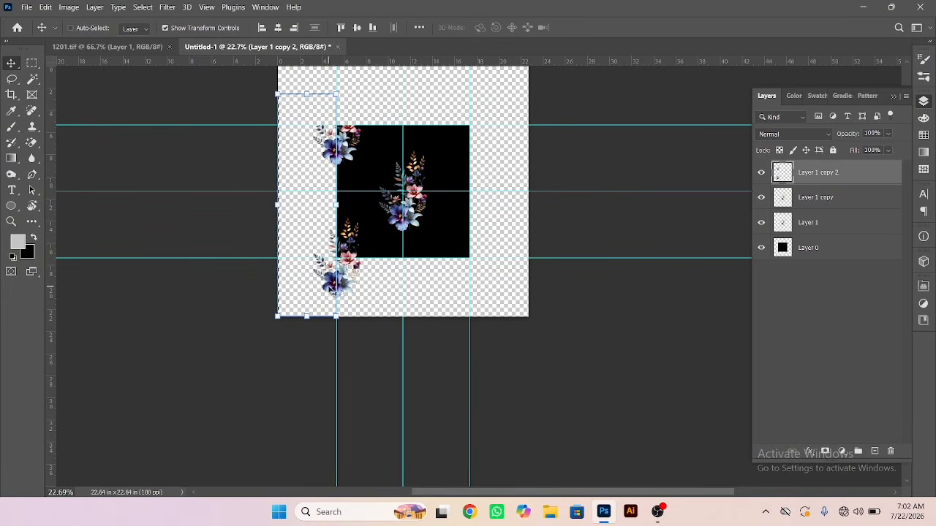
pyautogui.moveTo(331, 291); pyautogui.dragTo(460, 288)
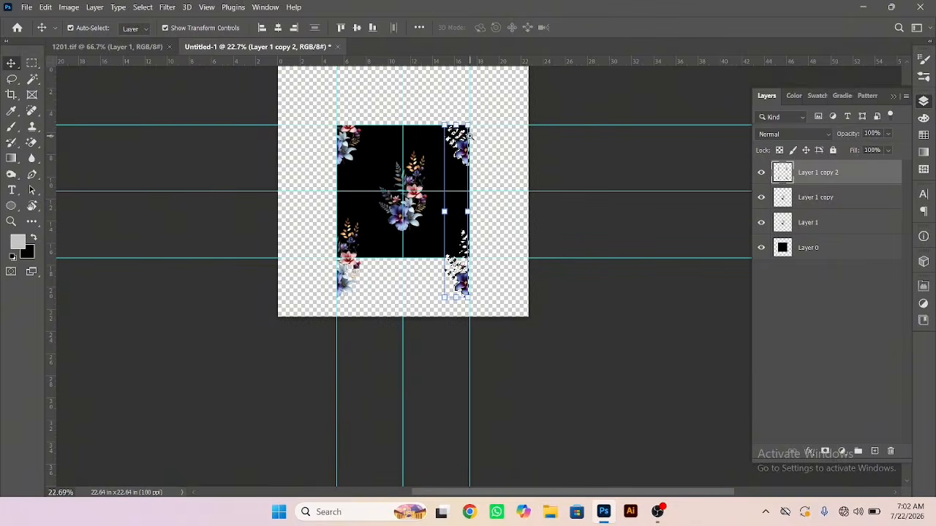
pyautogui.moveTo(470, 136); pyautogui.dragTo(596, 189)
pyautogui.moveTo(425, 218); pyautogui.dragTo(517, 254)
pyautogui.hotkey('ctrl', 'Right')
pyautogui.hotkey('ctrl', 'Right')
pyautogui.hotkey('ctrl', 'Right')
pyautogui.hotkey('ctrl', 'Right')
pyautogui.hotkey('ctrl', 'Right')
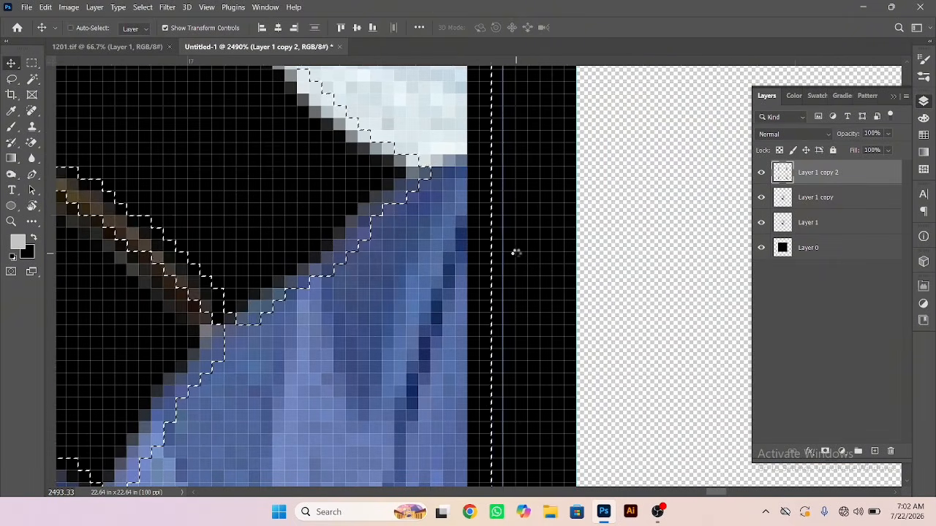
pyautogui.press('Right')
pyautogui.press('Right')
pyautogui.press('Right')
pyautogui.press('Right')
pyautogui.press('Right')
pyautogui.press('Right')
pyautogui.press('Right')
pyautogui.press('Right')
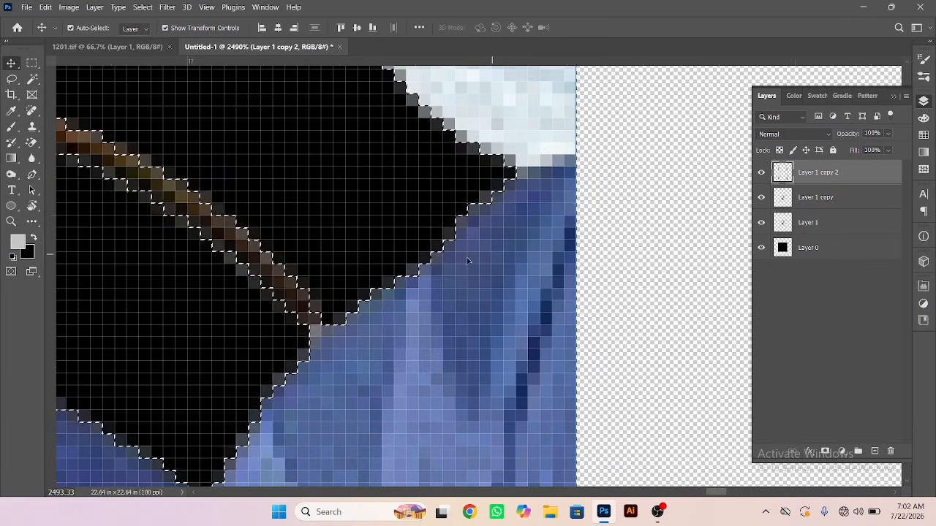
pyautogui.hotkey('ctrl', 'd')
# - Merge Layer 1 with the centre bouquet down into the black Layer 0
pyautogui.moveTo(537, 230); pyautogui.dragTo(481, 217)
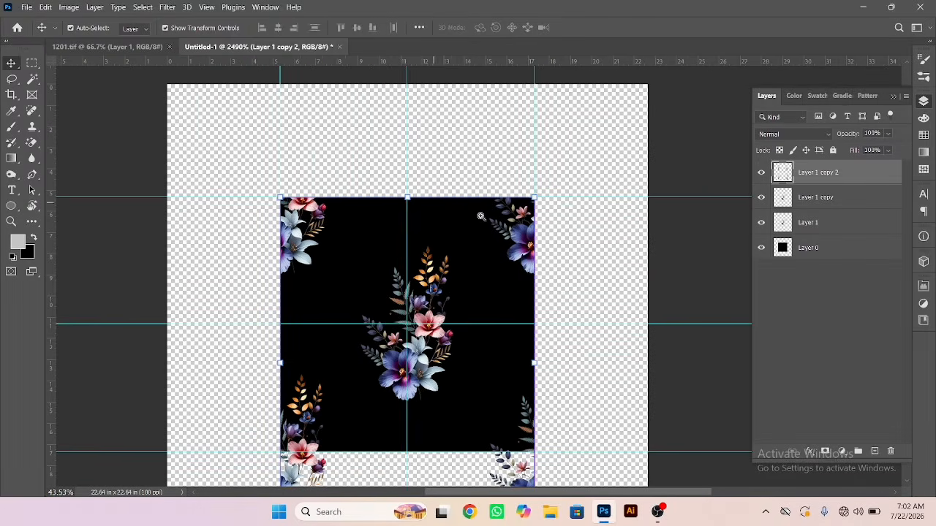
pyautogui.moveTo(436, 318); pyautogui.dragTo(453, 207)
pyautogui.moveTo(437, 174); pyautogui.dragTo(438, 201)
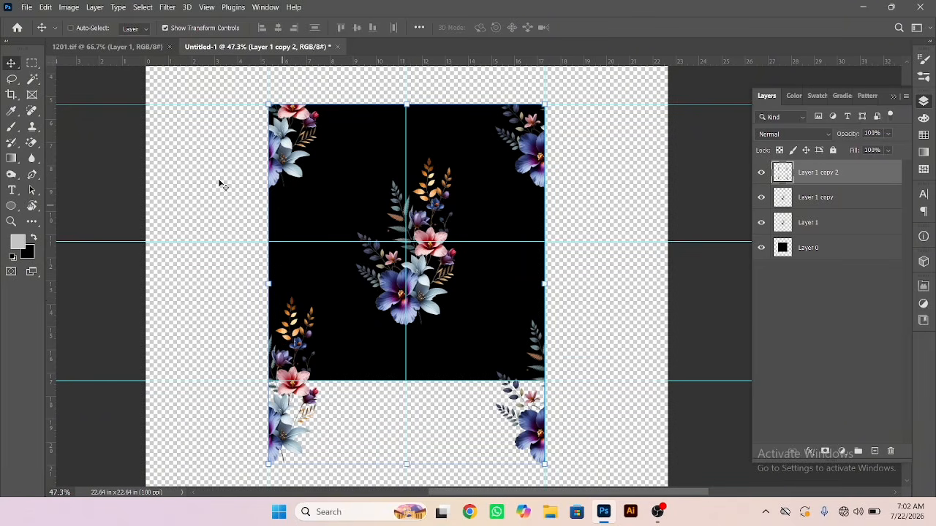
pyautogui.click(806, 301)
pyautogui.click(814, 223)
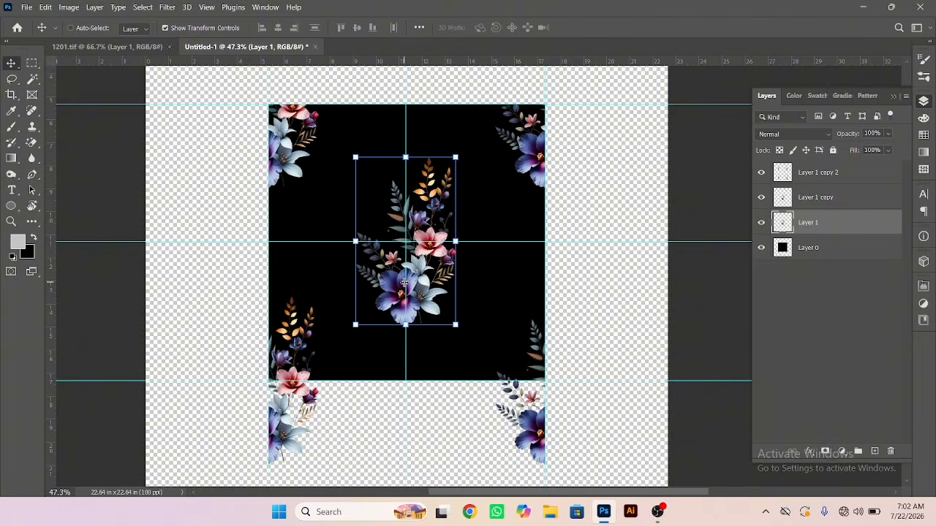
pyautogui.hotkey('ctrl', 'e')
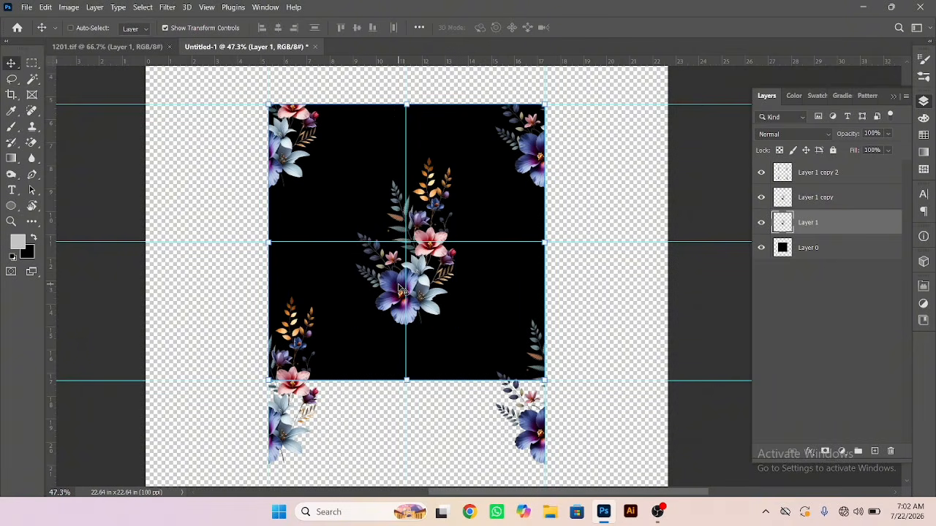
# - Bring the orange flower sprig on Layer 5 copy 2 from 1201.tif into Untitled-1
pyautogui.click(97, 45)
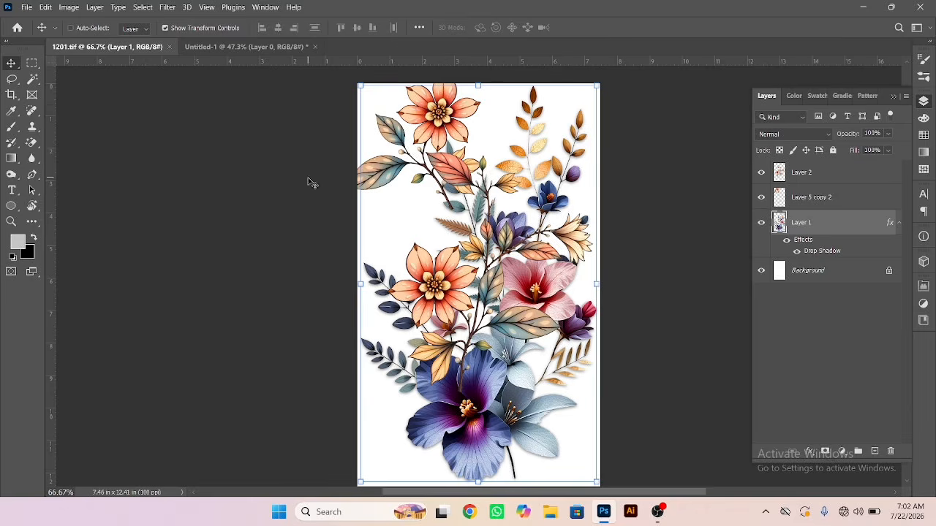
pyautogui.moveTo(454, 133); pyautogui.dragTo(449, 178)
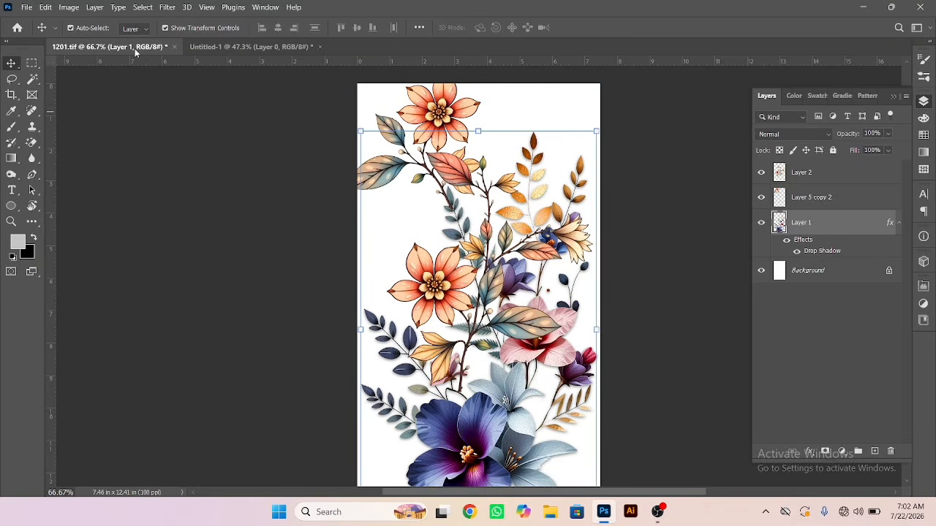
pyautogui.click(445, 108)
pyautogui.moveTo(444, 108); pyautogui.dragTo(260, 42)
pyautogui.moveTo(343, 148); pyautogui.dragTo(344, 148)
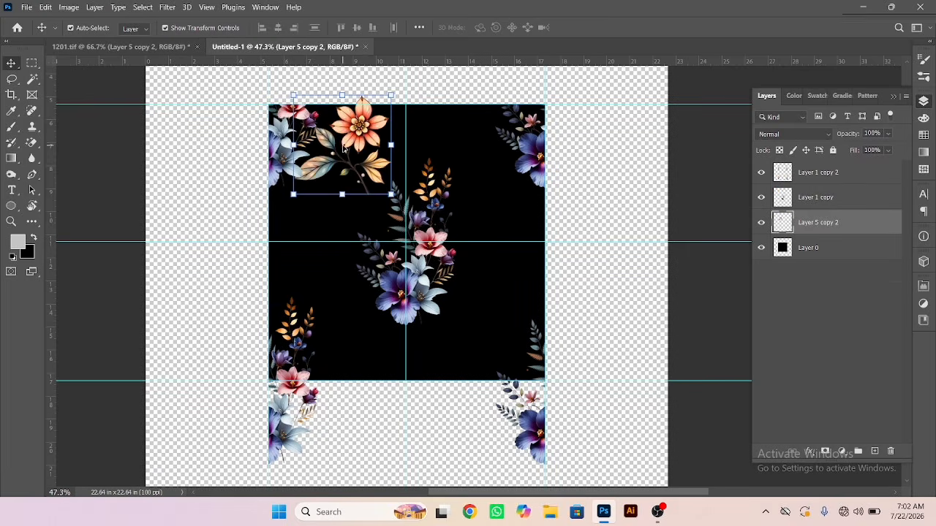
# - Scale the orange flower sprig down and place it across the square's left edge at the horizontal centre guide
pyautogui.moveTo(356, 182); pyautogui.dragTo(375, 188)
pyautogui.moveTo(369, 133); pyautogui.dragTo(267, 240)
pyautogui.press('Return')
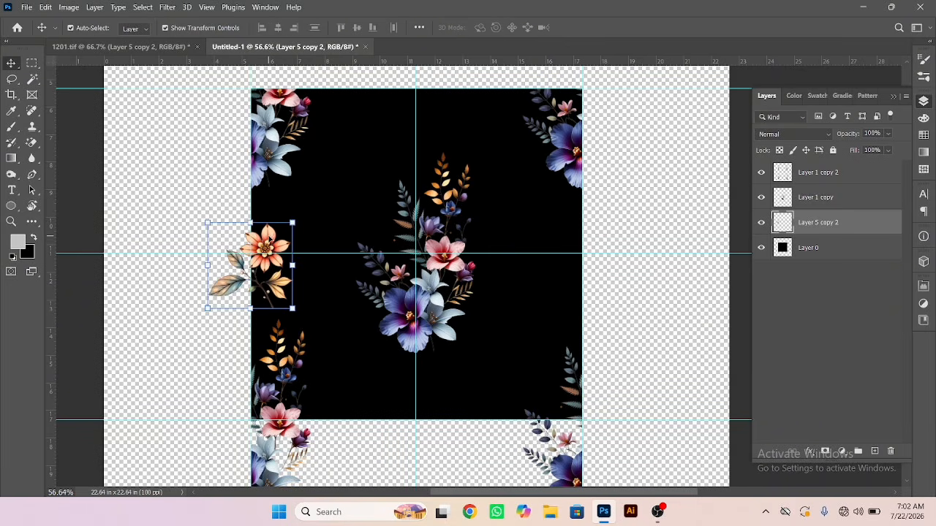
pyautogui.moveTo(248, 311); pyautogui.dragTo(303, 317)
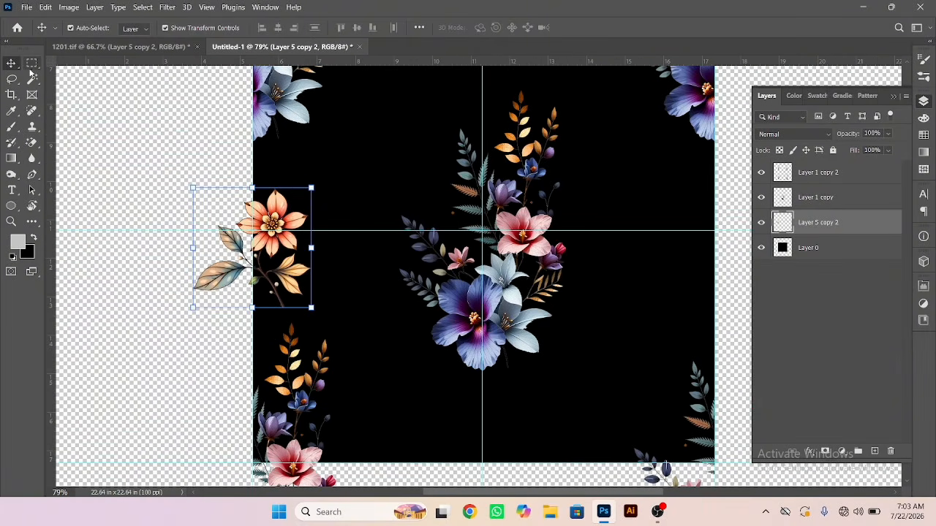
# - Marquee-select the part of the orange sprig that extends outside the square's left edge
pyautogui.click(32, 65)
pyautogui.moveTo(81, 123); pyautogui.dragTo(254, 348)
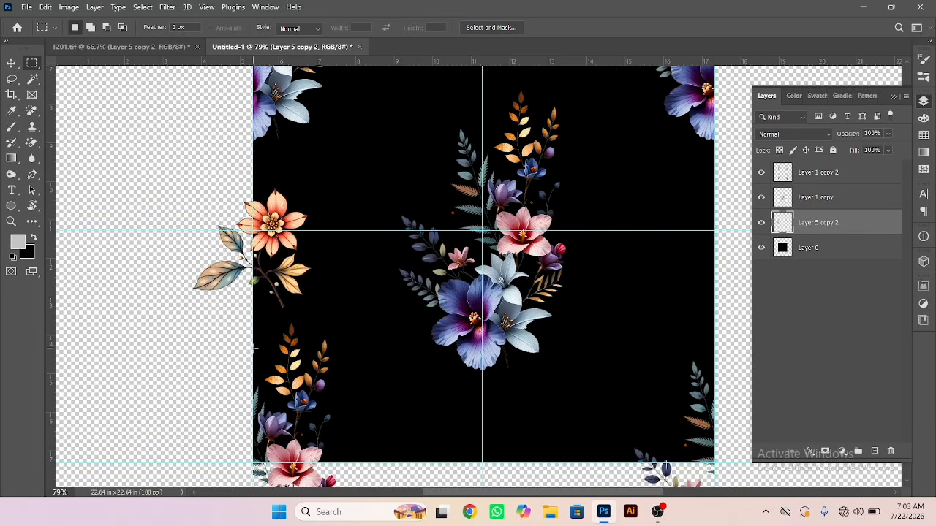
pyautogui.rightClick(214, 266)
pyautogui.click(271, 356)
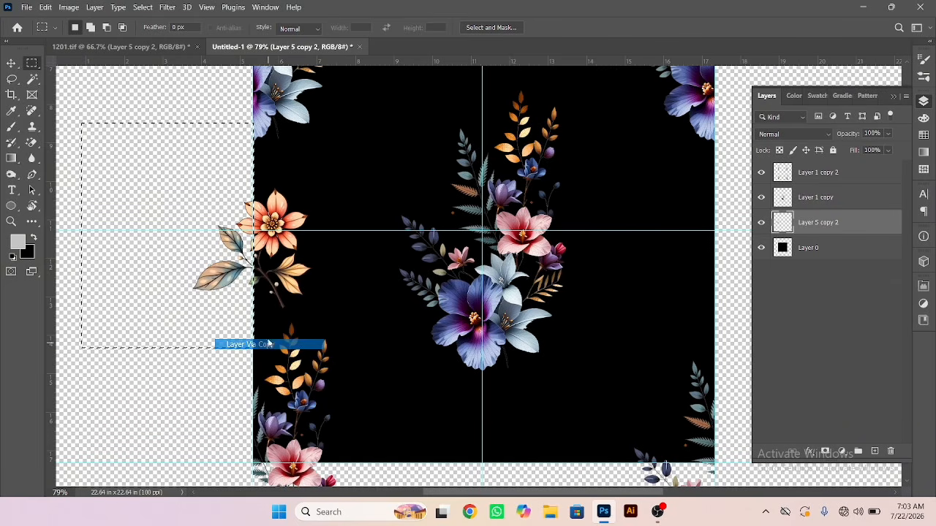
pyautogui.press('v')
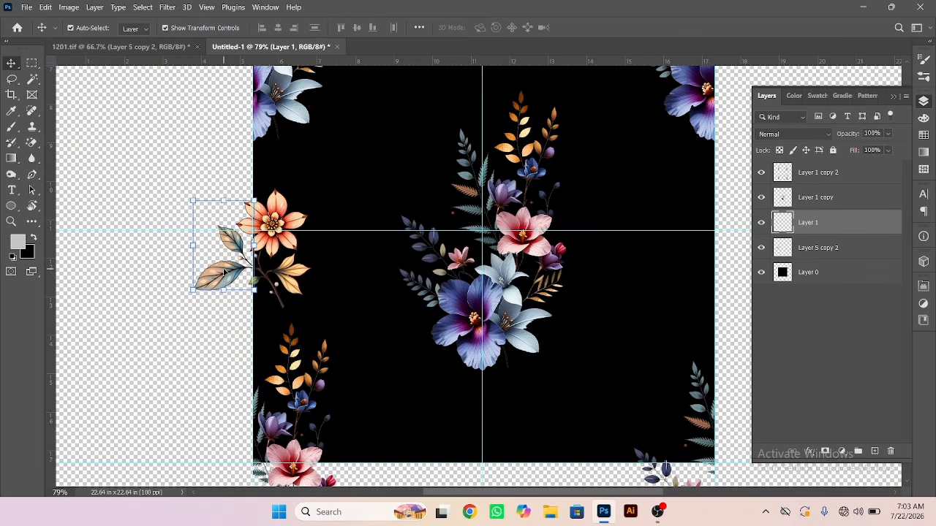
pyautogui.hotkey('ctrl', 'space')
pyautogui.moveTo(241, 268); pyautogui.dragTo(367, 303)
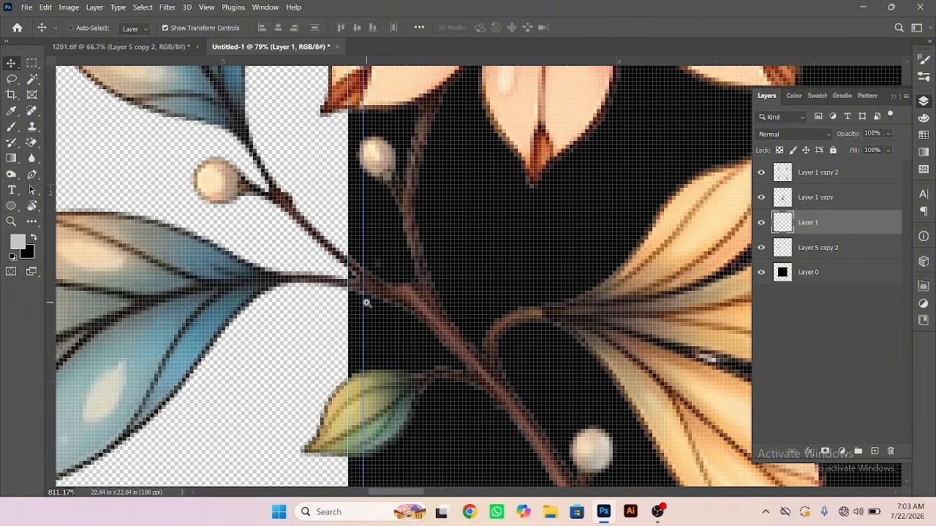
pyautogui.hotkey('ctrl', 'e')
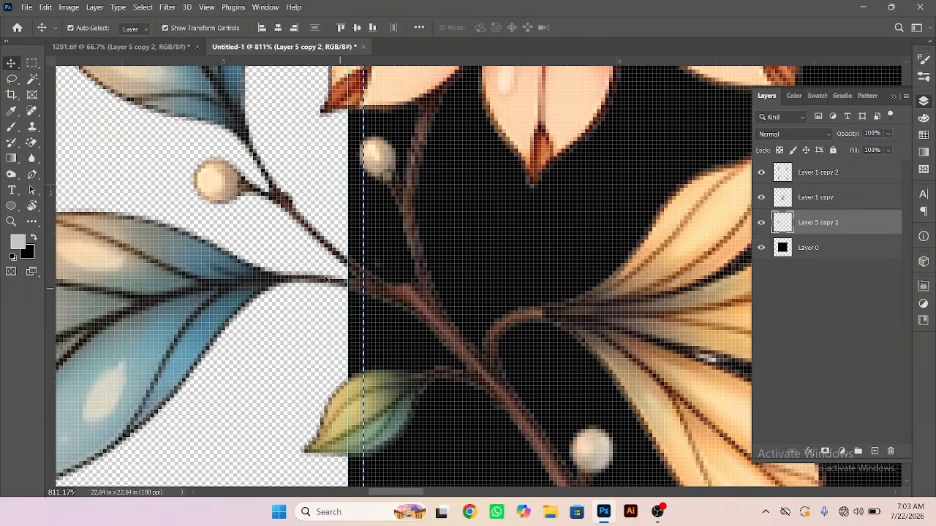
# - Nudge the selection left to line up exactly with the square's left edge and copy that sprig part onto a new layer
pyautogui.click(32, 63)
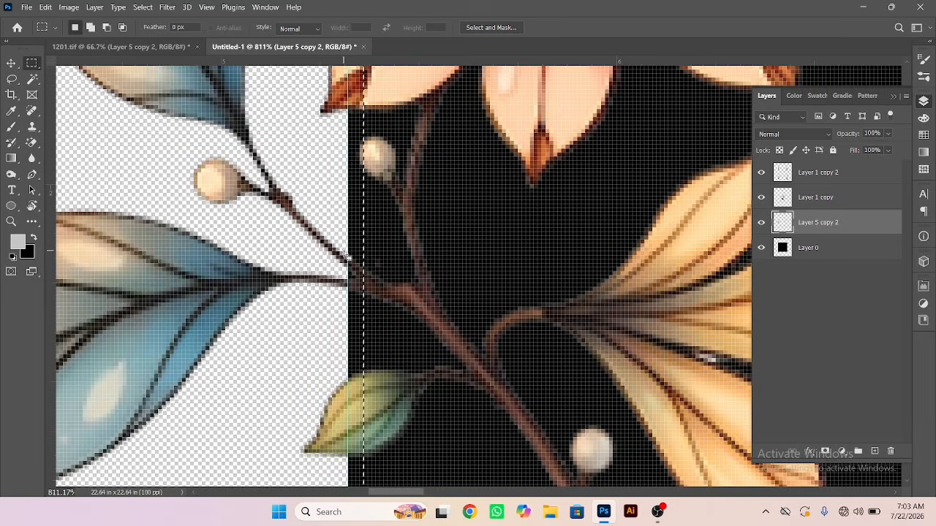
pyautogui.press('Left')
pyautogui.press('Left')
pyautogui.press('Left')
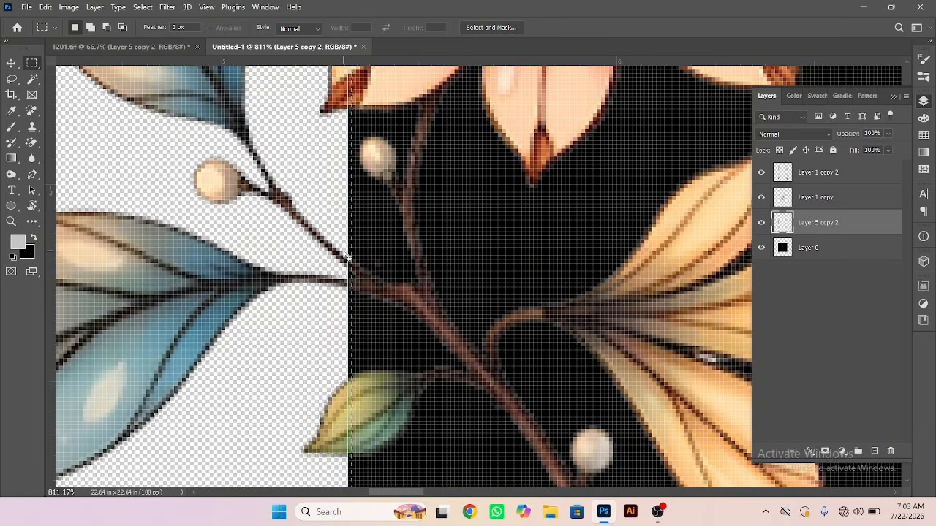
pyautogui.rightClick(343, 198)
pyautogui.click(396, 278)
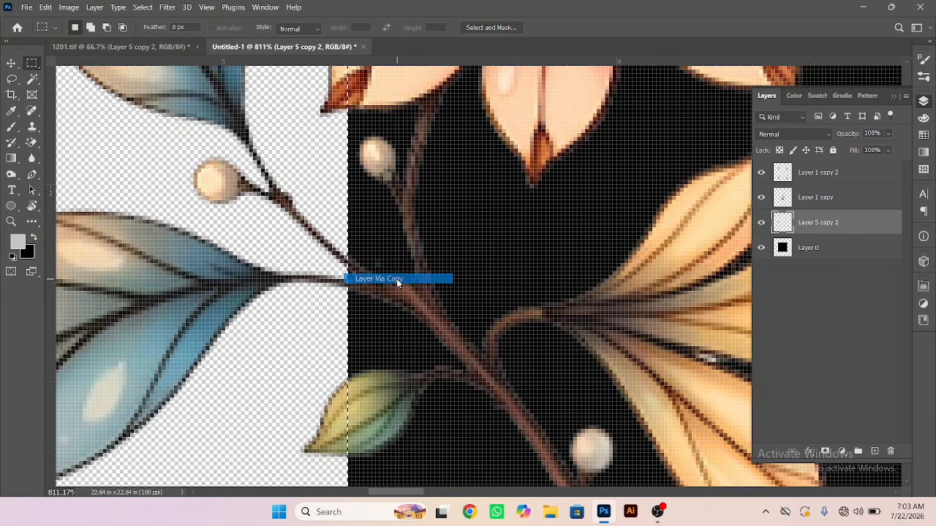
# - Move the copied sprig part straight across to the square's right edge, flush with the guide, and deselect
pyautogui.keyDown('ctrl'); pyautogui.moveTo(268, 251); pyautogui.dragTo(136, 166); pyautogui.keyUp('ctrl')
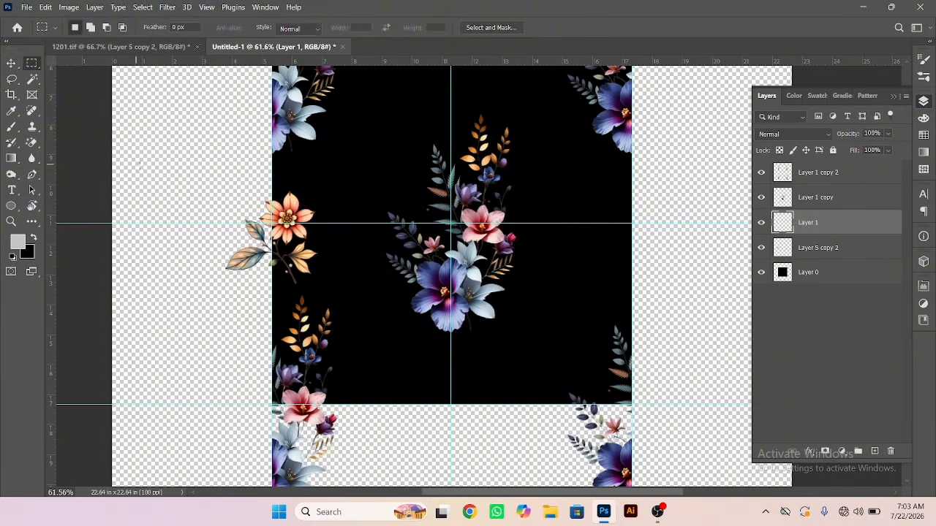
pyautogui.press('v')
pyautogui.moveTo(249, 256); pyautogui.dragTo(609, 253)
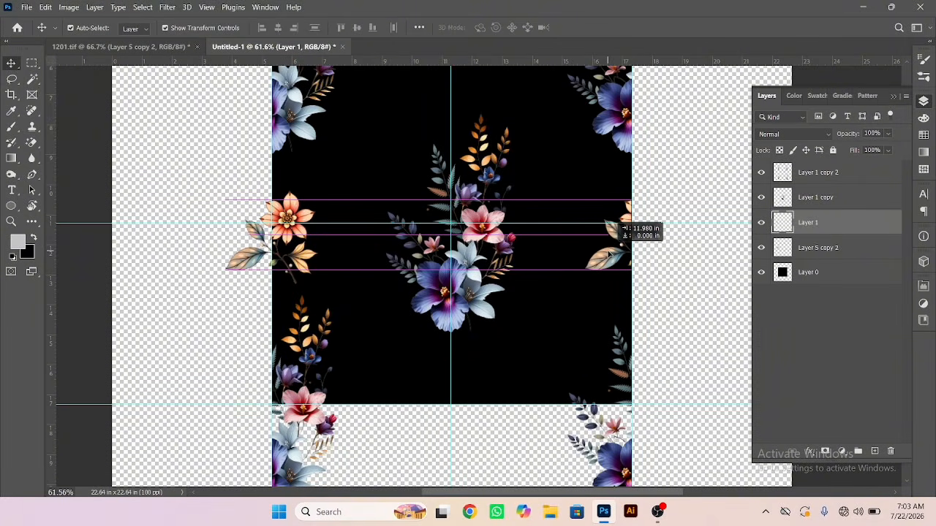
pyautogui.moveTo(608, 253); pyautogui.dragTo(609, 253)
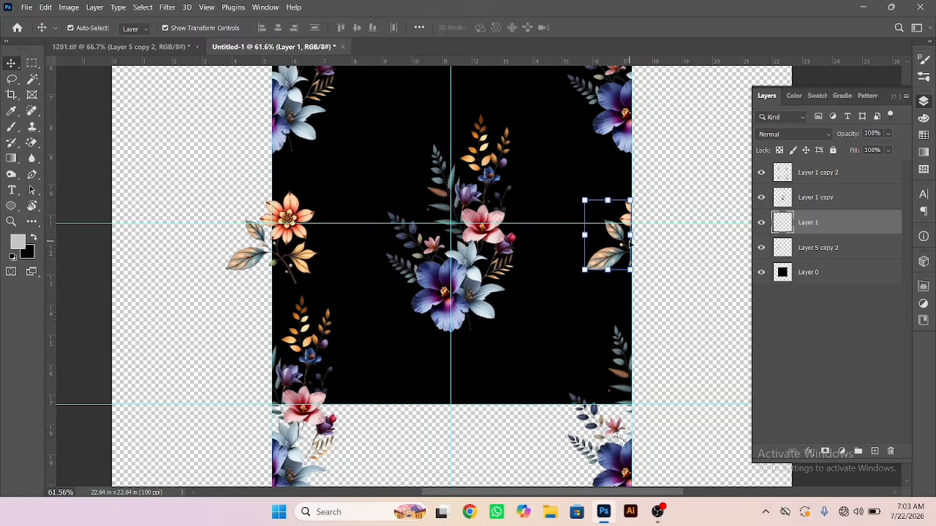
pyautogui.keyDown('ctrl'); pyautogui.moveTo(638, 224); pyautogui.dragTo(823, 267); pyautogui.keyUp('ctrl')
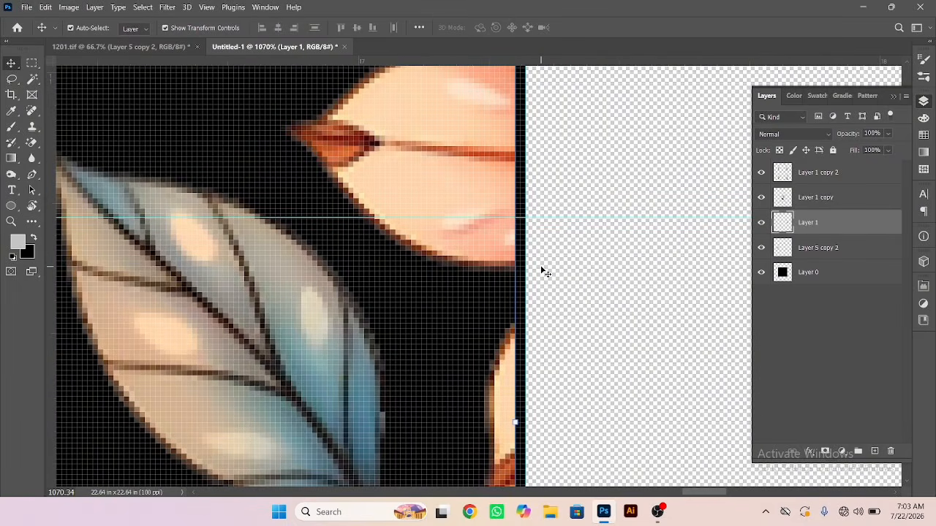
pyautogui.press('Right')
pyautogui.press('Right')
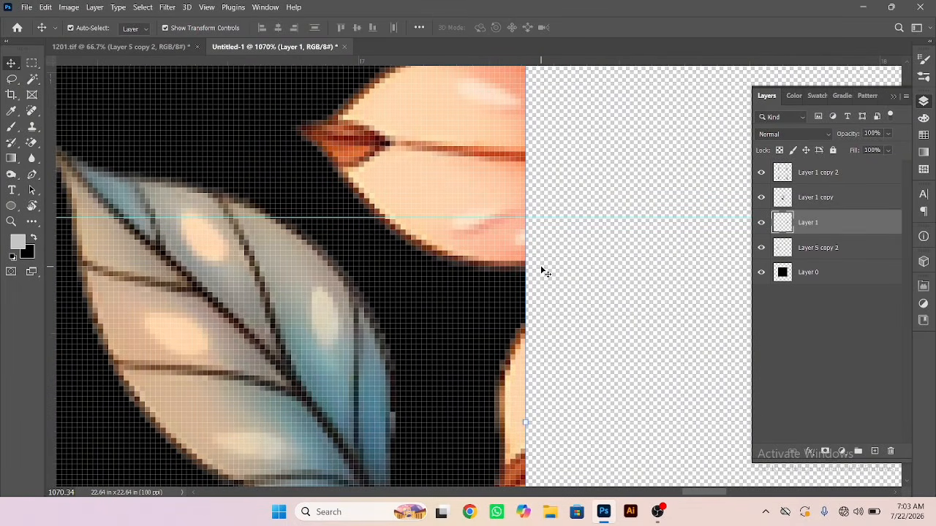
pyautogui.keyDown('ctrl'); pyautogui.moveTo(541, 272); pyautogui.dragTo(442, 179); pyautogui.keyUp('ctrl')
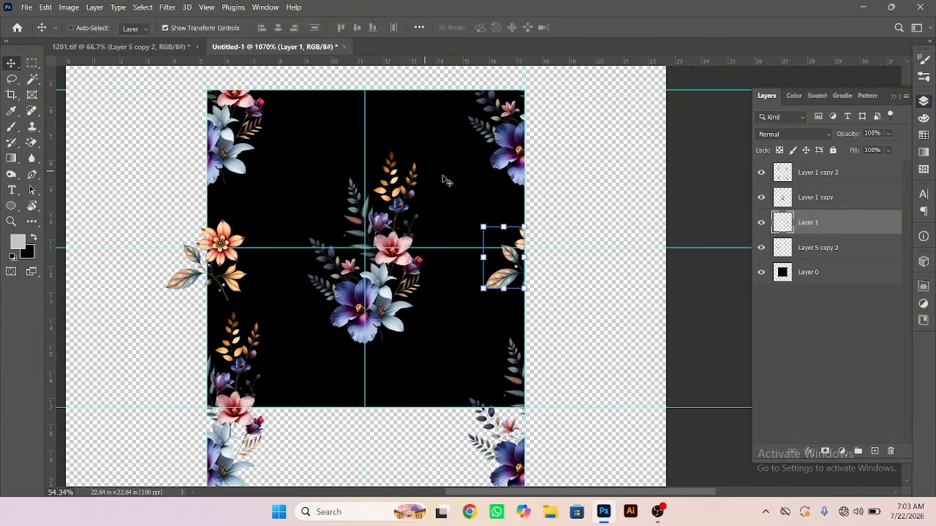
pyautogui.click(574, 234)
# - Duplicate the orange sprig twice, placing smaller copies in the upper-left and lower-right areas of the black square
pyautogui.click(231, 237)
pyautogui.click(223, 231)
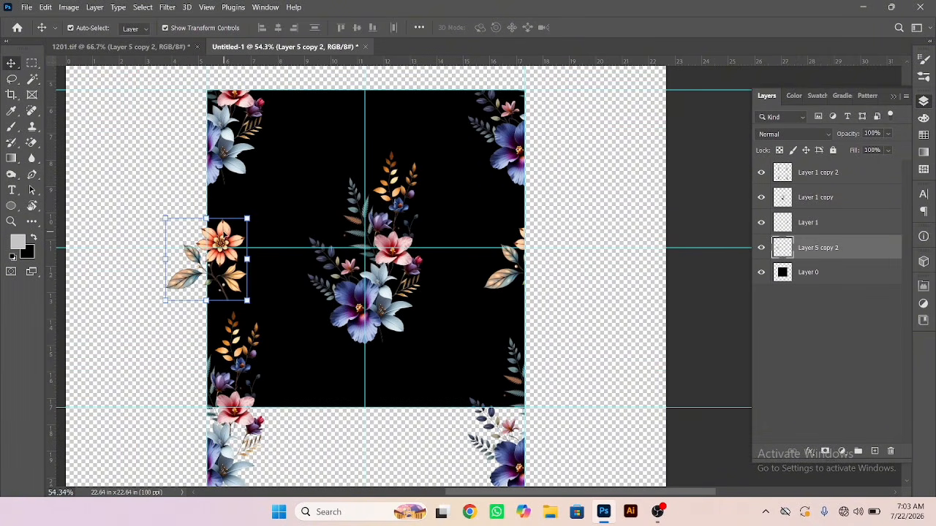
pyautogui.keyDown('alt'); pyautogui.moveTo(225, 234); pyautogui.dragTo(380, 198); pyautogui.keyUp('alt')
pyautogui.press('Return')
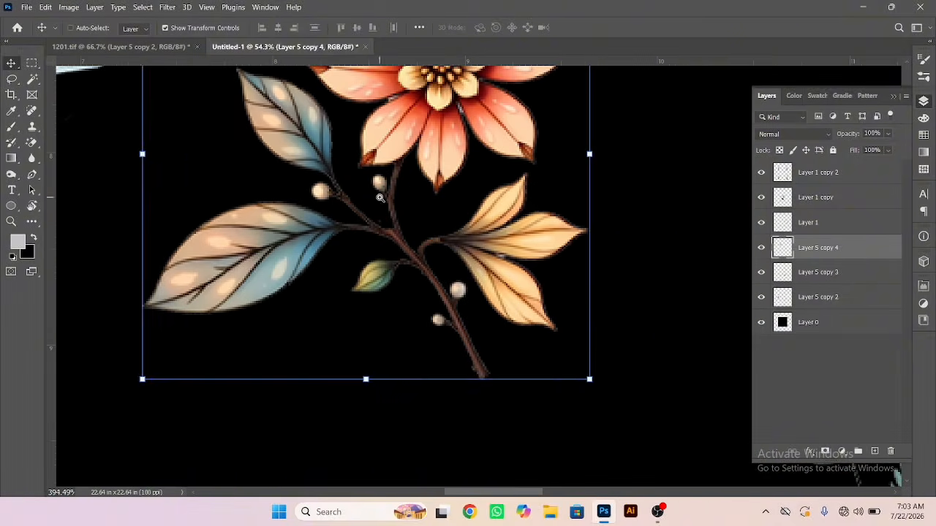
# - Lasso the blue-brown leaves and main stem of the small sprig on Layer 5 copy 4 and copy them onto a new layer
pyautogui.press('l')
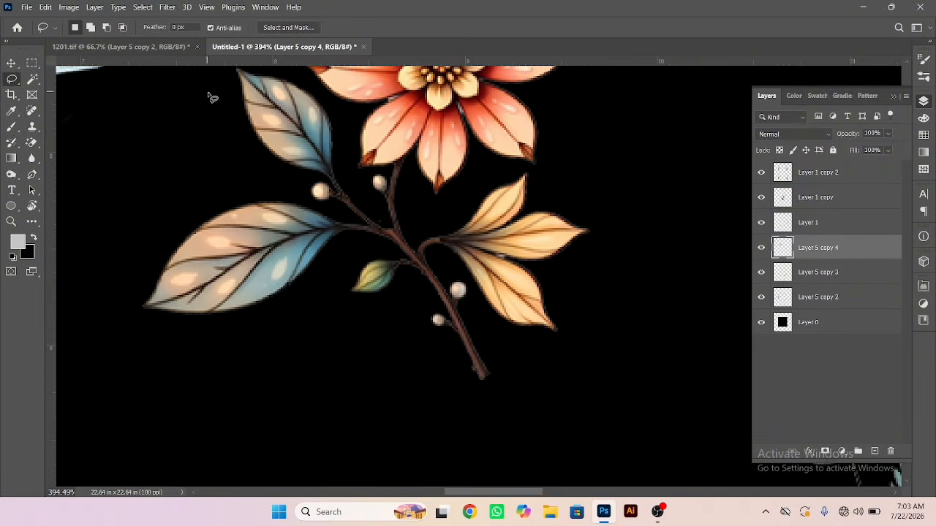
pyautogui.scroll(2, 209, 97)
pyautogui.moveTo(188, 126)
pyautogui.mouseDown()
pyautogui.moveTo(267, 115)
pyautogui.moveTo(331, 147)
pyautogui.moveTo(374, 256)
pyautogui.moveTo(440, 327)
pyautogui.moveTo(469, 334)
pyautogui.moveTo(495, 377)
pyautogui.moveTo(502, 430)
pyautogui.moveTo(480, 436)
pyautogui.moveTo(392, 415)
pyautogui.moveTo(289, 436)
pyautogui.moveTo(172, 407)
pyautogui.moveTo(128, 365)
pyautogui.moveTo(128, 243)
pyautogui.moveTo(167, 176)
pyautogui.mouseUp()
pyautogui.rightClick(251, 195)
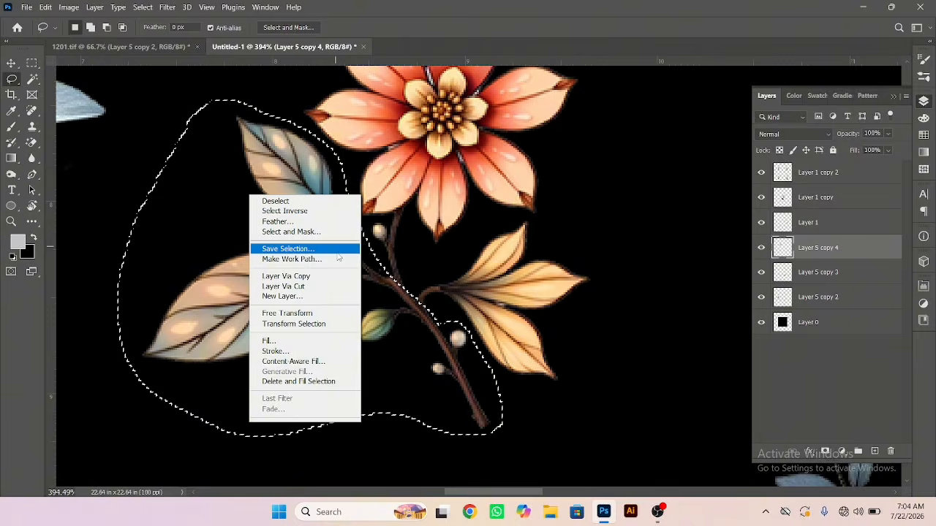
pyautogui.click(289, 277)
pyautogui.click(13, 66)
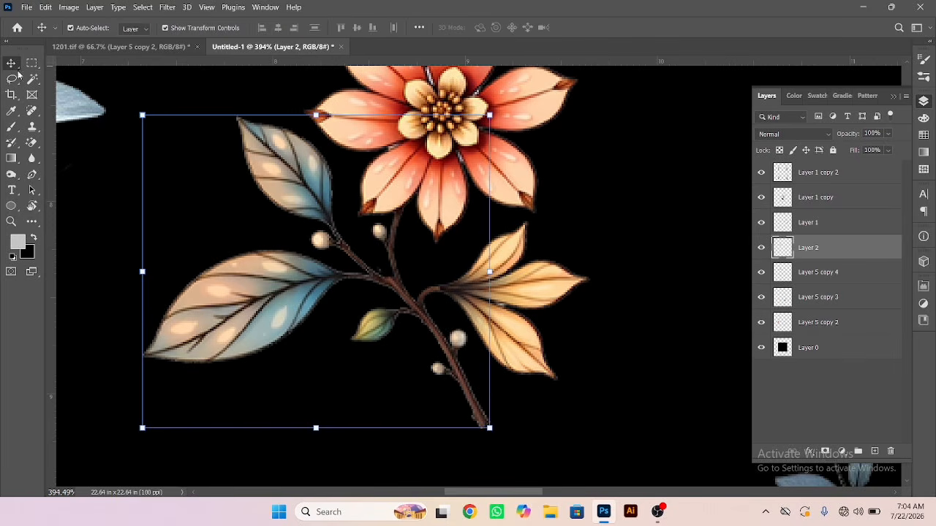
# - Place enlarged, right-facing copies of the leaf branch beside the centre bouquet and the lower-left corner bouquet, and deselect
pyautogui.moveTo(368, 184); pyautogui.dragTo(314, 150)
pyautogui.moveTo(410, 242); pyautogui.dragTo(575, 261)
pyautogui.moveTo(583, 226); pyautogui.dragTo(592, 248)
pyautogui.moveTo(636, 222); pyautogui.dragTo(451, 414)
pyautogui.press('Return')
pyautogui.click(669, 323)
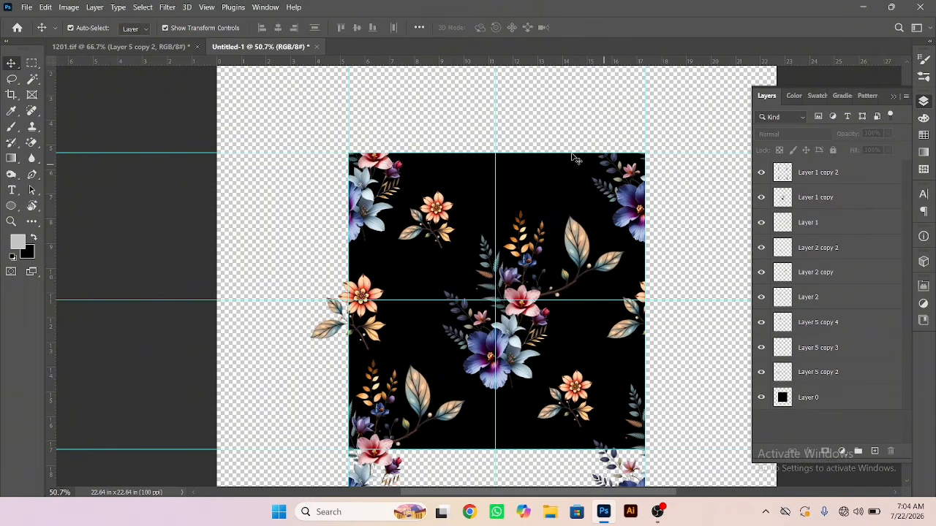
# - Load the outline of the black Layer 0 as a selection
pyautogui.moveTo(563, 241); pyautogui.dragTo(520, 212)
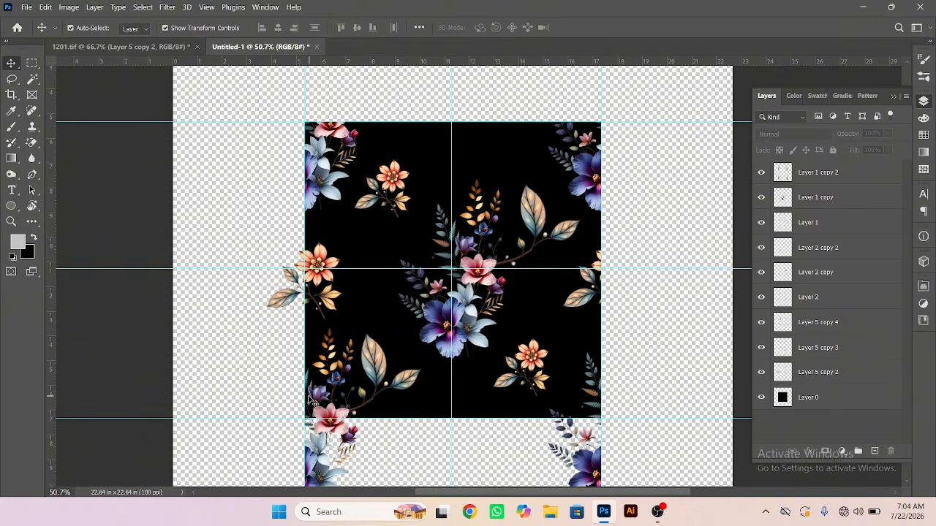
pyautogui.scroll(3, 566, 351)
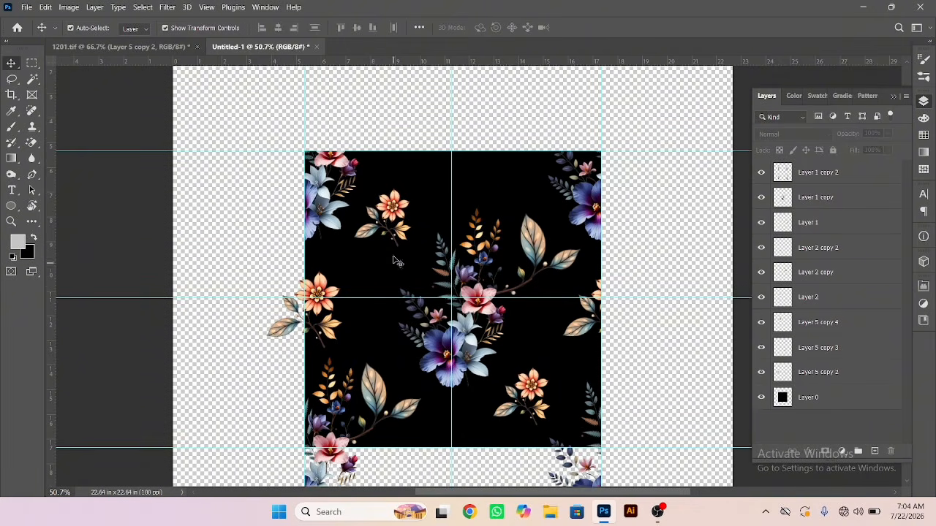
pyautogui.scroll(-5, 425, 244)
pyautogui.keyDown('ctrl'); pyautogui.click(783, 397); pyautogui.keyUp('ctrl')
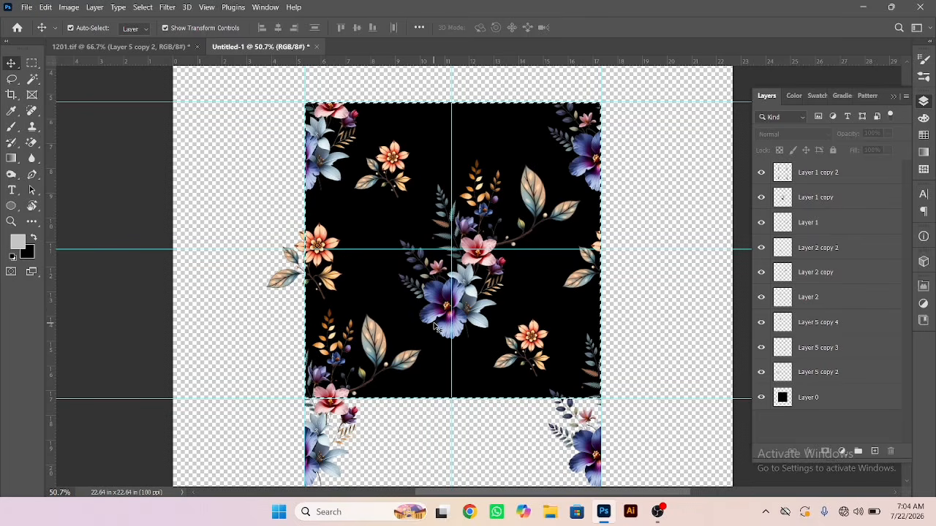
pyautogui.hotkey('alt', 'i')
pyautogui.press('a')
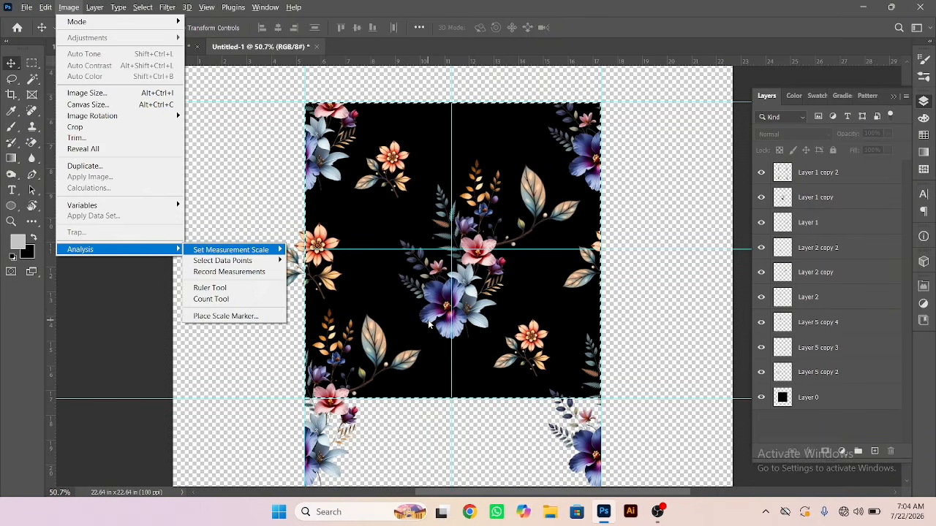
pyautogui.press('p')
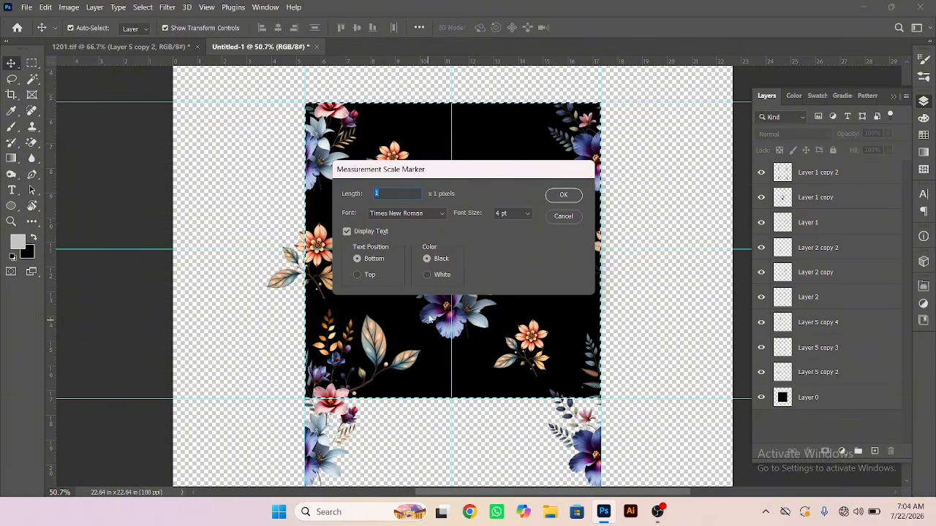
pyautogui.click(575, 217)
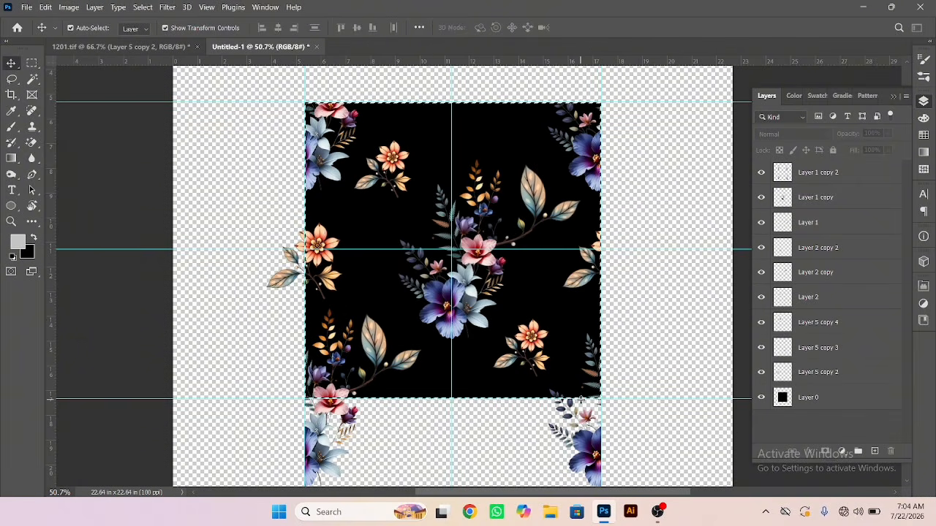
# - Try cropping the canvas to the selected black square and undo the crop
pyautogui.press('c')
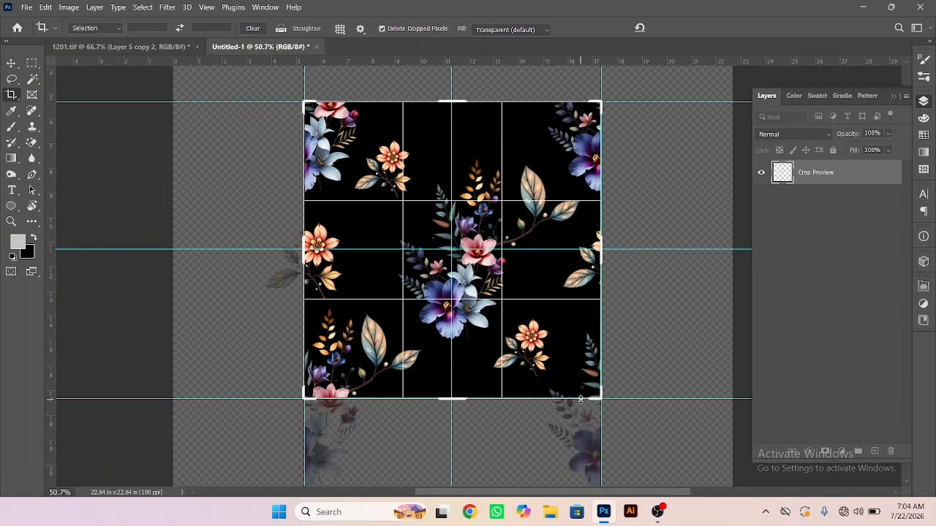
pyautogui.press('Return')
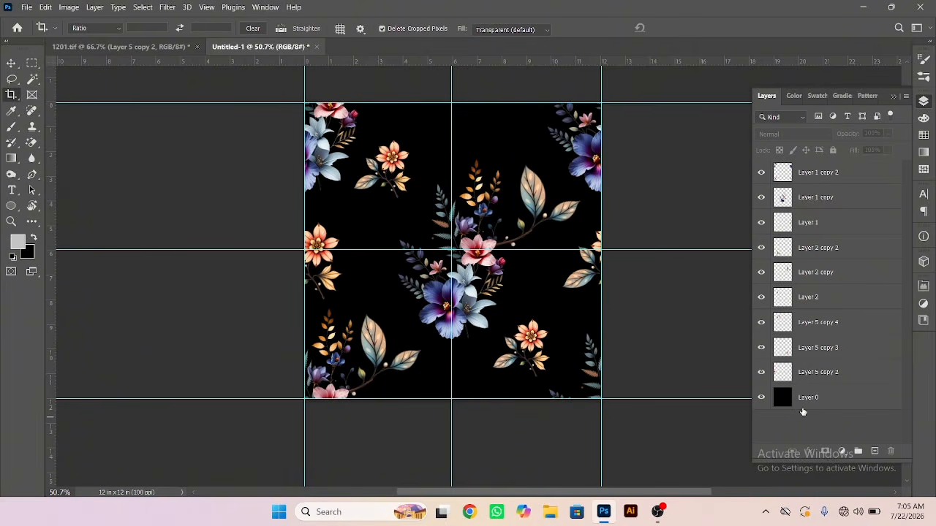
pyautogui.hotkey('ctrl', 'z')
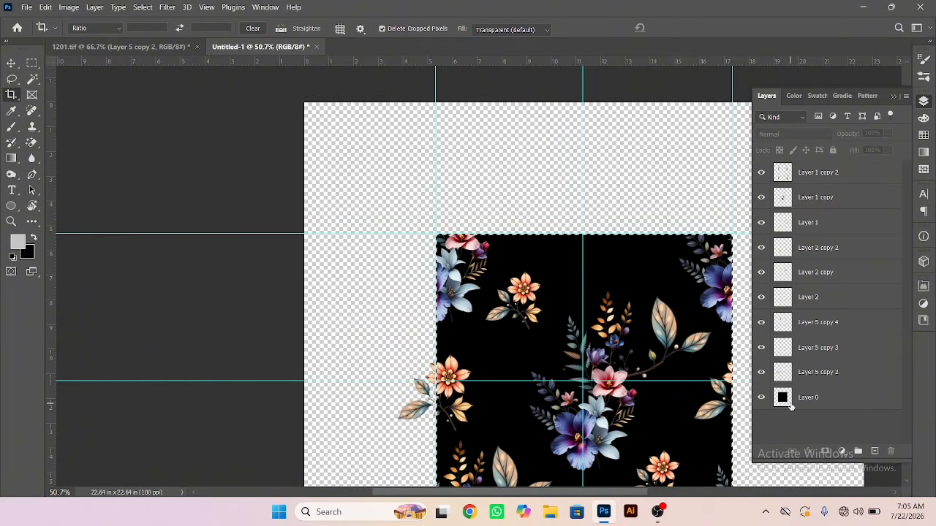
# - Crop the canvas to the selected black square, cutting off all artwork outside it
pyautogui.scroll(-2, 700, 346)
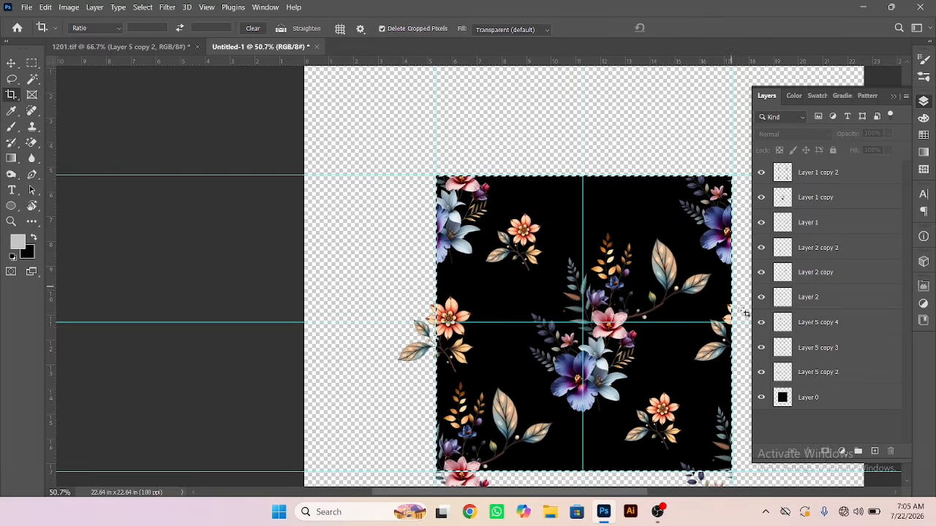
pyautogui.moveTo(583, 309); pyautogui.dragTo(420, 264)
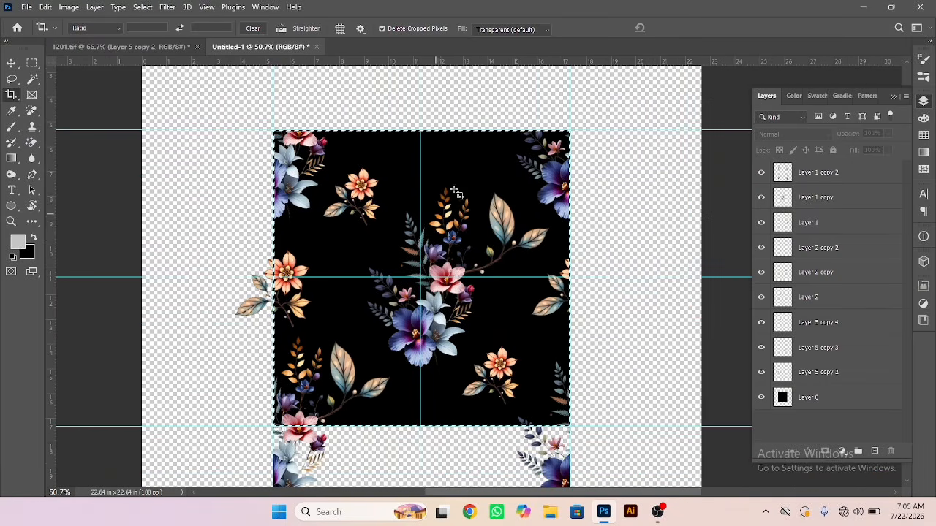
pyautogui.click(454, 295)
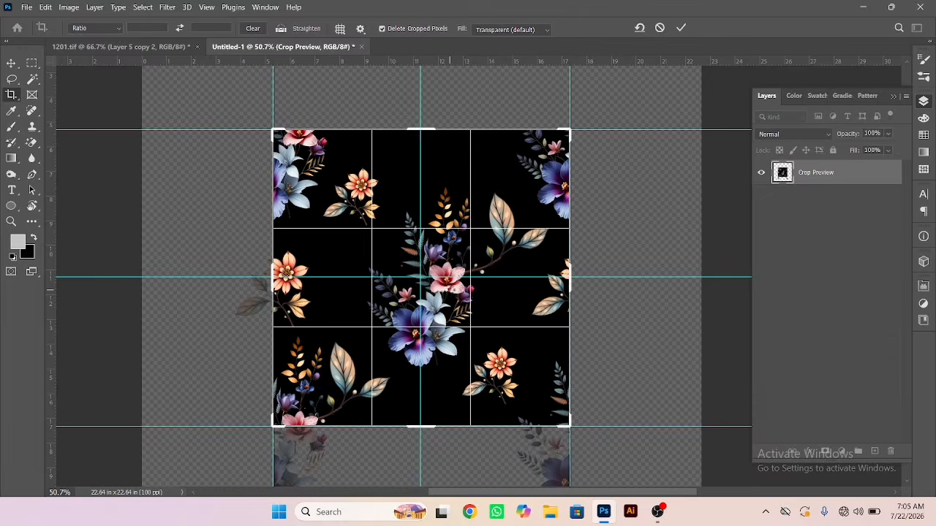
pyautogui.press('Return')
# - Hide the black Layer 0 so only the floral artwork shows on transparency
pyautogui.scroll(1, 455, 295)
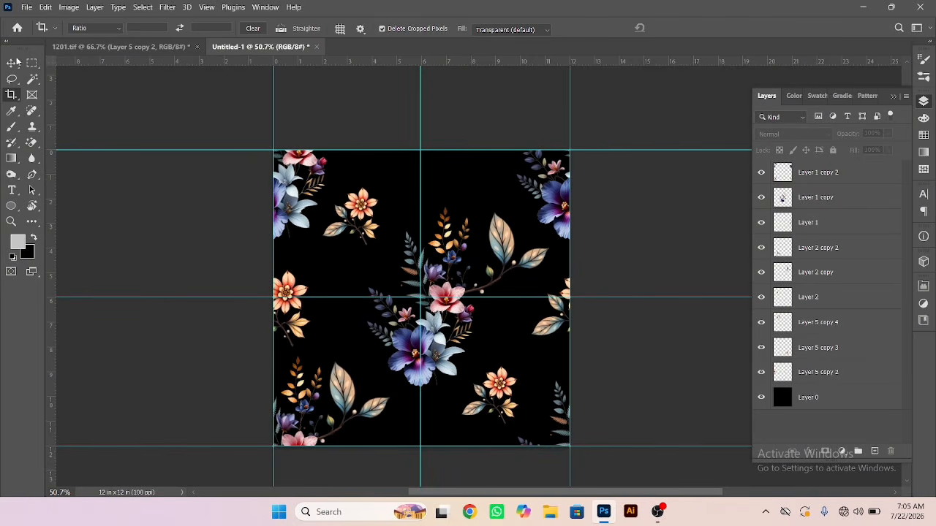
pyautogui.click(13, 62)
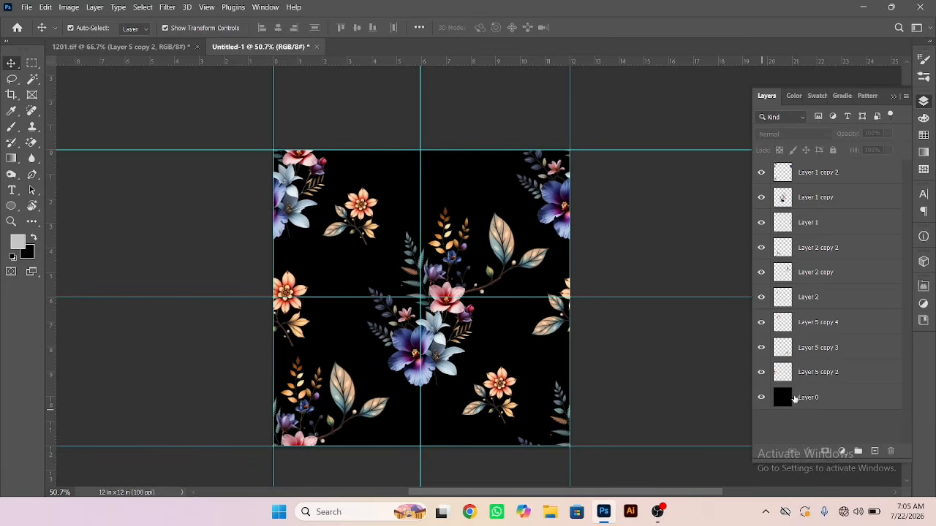
pyautogui.click(760, 398)
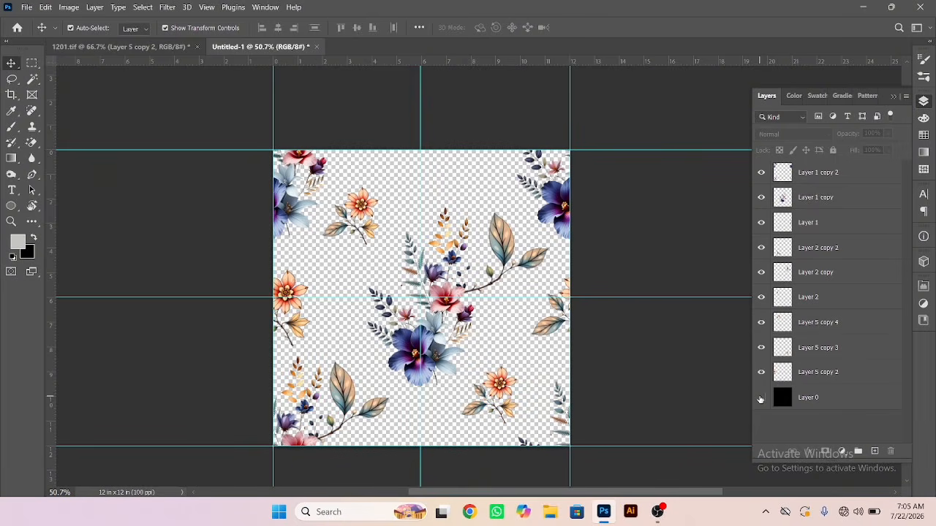
# - Select the entire floral tile canvas and define it as a pattern named Pattern 7
pyautogui.hotkey('ctrl', 'a')
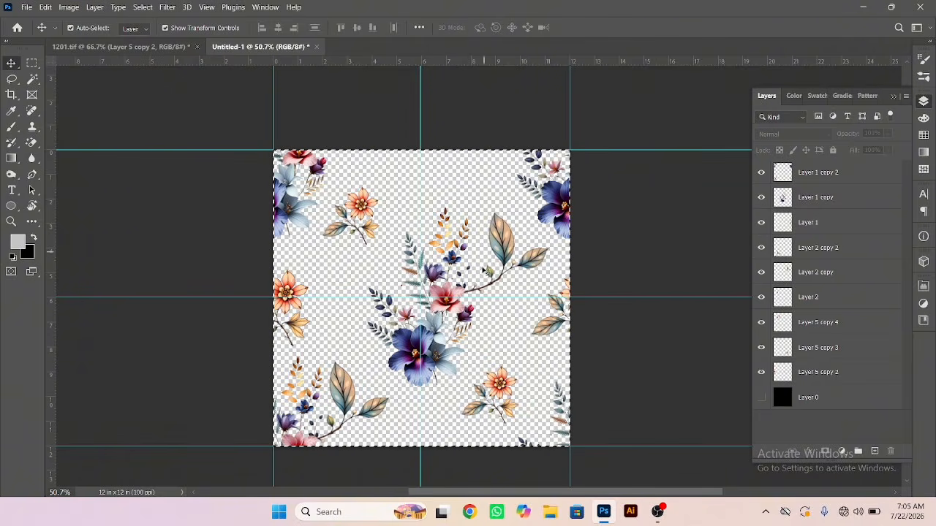
pyautogui.click(46, 7)
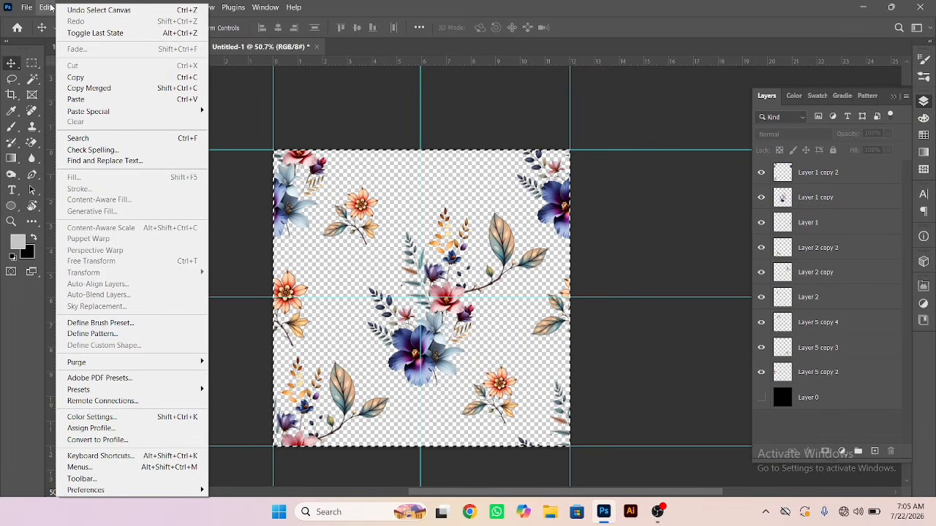
pyautogui.click(105, 333)
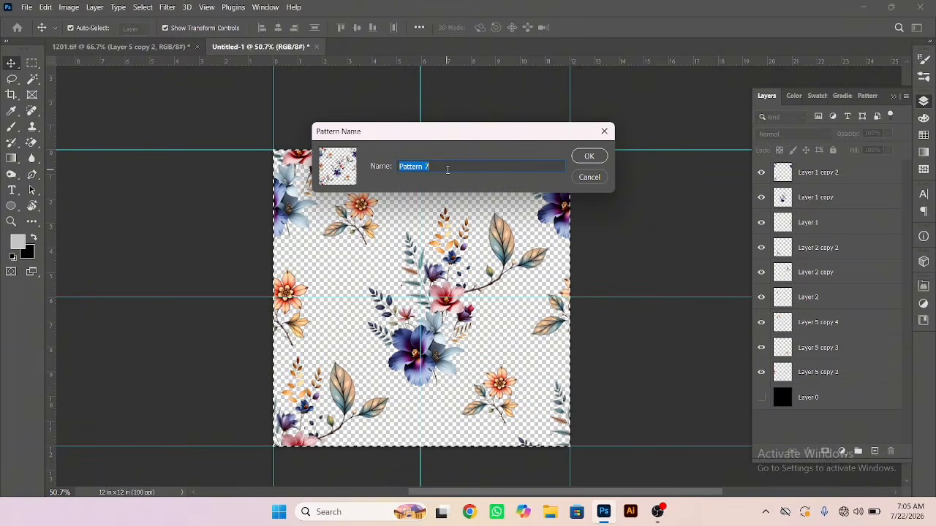
pyautogui.click(589, 156)
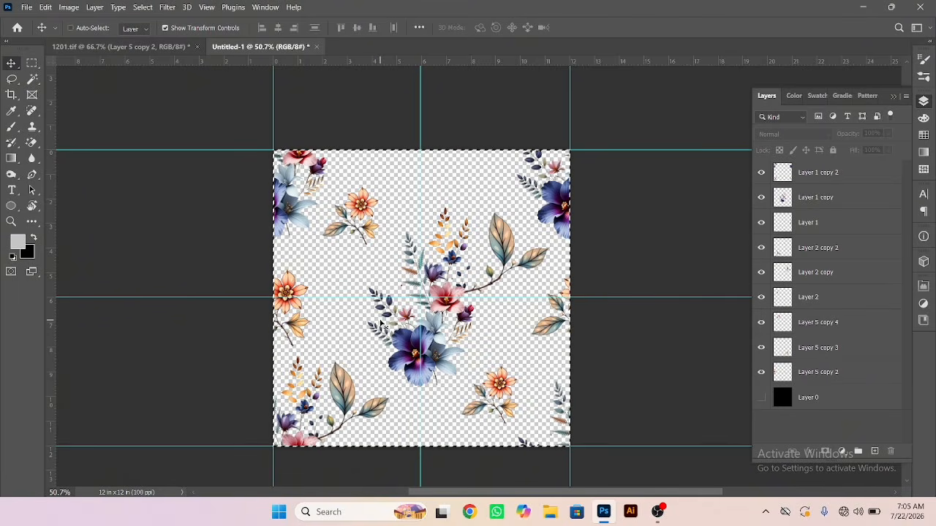
# - Create a new RGB document 40 inches wide and 36 inches high at 100 pixels/inch with a white background
pyautogui.hotkey('ctrl', 'n')
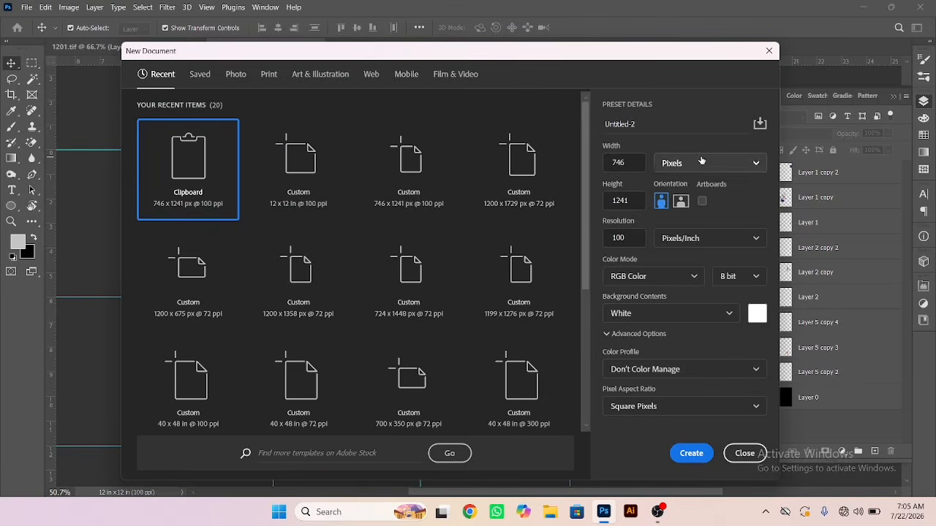
pyautogui.click(711, 164)
pyautogui.click(696, 208)
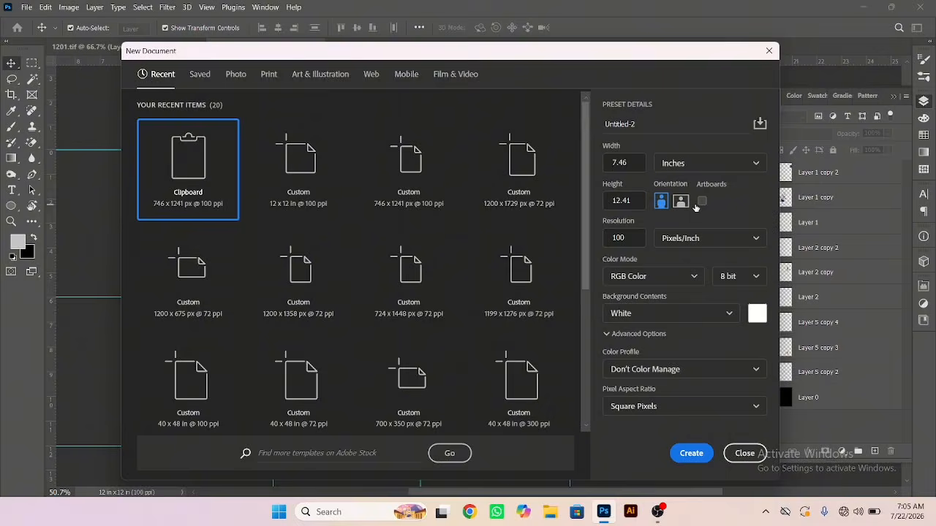
pyautogui.doubleClick(629, 163)
pyautogui.write('40')
pyautogui.press('Tab')
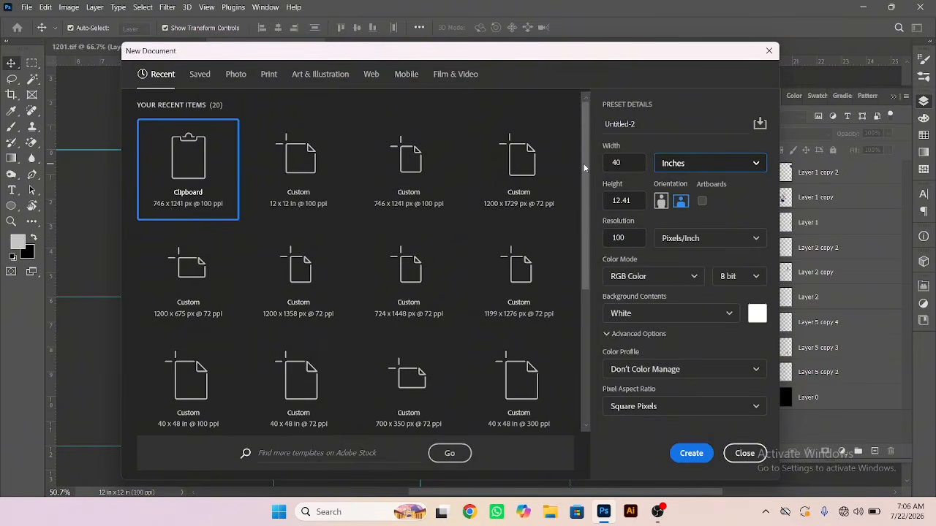
pyautogui.click(637, 201)
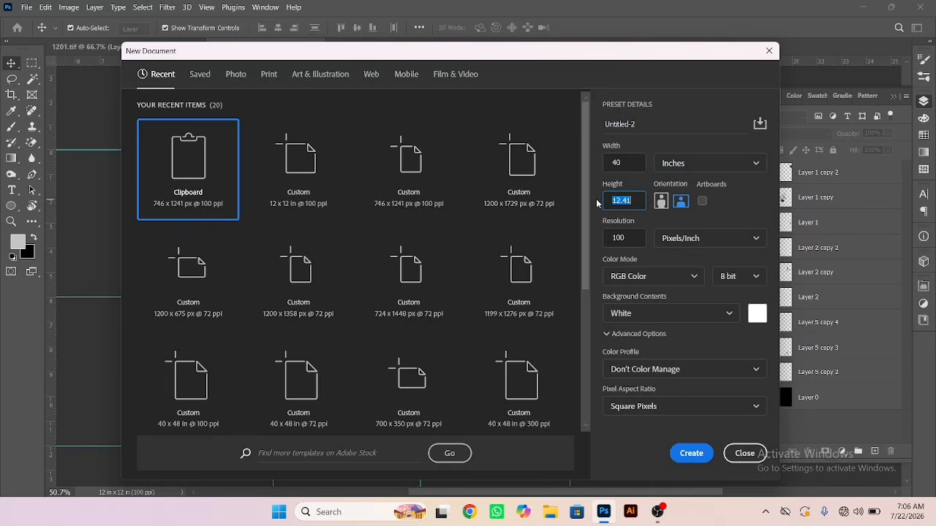
pyautogui.write('36')
pyautogui.click(691, 453)
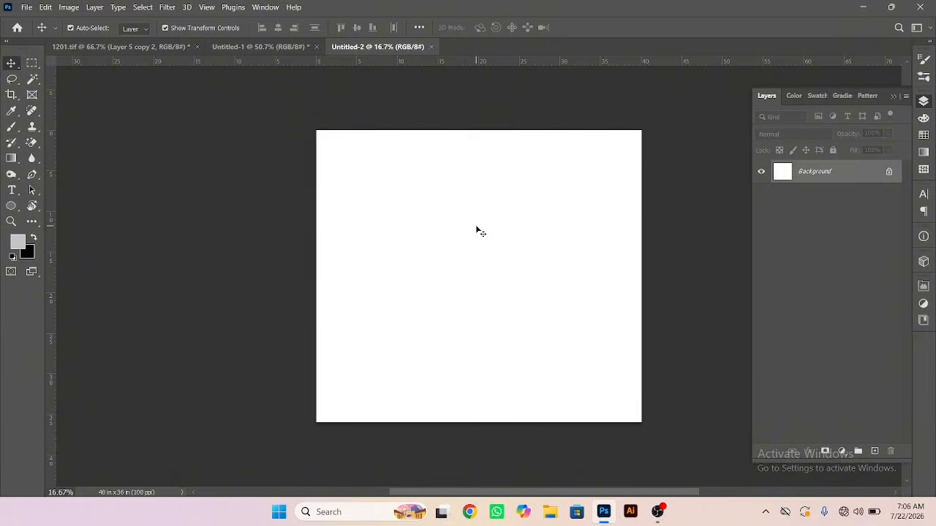
# - Add a pattern fill layer using the newly defined floral pattern at 100% scale and 0° angle
pyautogui.click(843, 452)
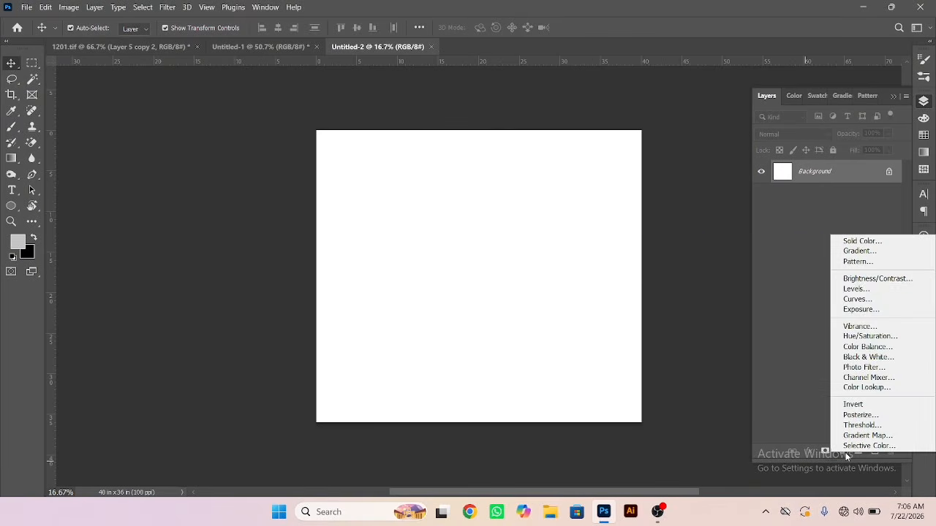
pyautogui.click(856, 264)
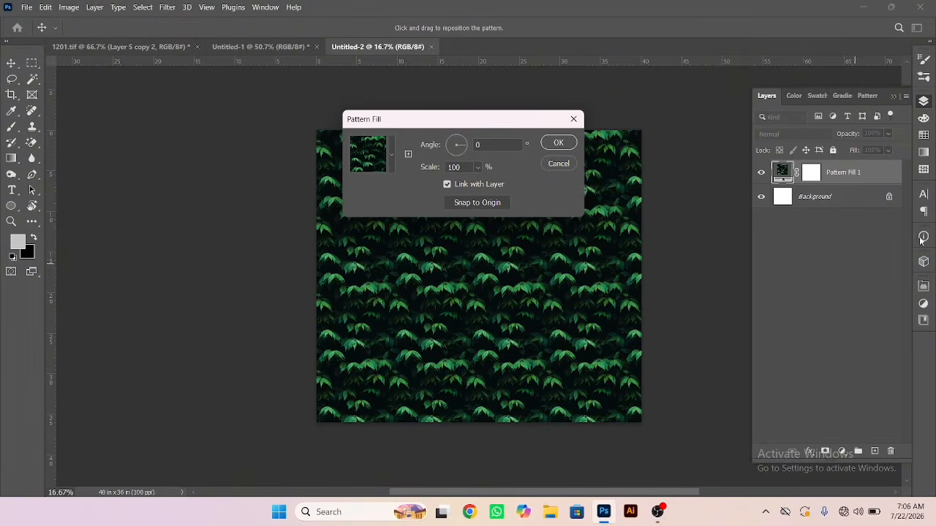
pyautogui.click(393, 147)
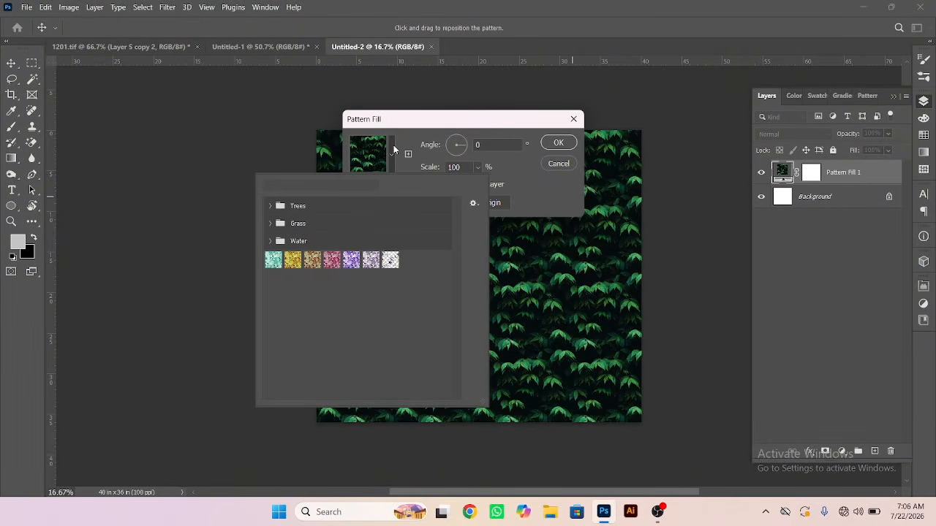
pyautogui.click(390, 260)
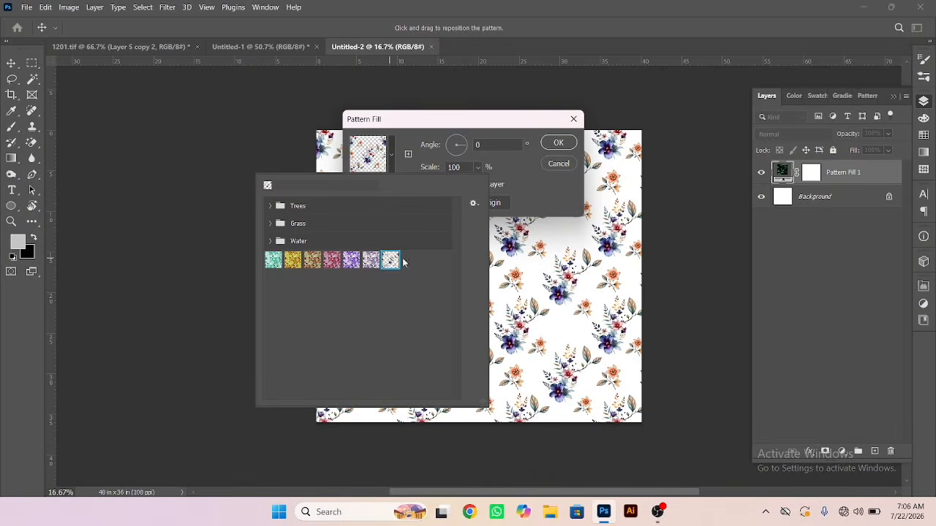
pyautogui.click(525, 200)
pyautogui.click(558, 142)
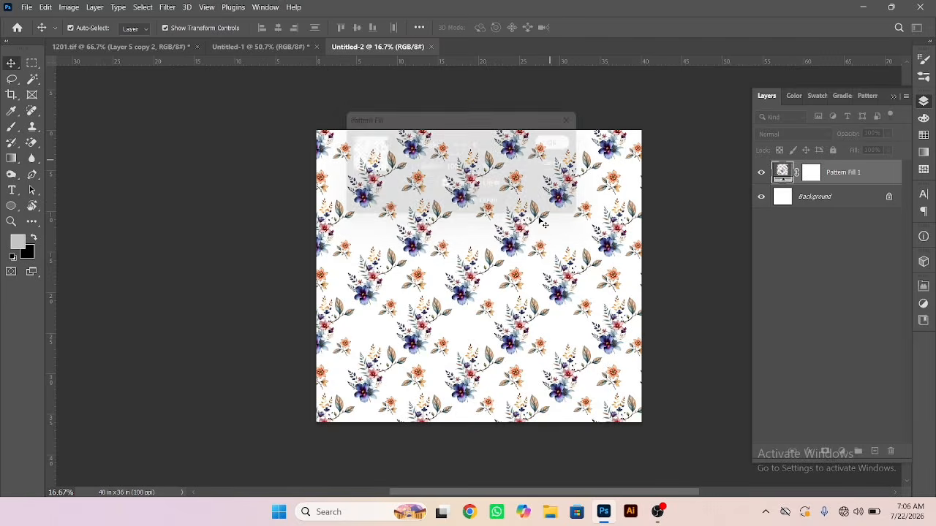
# - Examine the repeated bouquets and sprigs up close and across the whole canvas for visible seams
pyautogui.scroll(1, 598, 291)
pyautogui.moveTo(598, 291); pyautogui.dragTo(599, 290)
pyautogui.moveTo(418, 295); pyautogui.dragTo(500, 340)
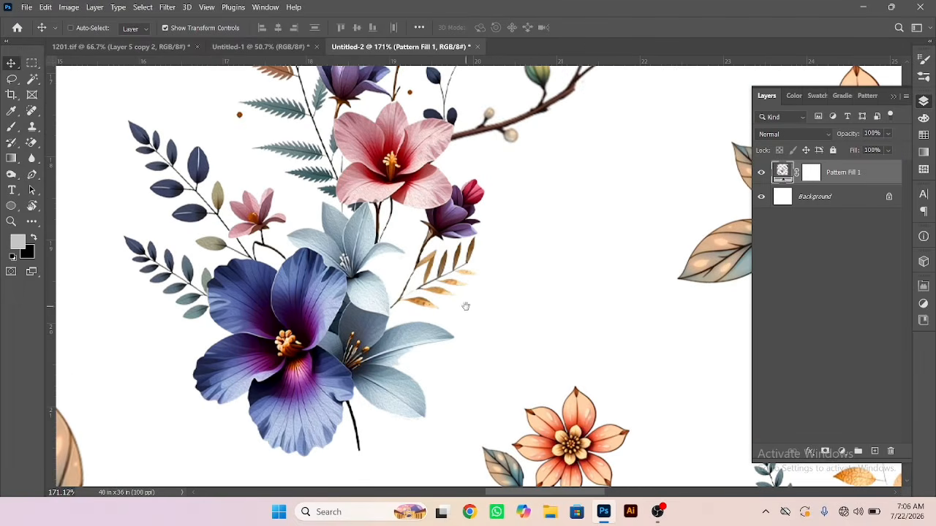
pyautogui.moveTo(462, 303); pyautogui.dragTo(585, 370)
pyautogui.moveTo(313, 208); pyautogui.dragTo(339, 220)
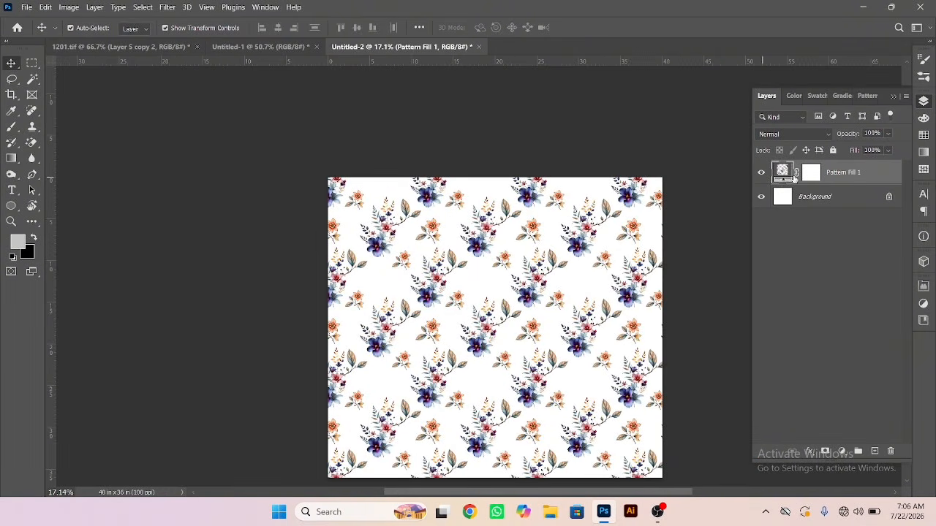
pyautogui.moveTo(574, 243); pyautogui.dragTo(473, 272)
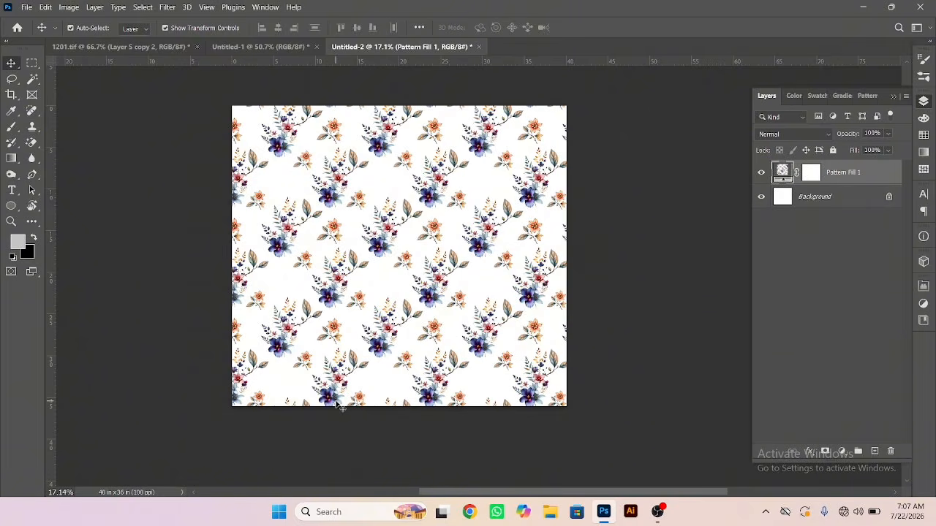
# - Use Pattern Preview to check the repeat beyond the 40 x 36 inch canvas, with and without its outline, and turn the preview off
pyautogui.click(207, 8)
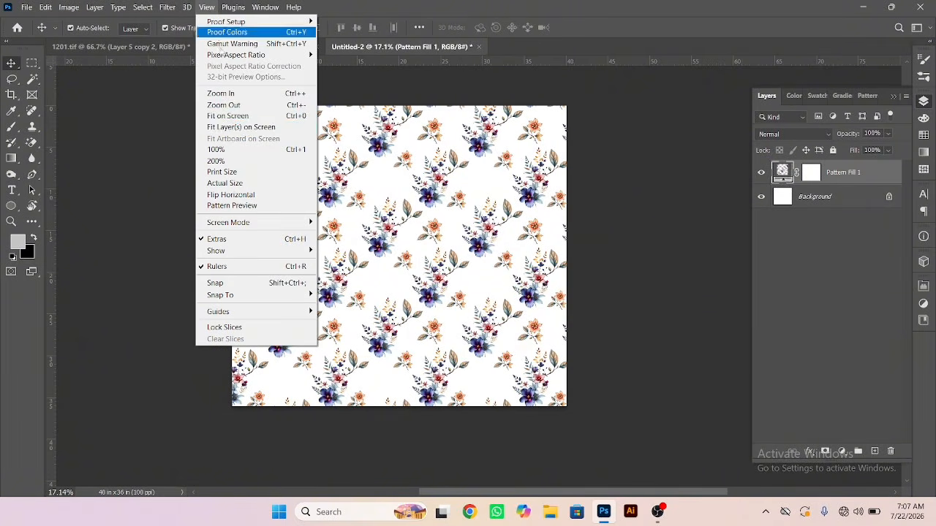
pyautogui.click(232, 207)
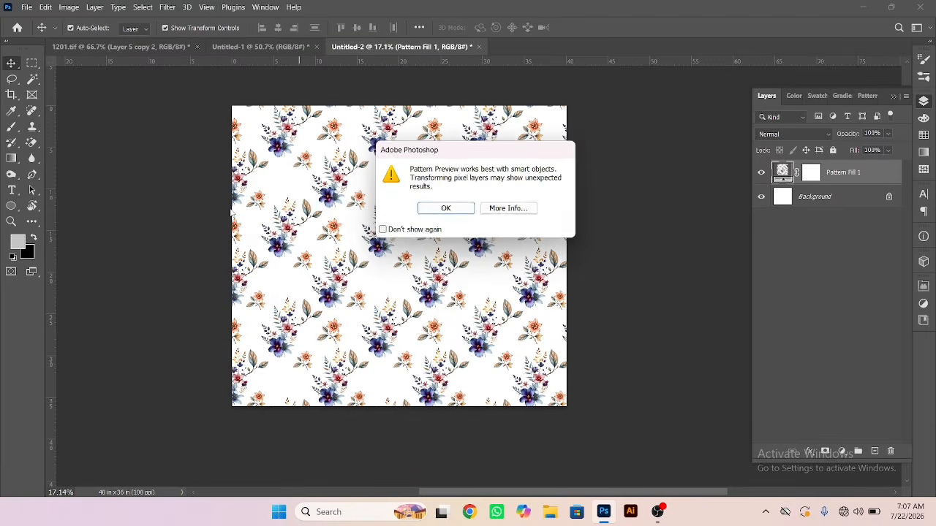
pyautogui.click(445, 210)
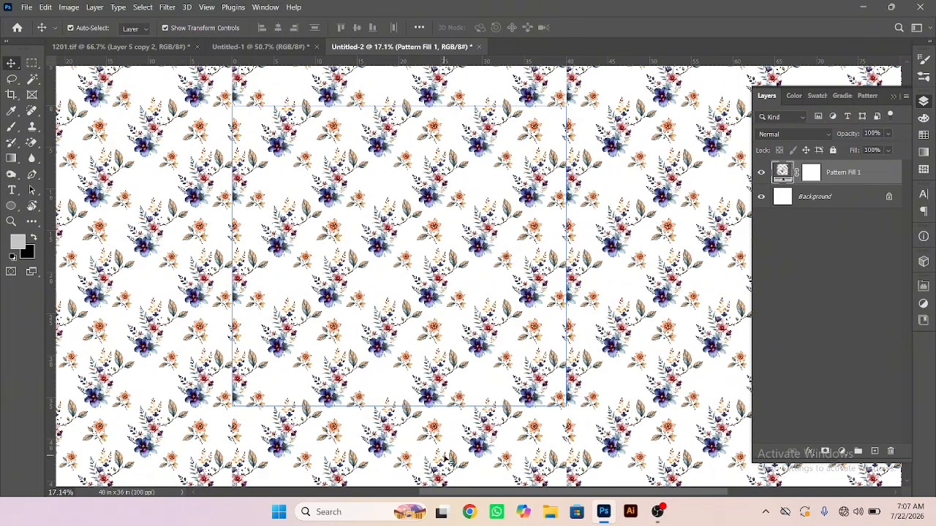
pyautogui.hotkey('ctrl', 'h')
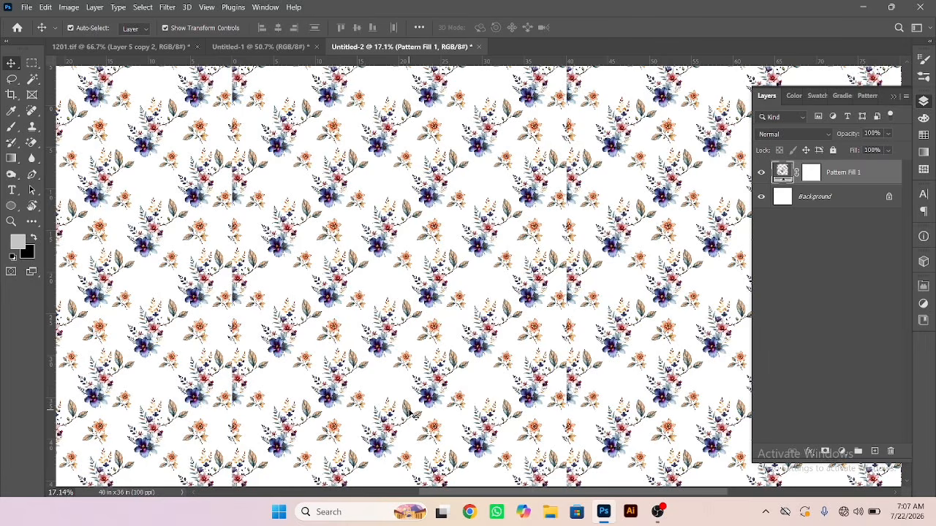
pyautogui.hotkey('ctrl', 'h')
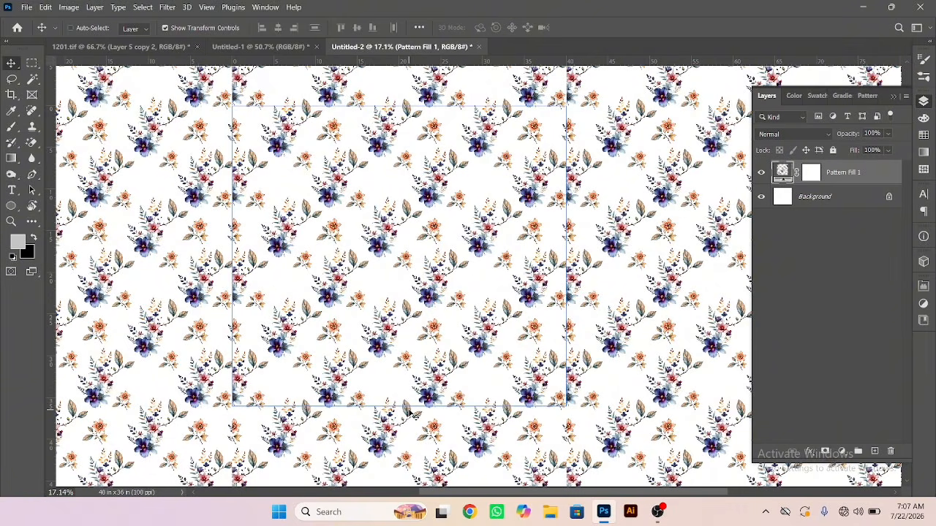
pyautogui.hotkey('ctrl', 'shift', 'p')
pyautogui.press('ctrl')
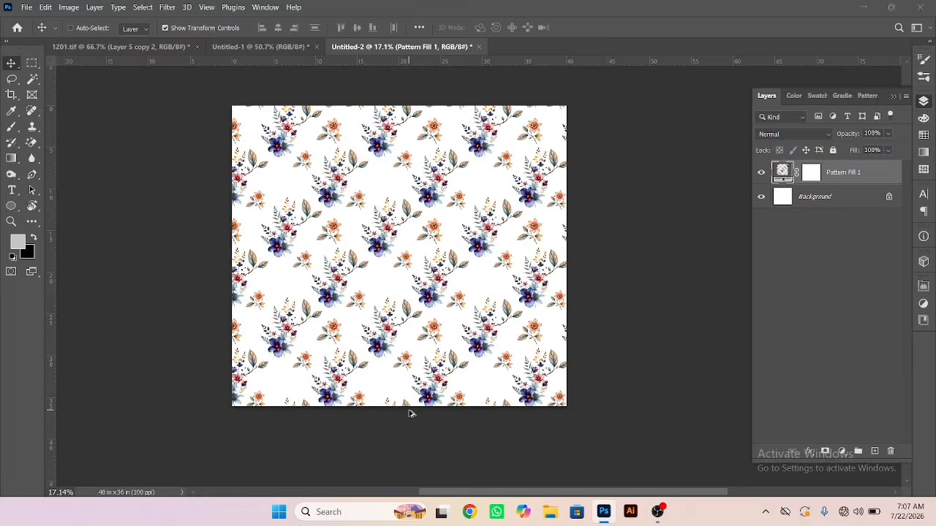
# - Resize the image to a width of 36 inches, keeping the 36-inch height and 100 pixels/inch resolution
pyautogui.hotkey('ctrl', 'alt', 'i')
pyautogui.write('3')
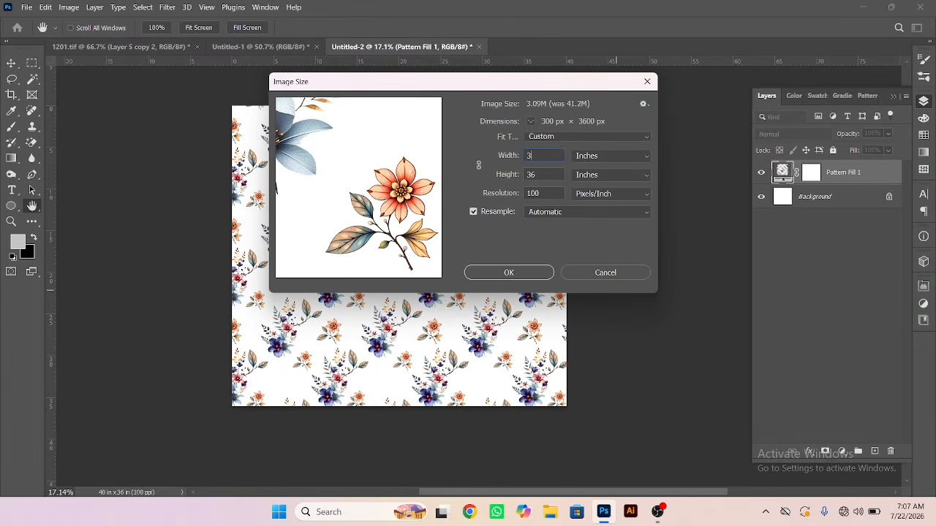
pyautogui.write('6')
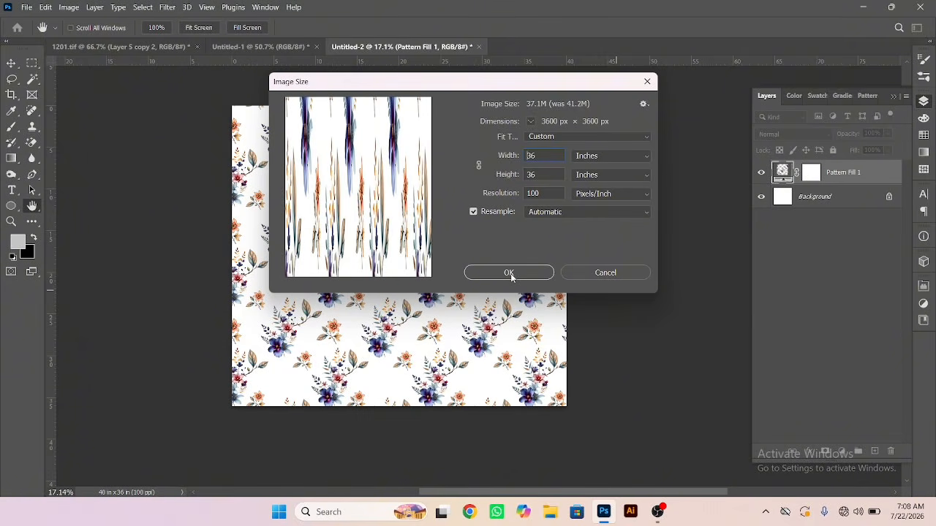
pyautogui.click(469, 268)
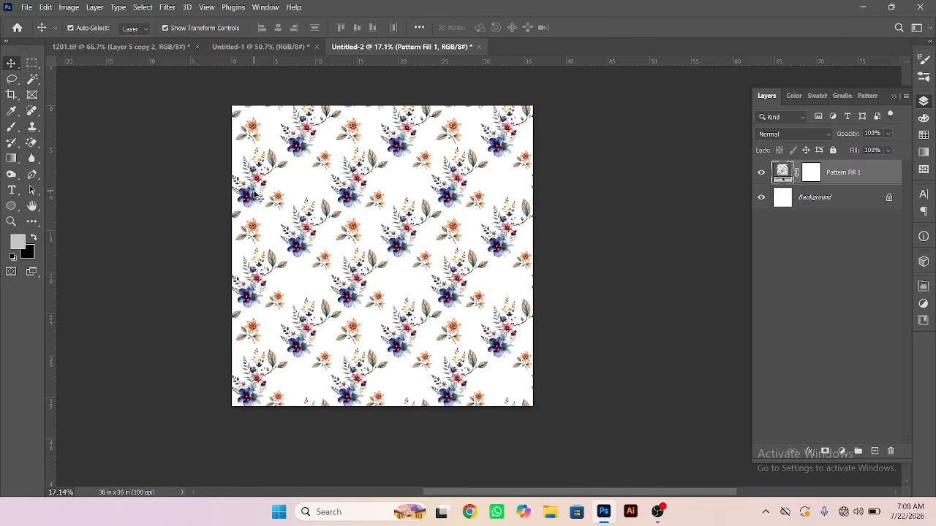
# - Use Pattern Preview to check the floral repeat beyond the 36 x 36 inch canvas at several magnifications, and turn the preview off
pyautogui.click(206, 6)
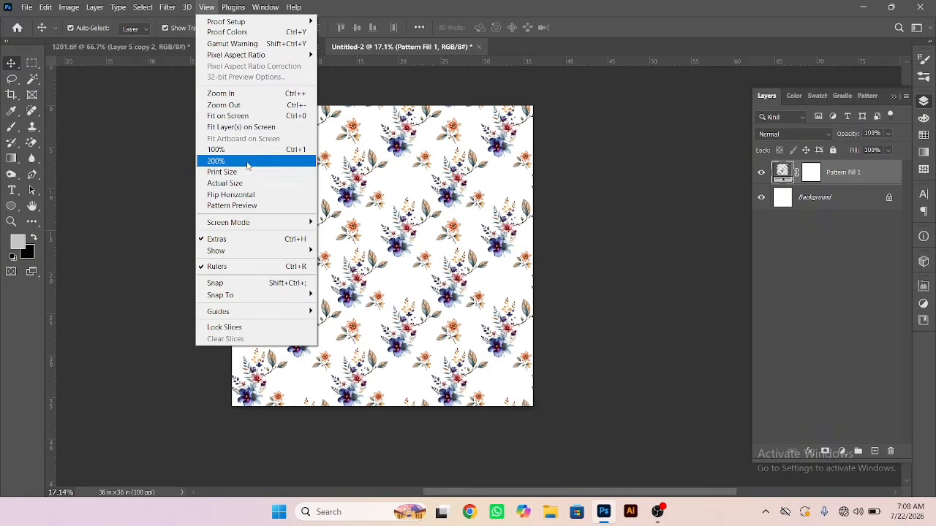
pyautogui.click(245, 205)
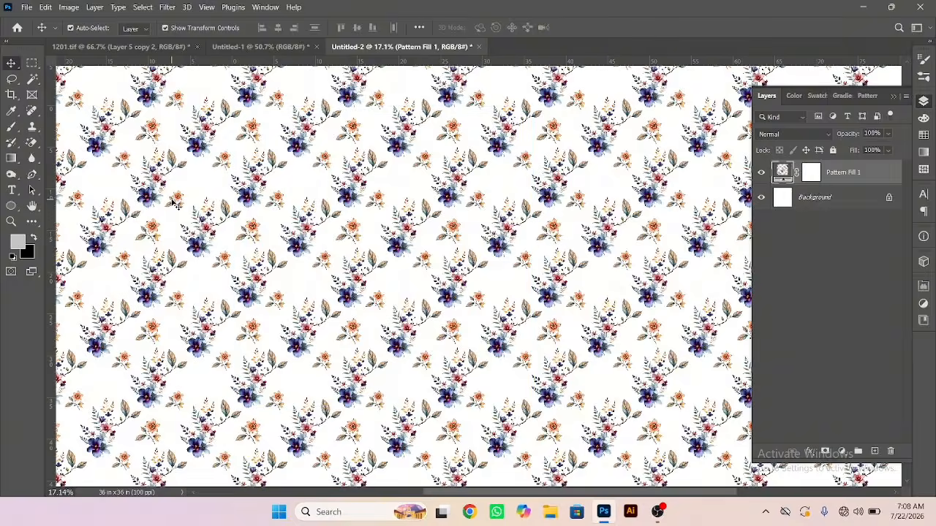
pyautogui.press('Tab')
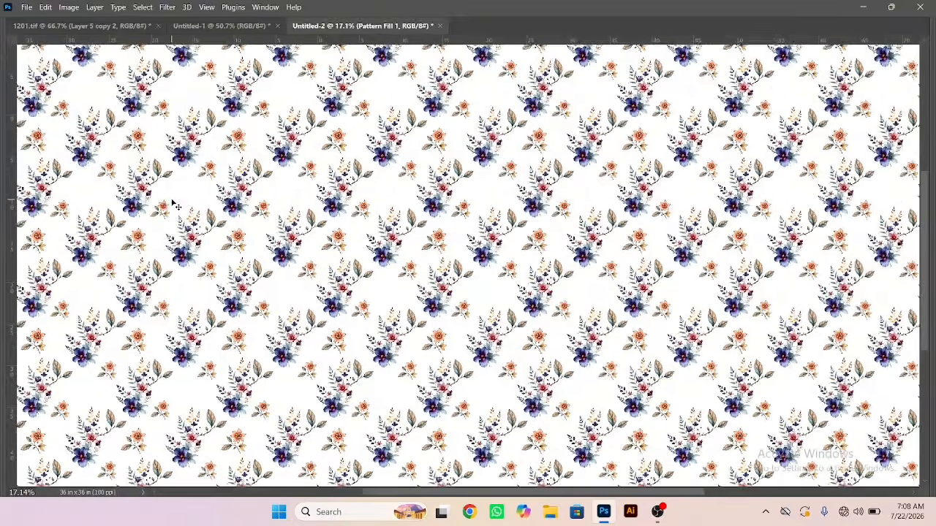
pyautogui.scroll(-3, 174, 206)
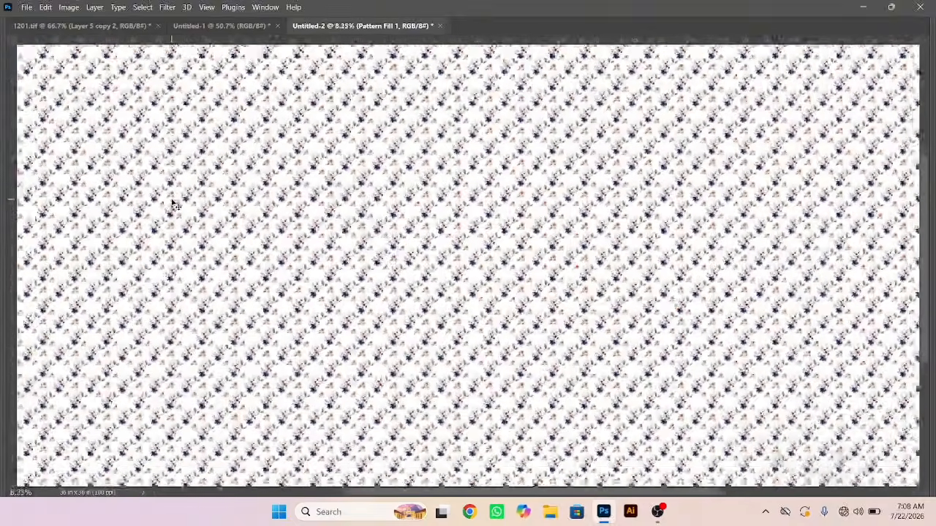
pyautogui.scroll(-5, 174, 205)
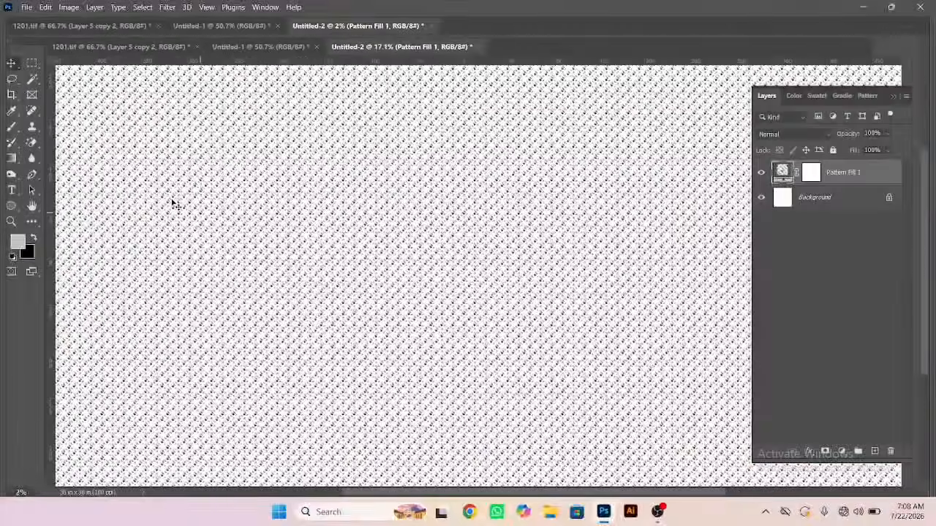
pyautogui.press('capslock')
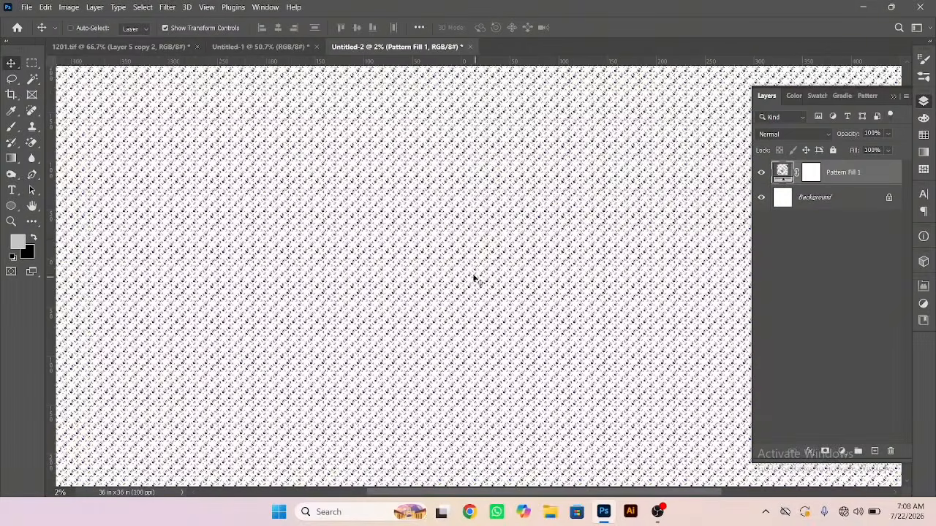
pyautogui.scroll(10, 473, 279)
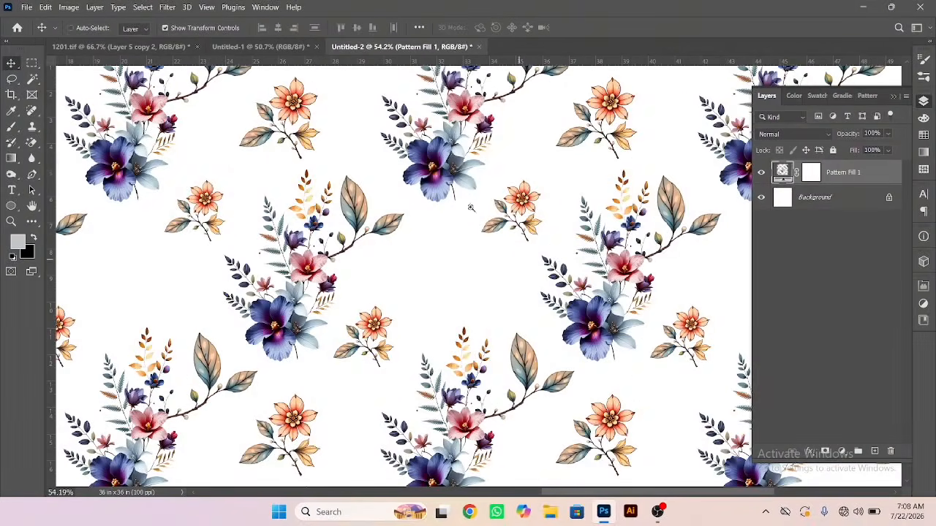
pyautogui.scroll(2, 468, 211)
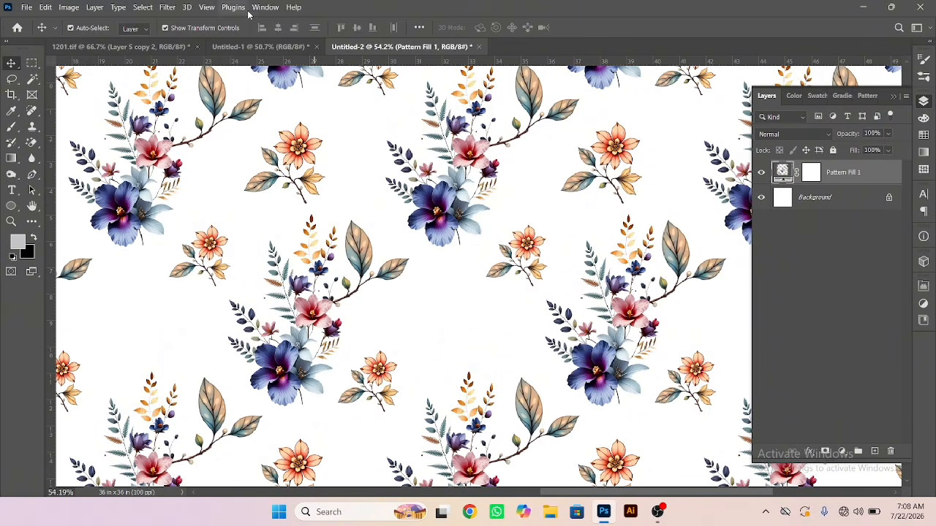
pyautogui.click(207, 7)
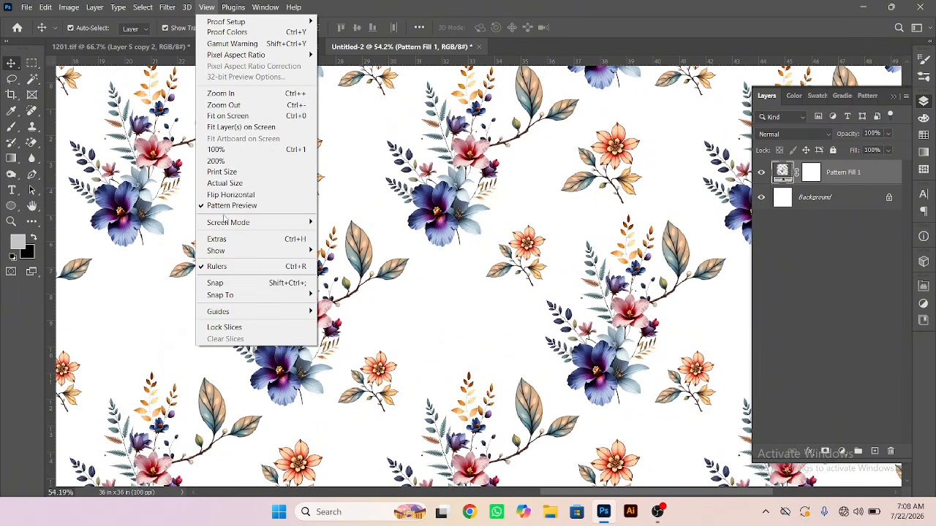
pyautogui.click(221, 211)
pyautogui.scroll(-2, 358, 249)
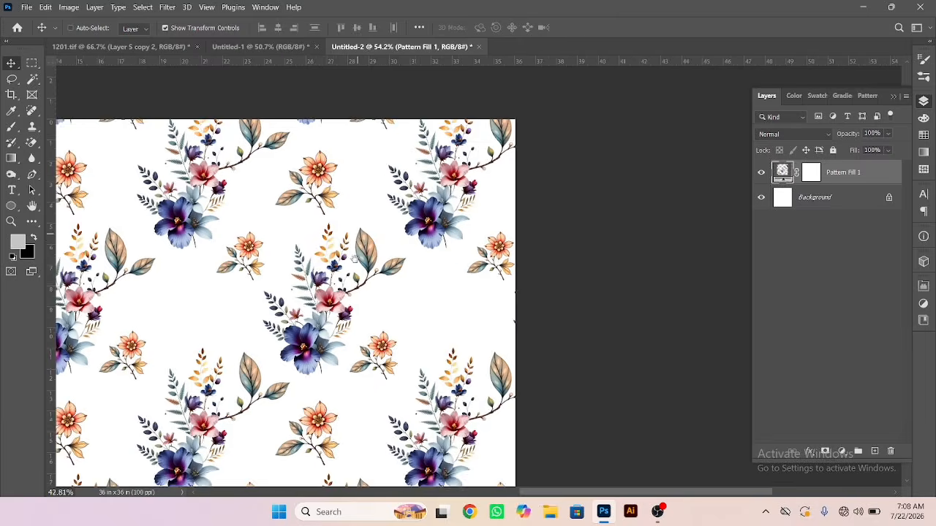
pyautogui.scroll(-5, 508, 185)
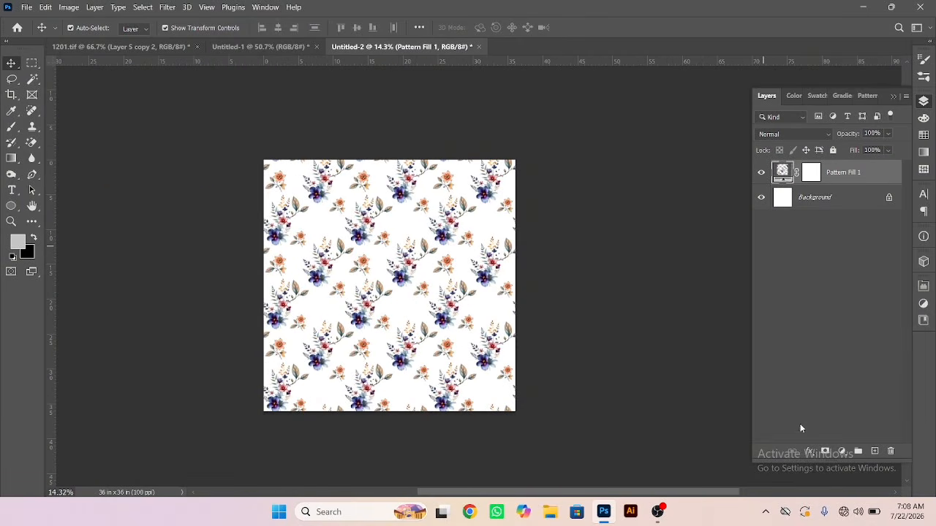
# - Add a solid color fill layer in pink f9b5ce between the background and the pattern fill
pyautogui.click(810, 201)
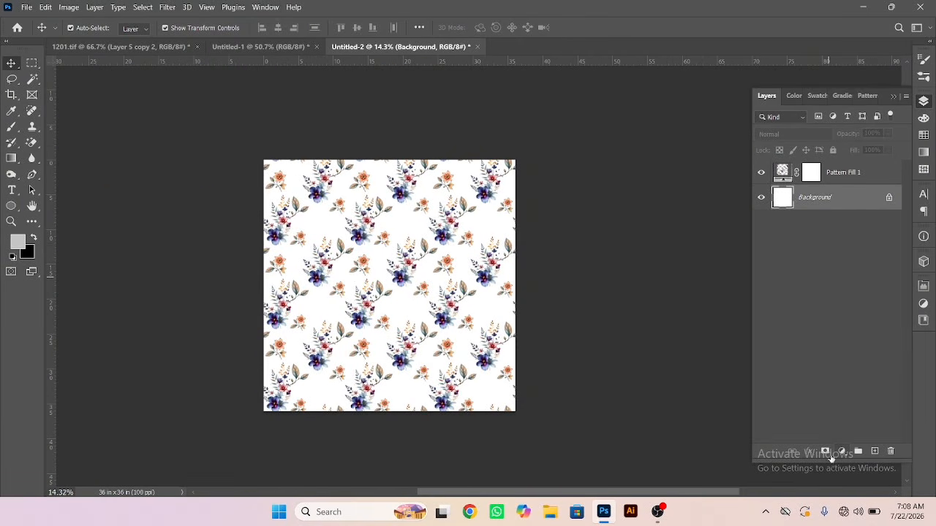
pyautogui.click(842, 452)
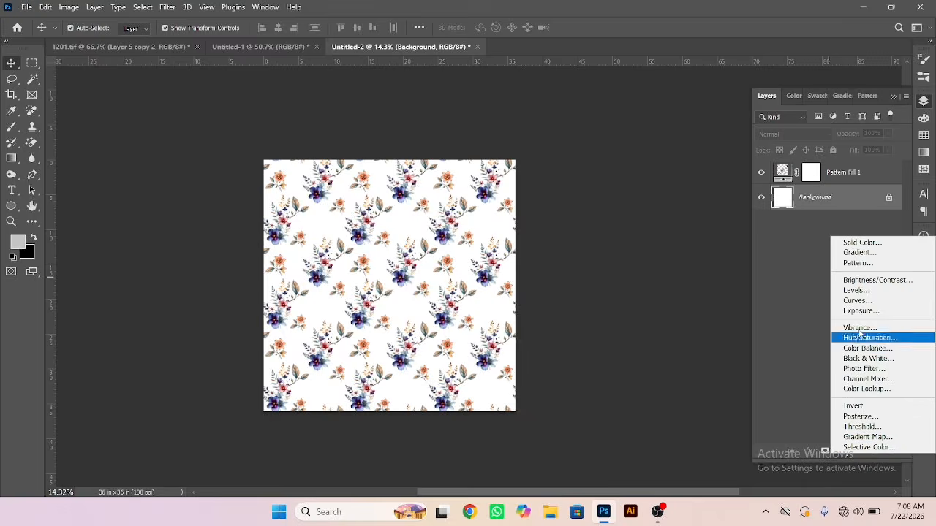
pyautogui.click(862, 243)
pyautogui.click(534, 218)
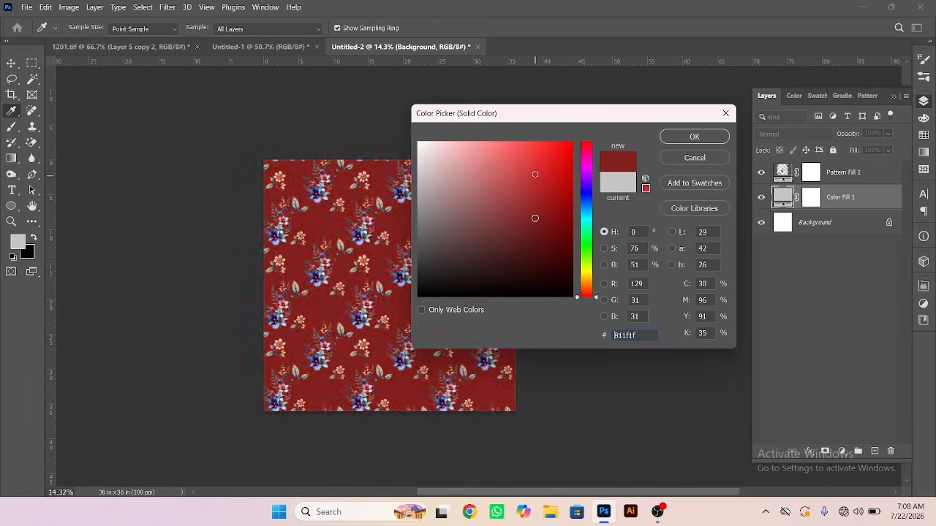
pyautogui.moveTo(535, 175)
pyautogui.mouseDown()
pyautogui.moveTo(560, 183)
pyautogui.moveTo(548, 196)
pyautogui.moveTo(547, 271)
pyautogui.moveTo(530, 281)
pyautogui.mouseUp()
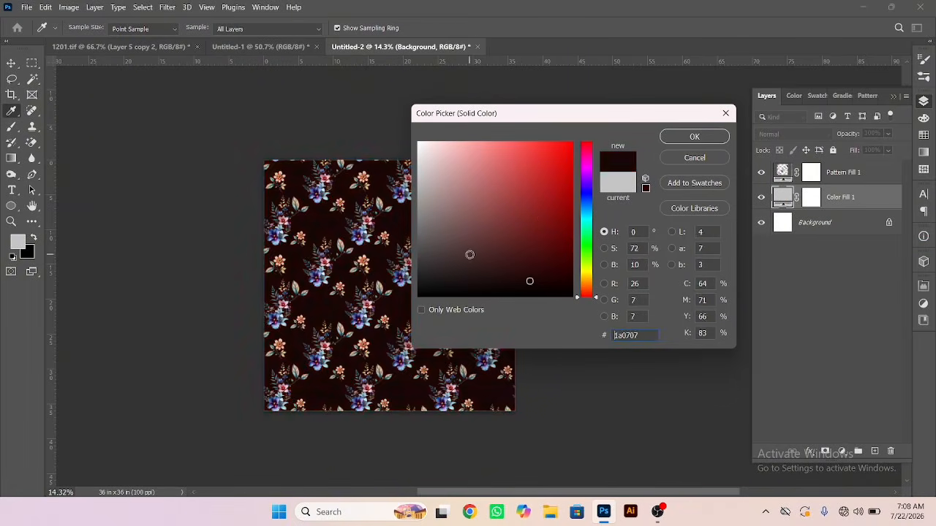
pyautogui.moveTo(469, 254)
pyautogui.mouseDown()
pyautogui.moveTo(462, 182)
pyautogui.moveTo(474, 151)
pyautogui.moveTo(461, 145)
pyautogui.mouseUp()
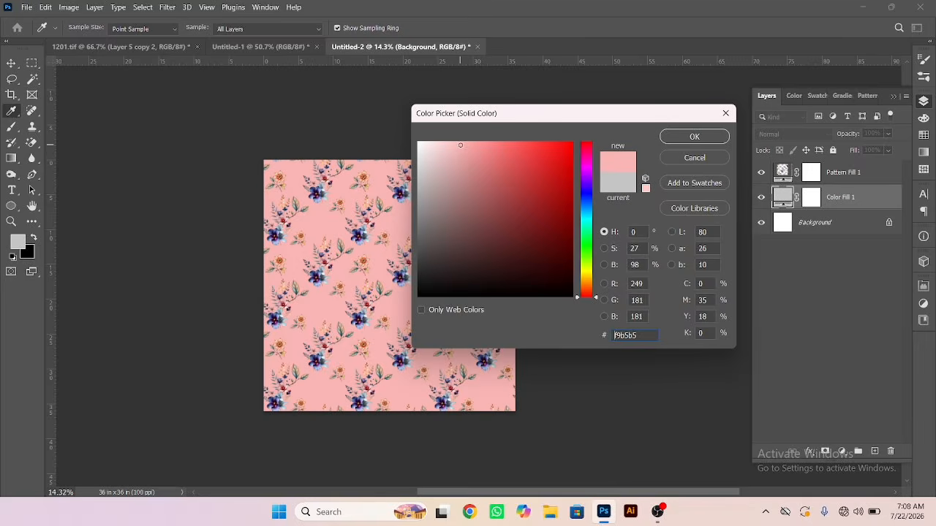
pyautogui.moveTo(586, 267); pyautogui.dragTo(587, 152)
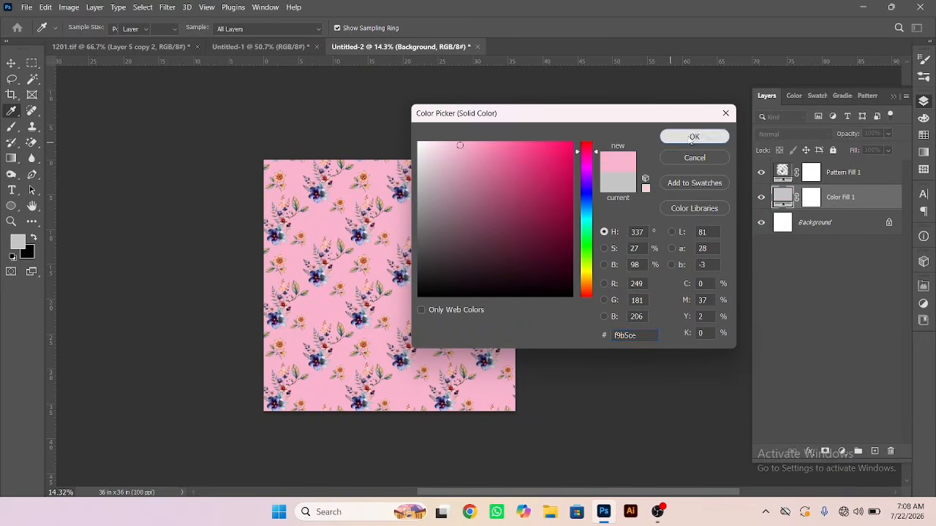
pyautogui.click(694, 137)
pyautogui.scroll(3, 372, 328)
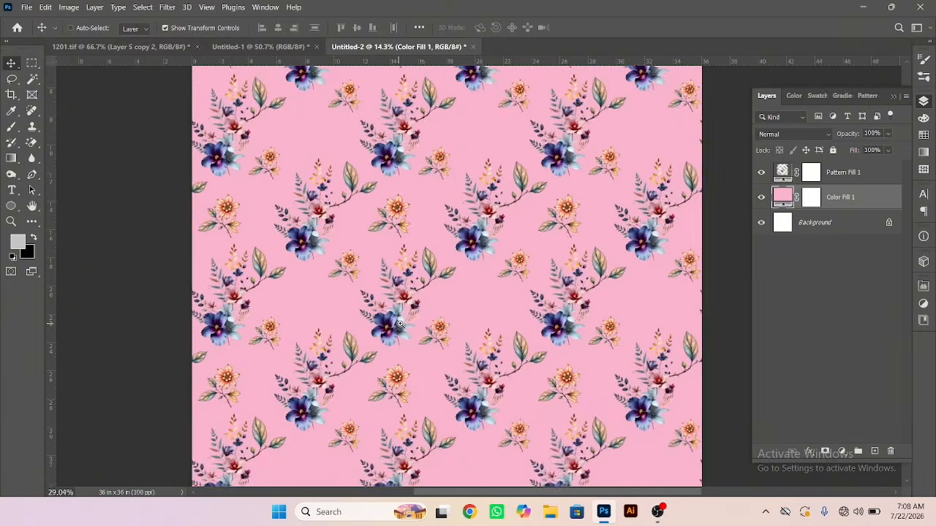
# - In the 12 x 12 inch tile document, shift the bouquet at the left edge slightly inward and deselect its layer
pyautogui.click(155, 46)
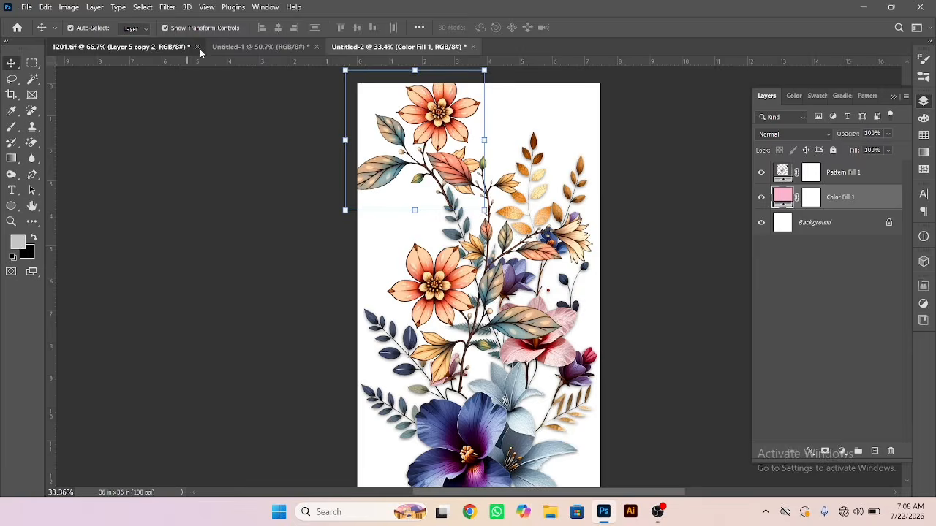
pyautogui.click(257, 46)
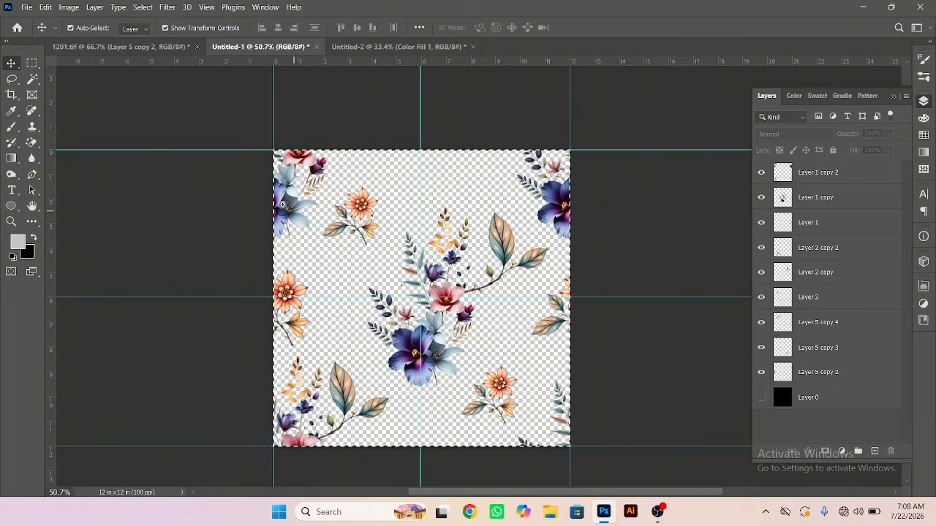
pyautogui.scroll(3, 306, 208)
pyautogui.scroll(1, 307, 208)
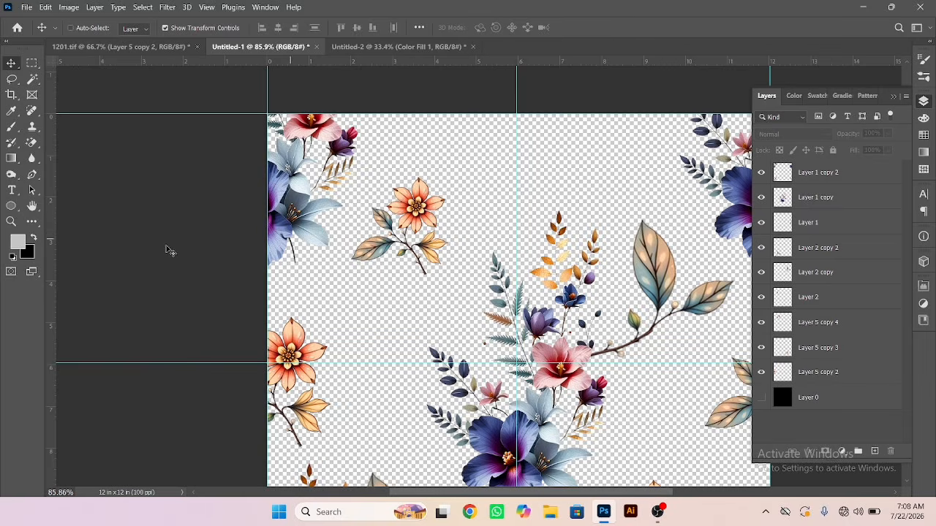
pyautogui.moveTo(275, 226); pyautogui.dragTo(257, 198)
pyautogui.click(234, 228)
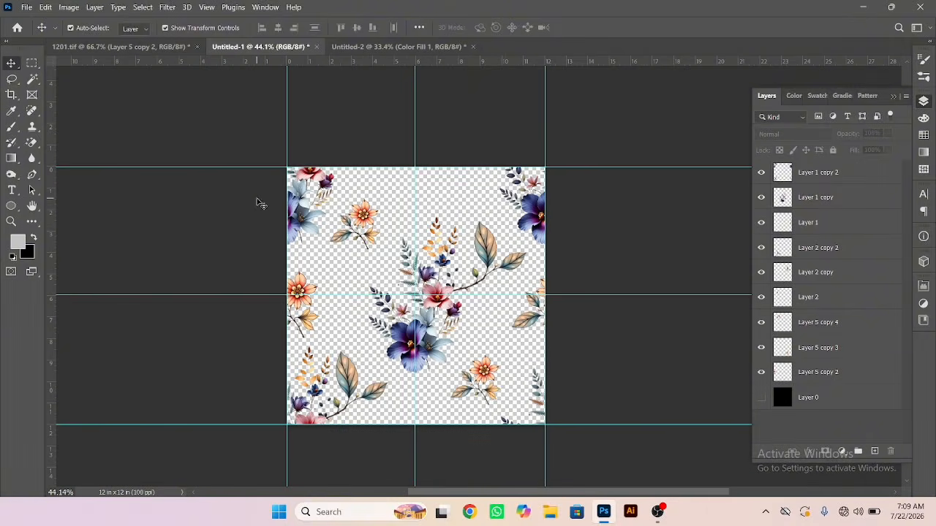
# - Define the altered floral tile as a pattern named Pattern 8
pyautogui.click(48, 7)
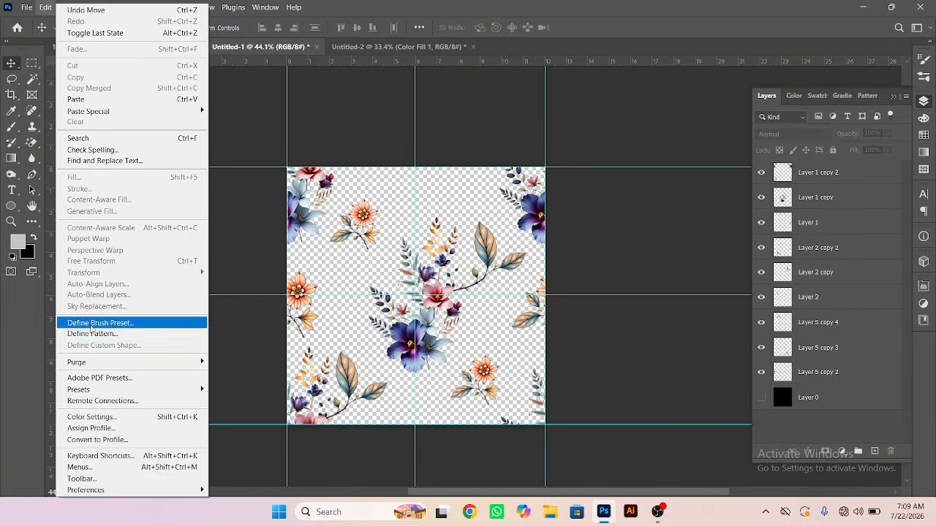
pyautogui.click(93, 334)
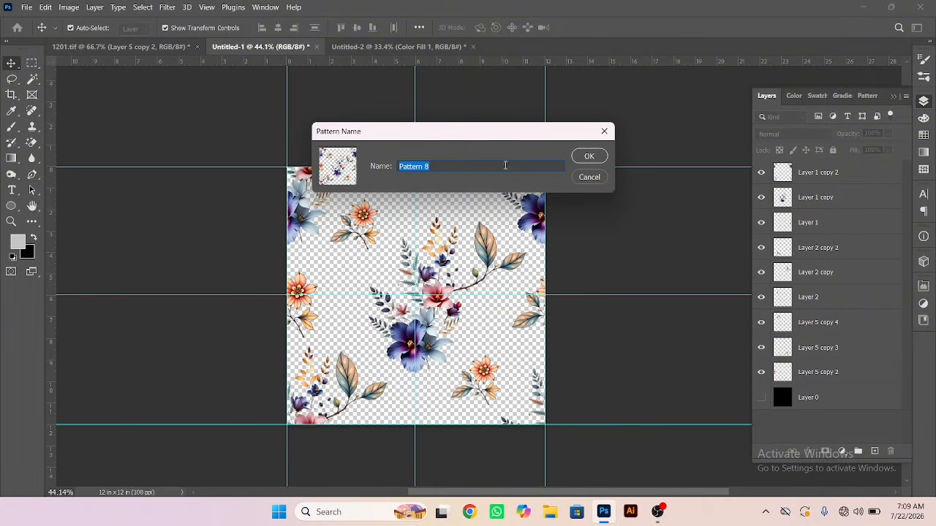
pyautogui.click(591, 157)
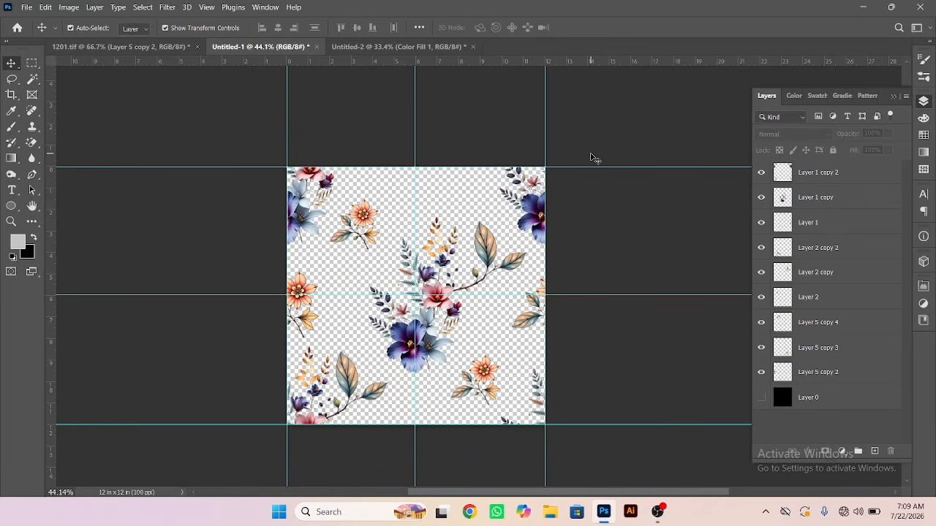
# - In the 36 x 36 inch document, delete the existing floral pattern fill layer
pyautogui.click(378, 46)
pyautogui.click(401, 139)
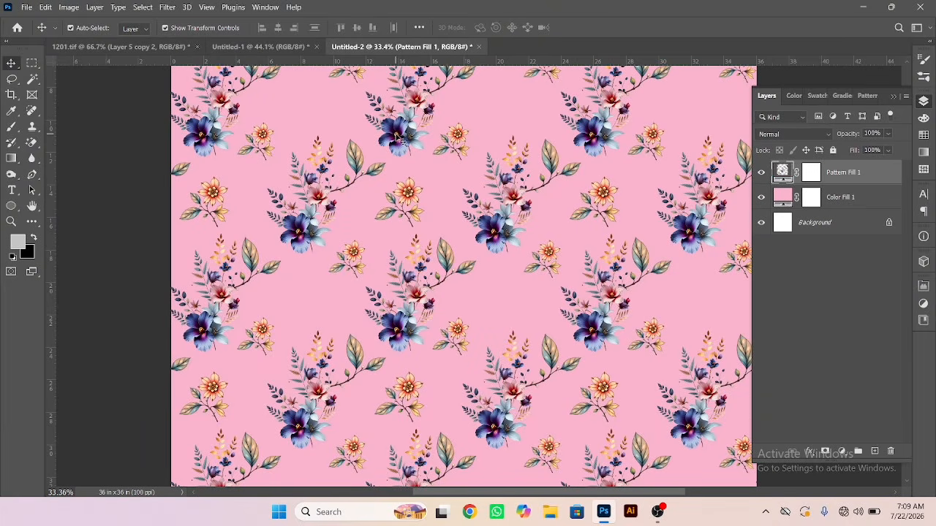
pyautogui.press('Delete')
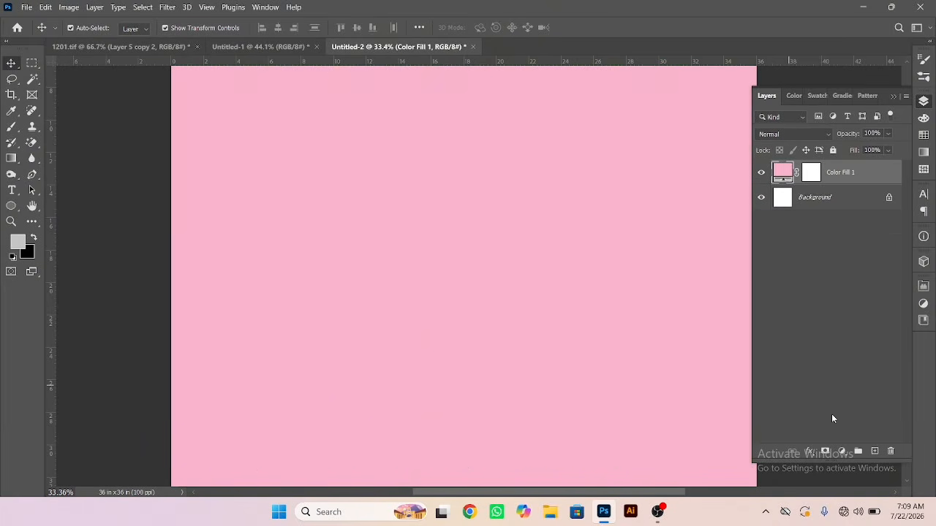
# - Add a pattern fill layer above the pink fill using the newly defined floral pattern at 100% scale and 0° angle
pyautogui.click(842, 451)
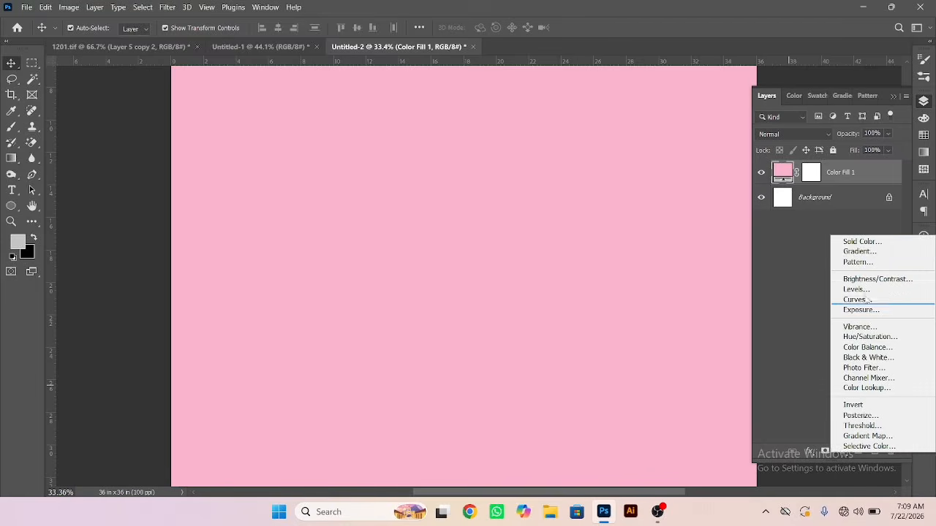
pyautogui.click(866, 261)
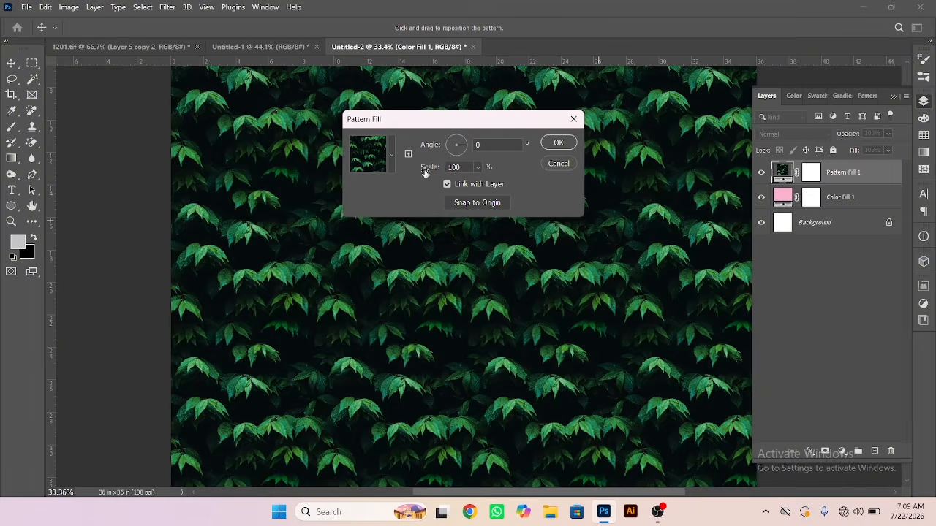
pyautogui.click(392, 153)
pyautogui.click(409, 261)
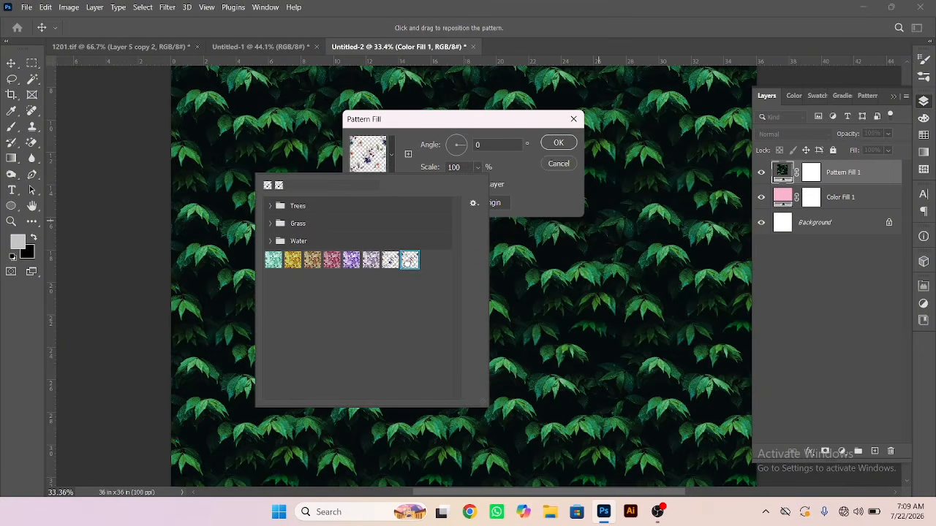
pyautogui.click(556, 145)
pyautogui.click(557, 143)
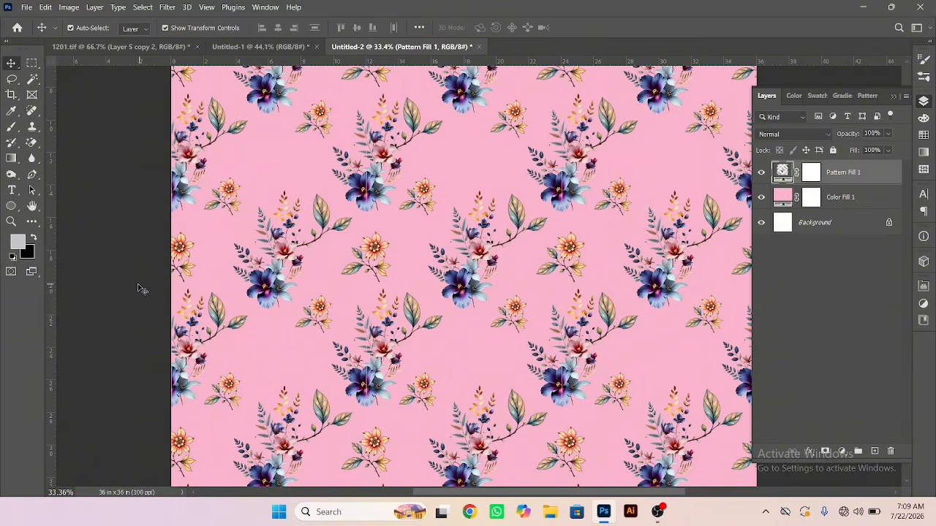
# - Examine the split purple flower and other tile joins up close and across the pink canvas for visible seams
pyautogui.moveTo(380, 185); pyautogui.dragTo(480, 241)
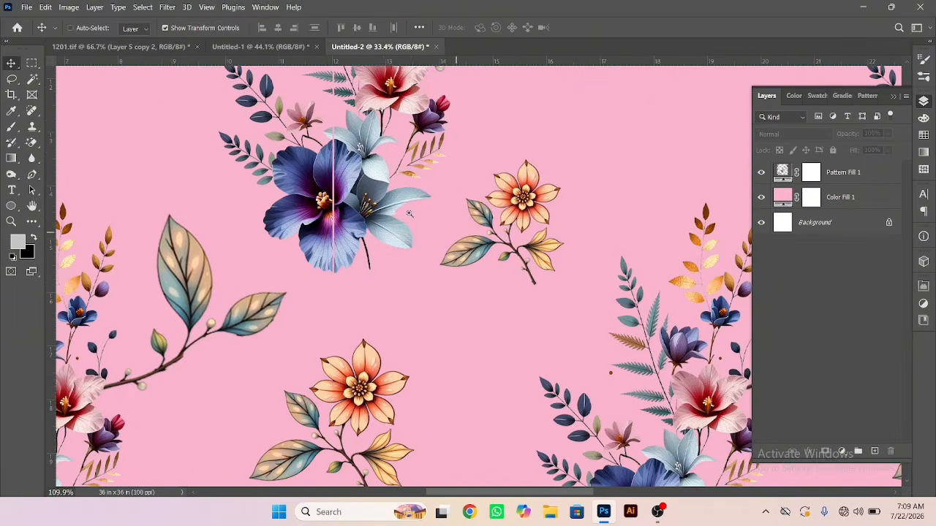
pyautogui.moveTo(337, 194); pyautogui.dragTo(382, 221)
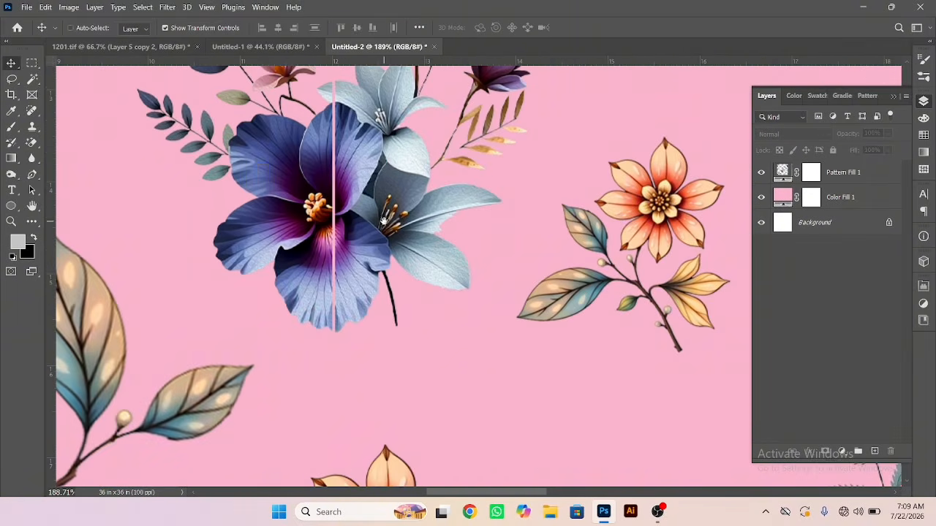
pyautogui.press('Tab')
pyautogui.moveTo(803, 226); pyautogui.dragTo(26, 234)
pyautogui.moveTo(896, 219); pyautogui.dragTo(366, 216)
pyautogui.moveTo(365, 218); pyautogui.dragTo(524, 183)
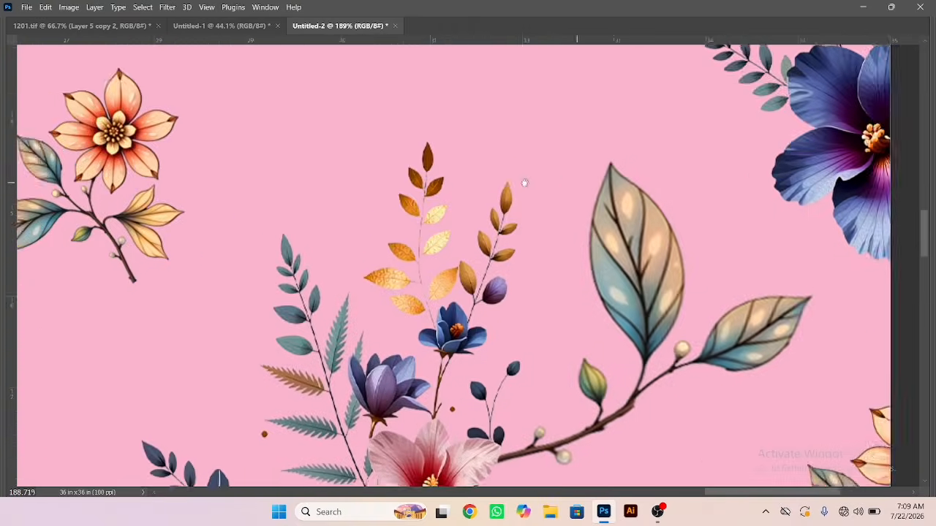
pyautogui.keyDown('ctrl'); pyautogui.moveTo(350, 213); pyautogui.dragTo(288, 191); pyautogui.keyUp('ctrl')
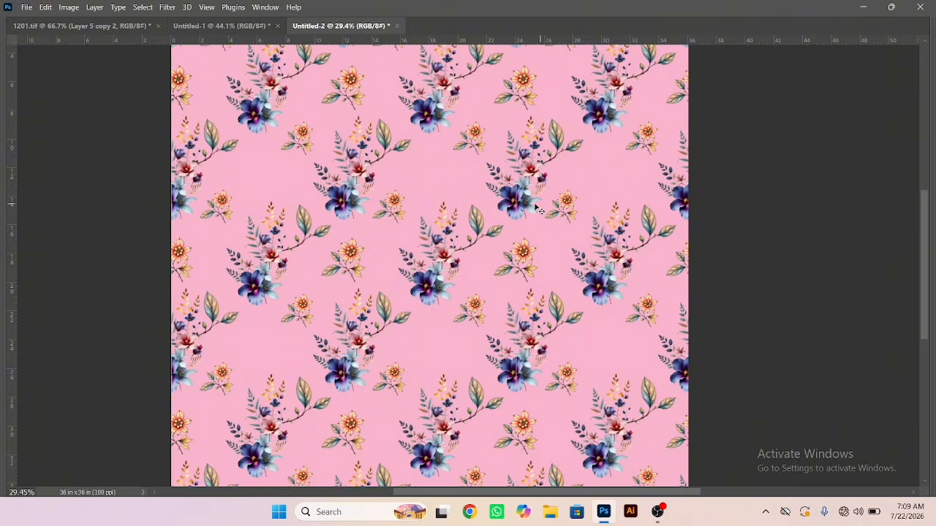
# - Shift the floral pattern fill about 1 inch to the right over the pink background
pyautogui.moveTo(518, 207); pyautogui.dragTo(535, 205)
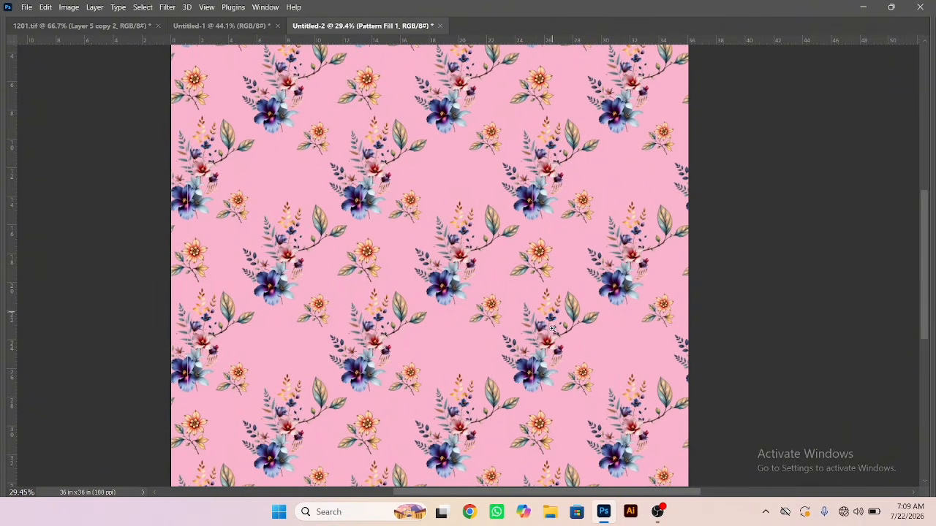
pyautogui.moveTo(534, 395); pyautogui.dragTo(526, 181)
pyautogui.moveTo(522, 133); pyautogui.dragTo(544, 194)
pyautogui.moveTo(341, 180); pyautogui.dragTo(425, 209)
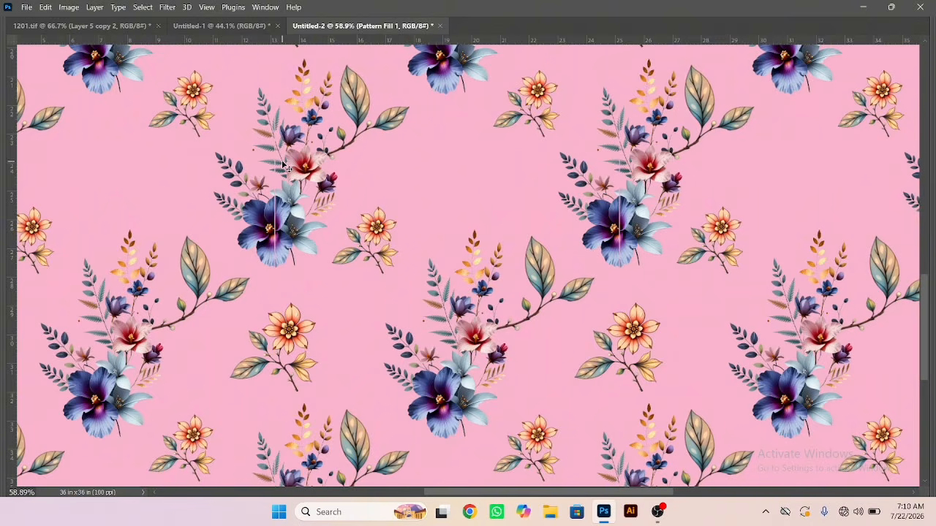
# - Bring back the hidden panels and examine the purple flower joins up close and along the canvas's left edge
pyautogui.press('Tab')
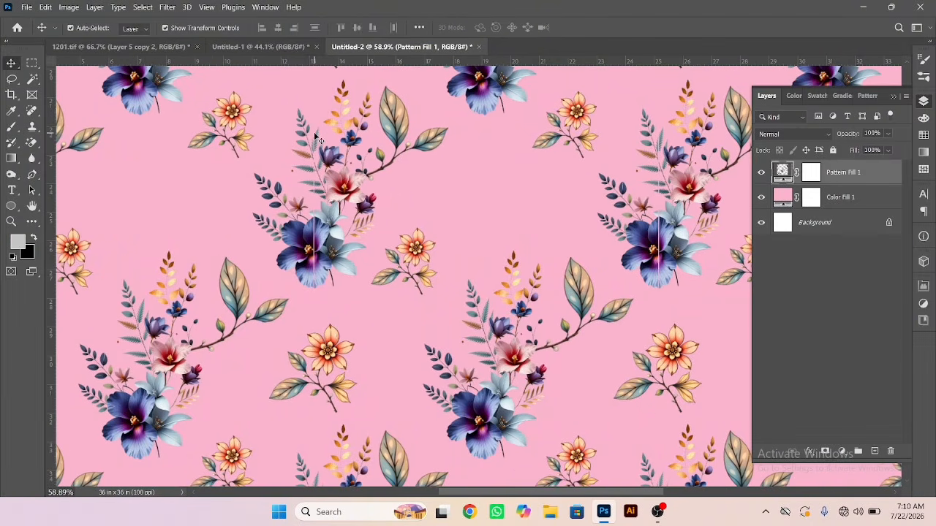
pyautogui.scroll(5, 325, 271)
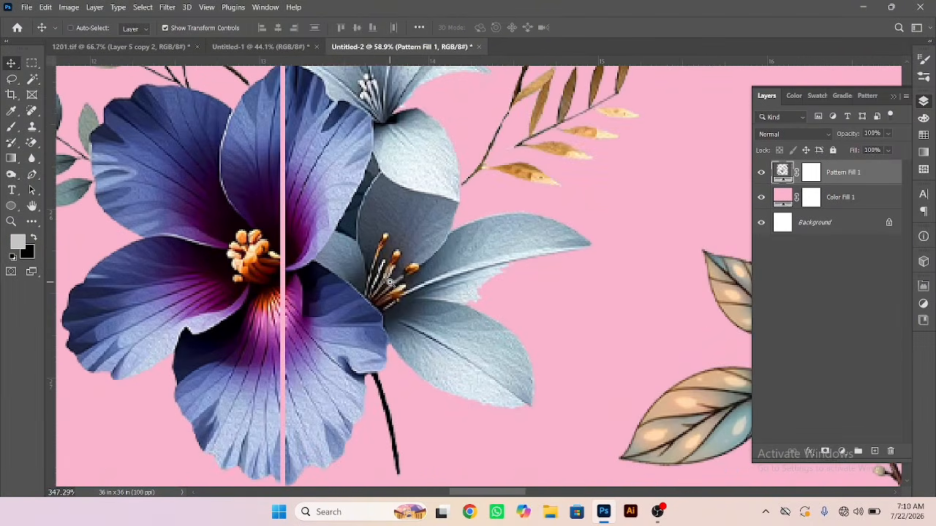
pyautogui.scroll(-3, 351, 269)
pyautogui.scroll(-1, 352, 270)
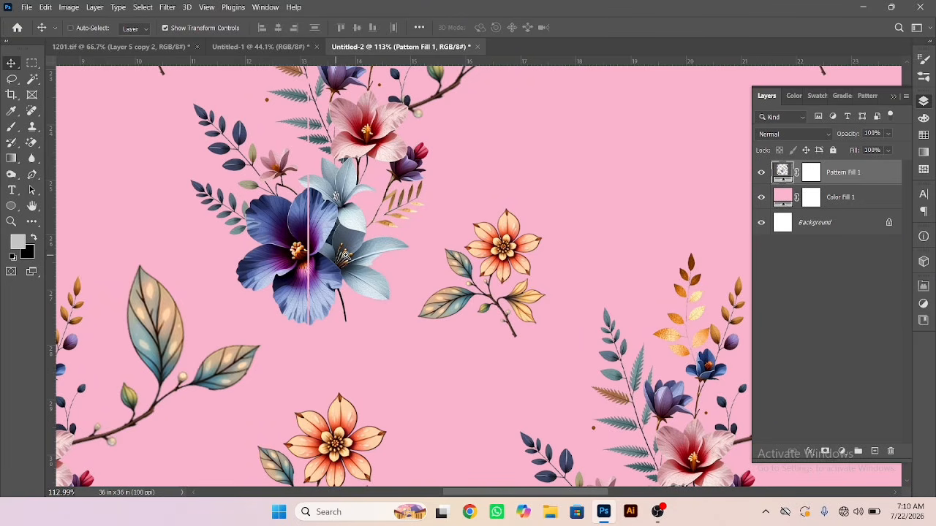
pyautogui.scroll(-5, 351, 254)
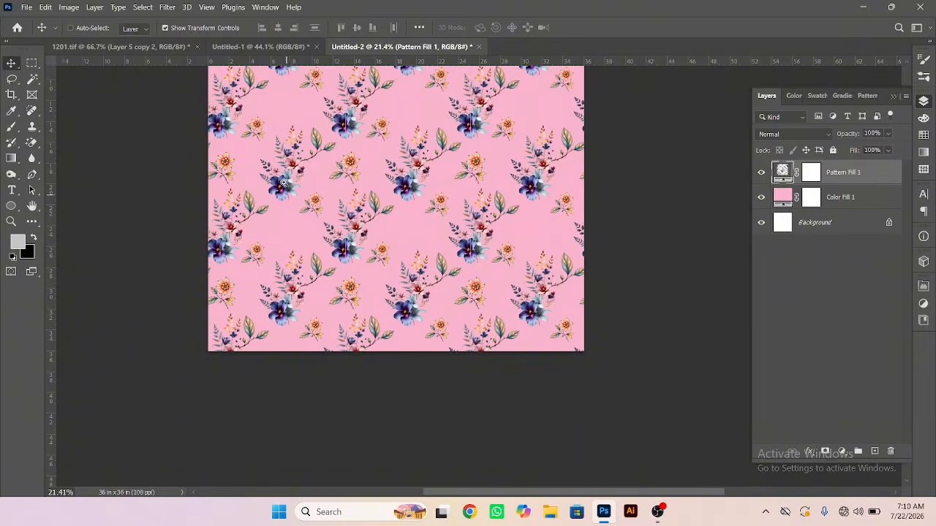
pyautogui.scroll(5, 292, 167)
pyautogui.moveTo(209, 74); pyautogui.dragTo(369, 284)
pyautogui.moveTo(232, 137); pyautogui.dragTo(359, 278)
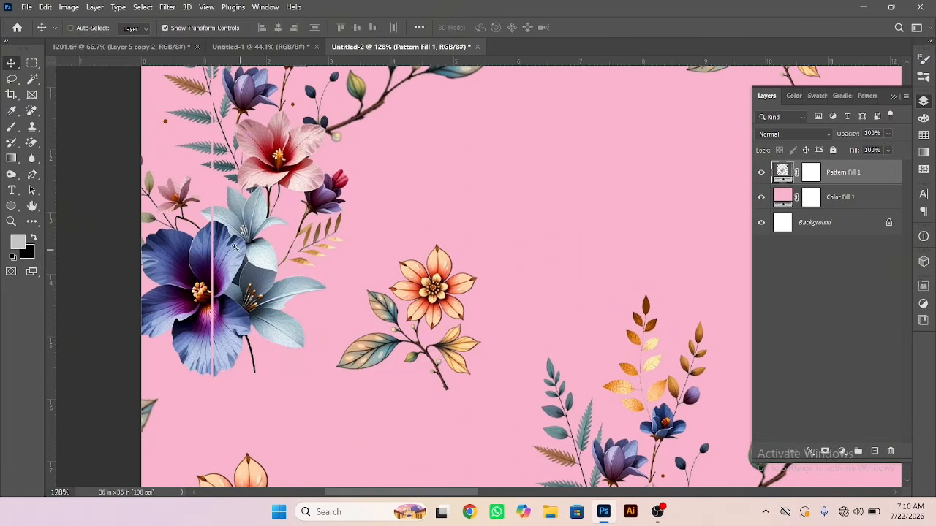
pyautogui.moveTo(211, 244); pyautogui.dragTo(226, 175)
pyautogui.moveTo(359, 225); pyautogui.dragTo(379, 232)
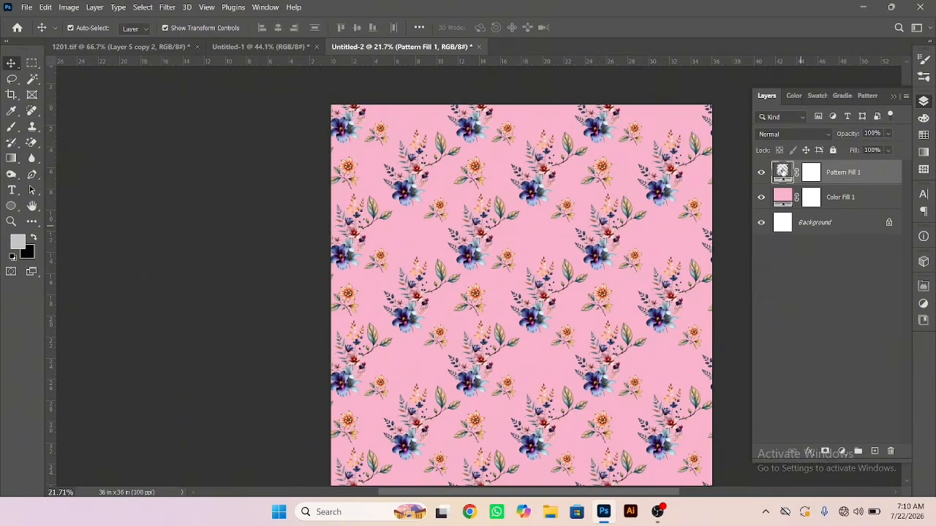
# - Set the floral pattern fill's scale to 200%
pyautogui.doubleClick(782, 172)
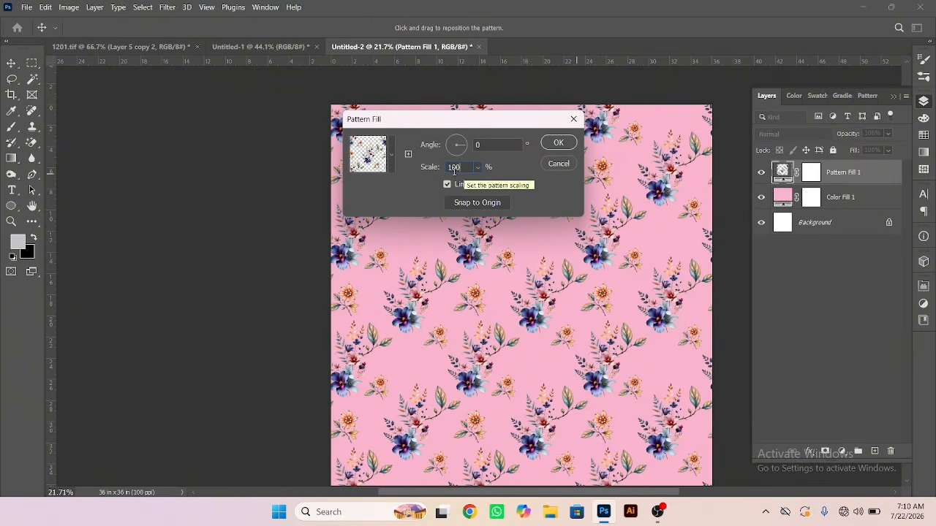
pyautogui.moveTo(463, 170); pyautogui.dragTo(432, 175)
pyautogui.write('200')
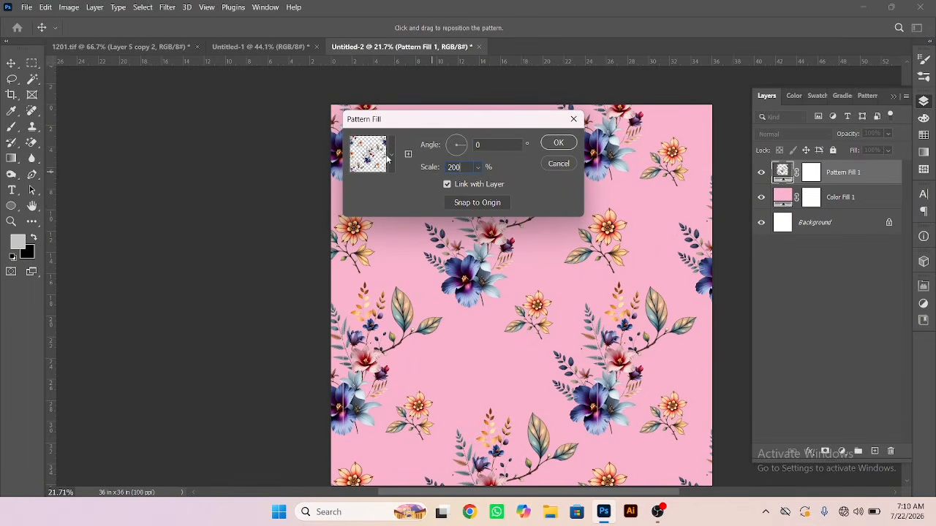
pyautogui.click(560, 143)
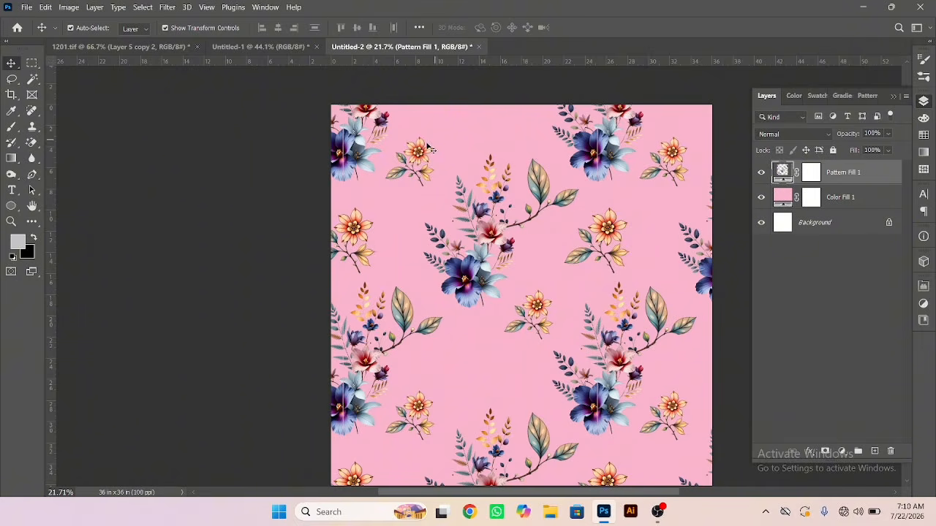
# - Turn on Pattern Preview and inspect how the canvas repeats beyond its edges
pyautogui.click(207, 7)
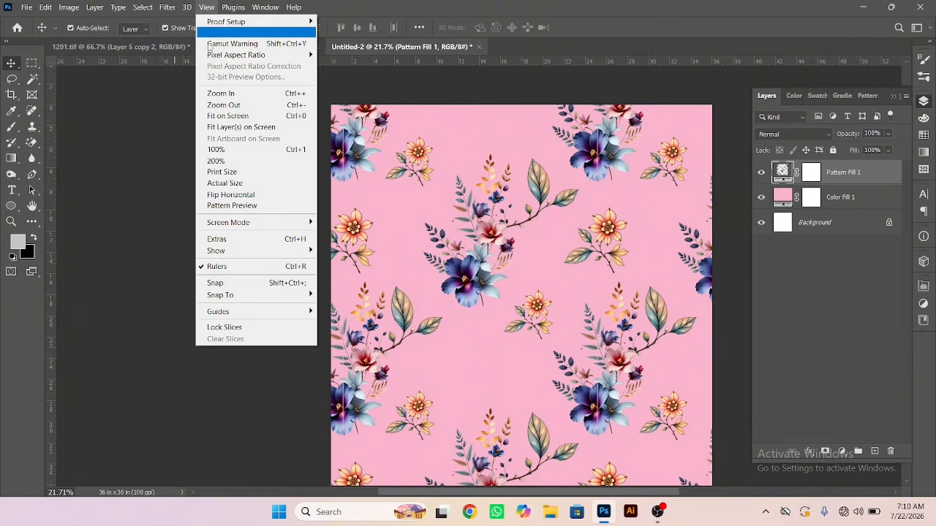
pyautogui.click(235, 207)
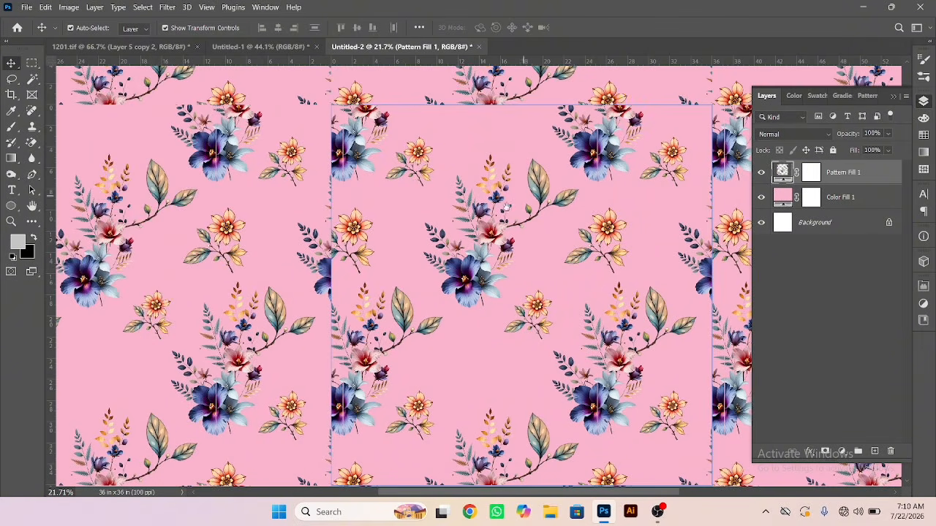
pyautogui.moveTo(506, 207); pyautogui.dragTo(409, 252)
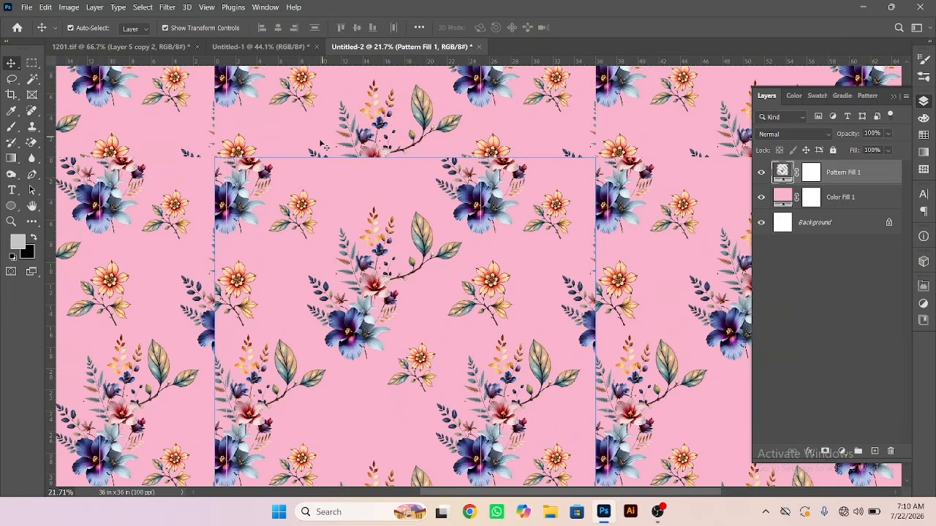
# - Set the pattern fill's scale back to 100%
pyautogui.doubleClick(782, 173)
pyautogui.click(420, 169)
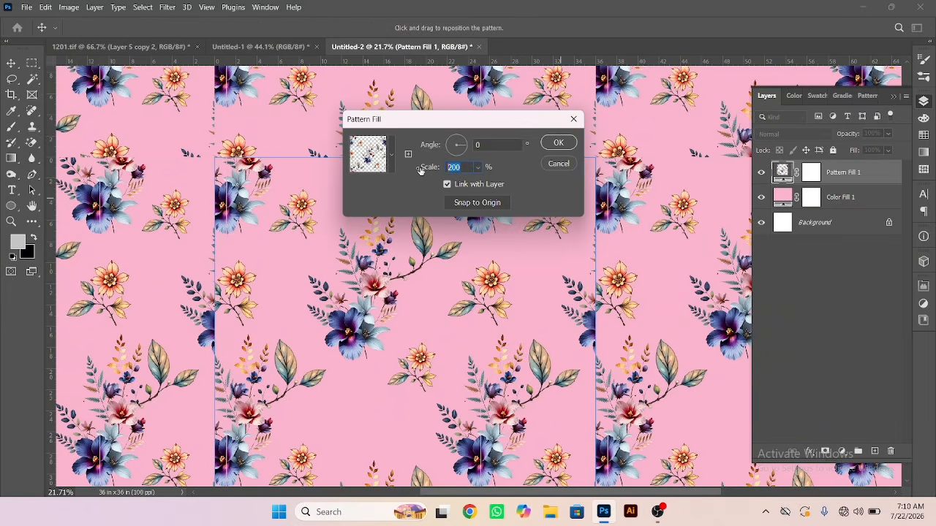
pyautogui.write('100')
pyautogui.press('Return')
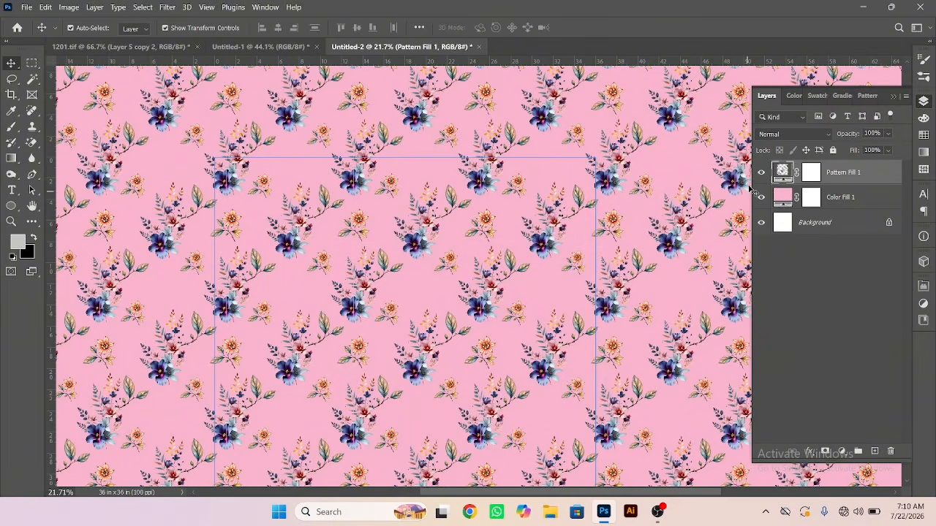
# - Try the floral pattern fill at reduced scales of 50%, 75% and 25%
pyautogui.doubleClick(781, 174)
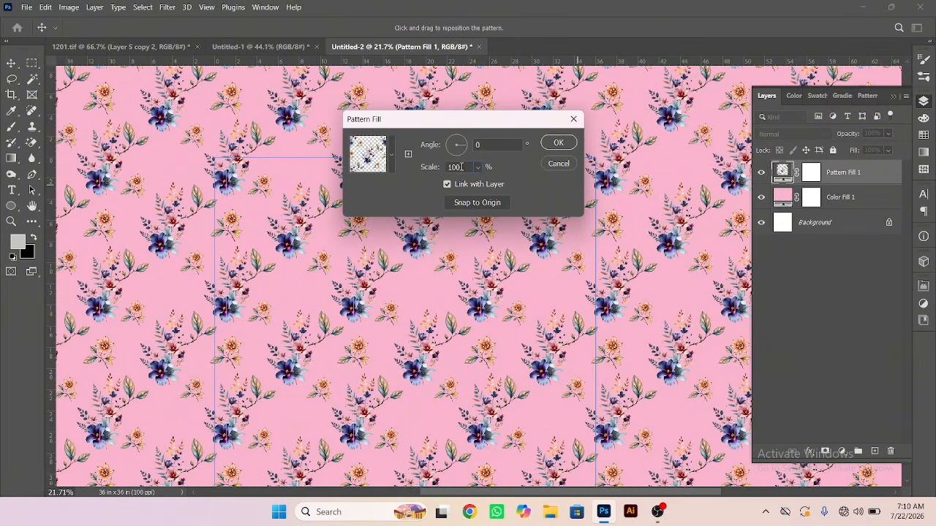
pyautogui.write('50')
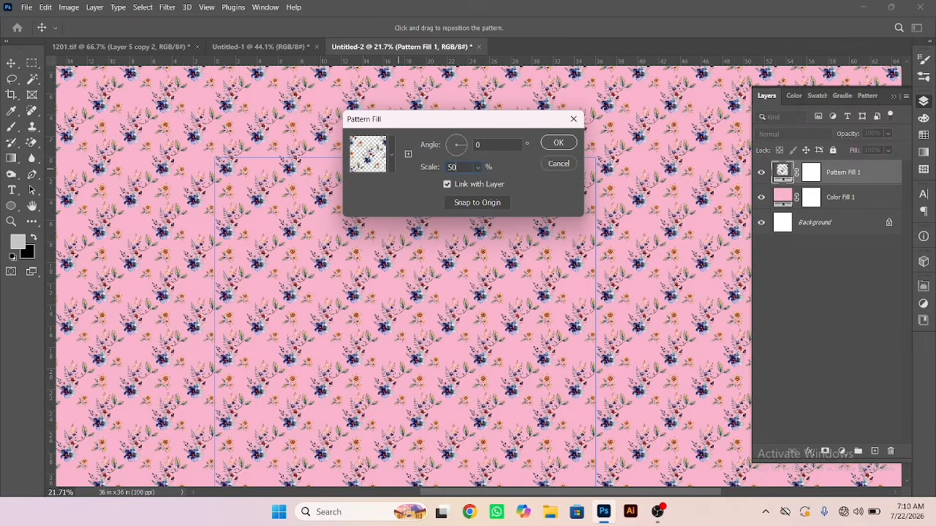
pyautogui.click(427, 169)
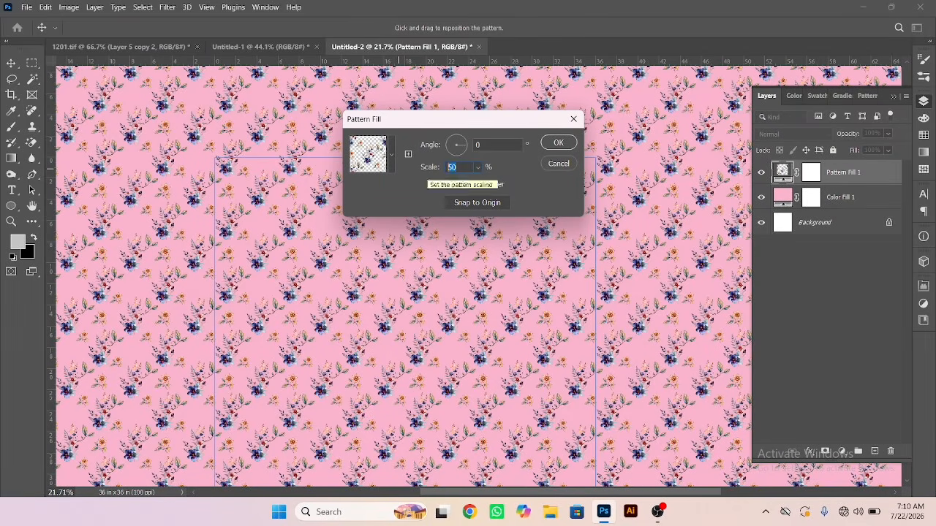
pyautogui.write('75')
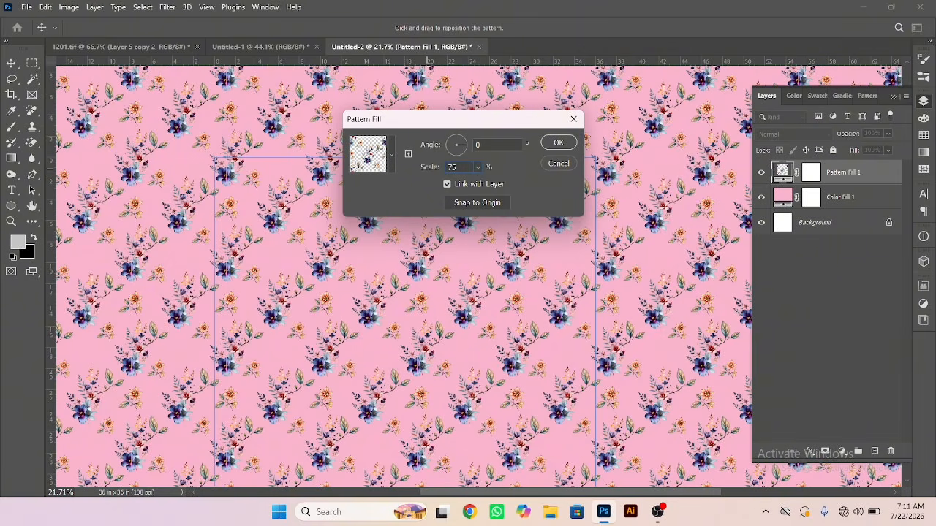
pyautogui.press('BackSpace')
pyautogui.press('BackSpace')
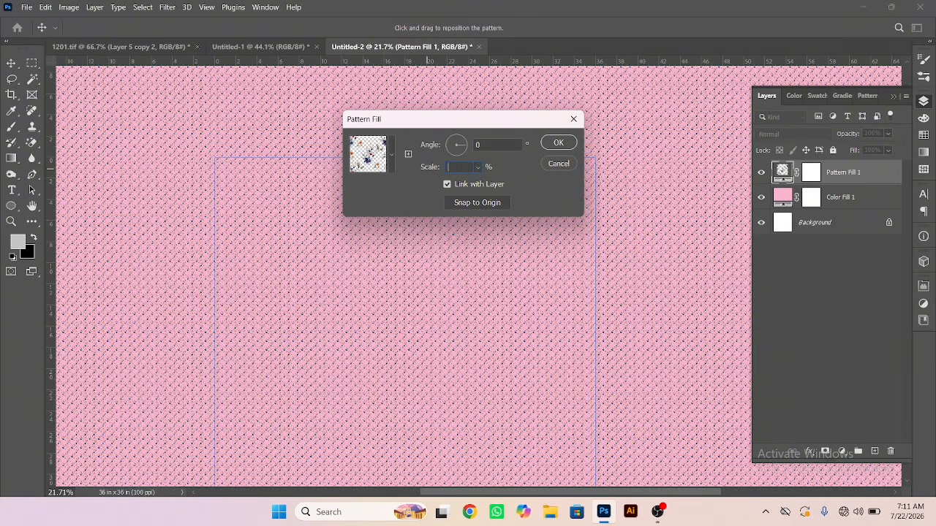
pyautogui.write('25')
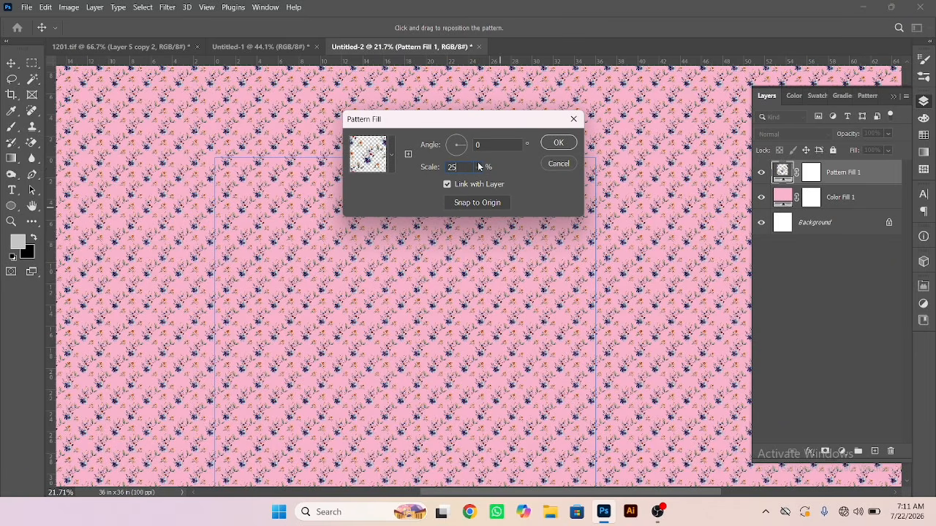
# - Try the floral pattern fill at scales of 70%, 150% and 200%
pyautogui.doubleClick(455, 167)
pyautogui.write('70')
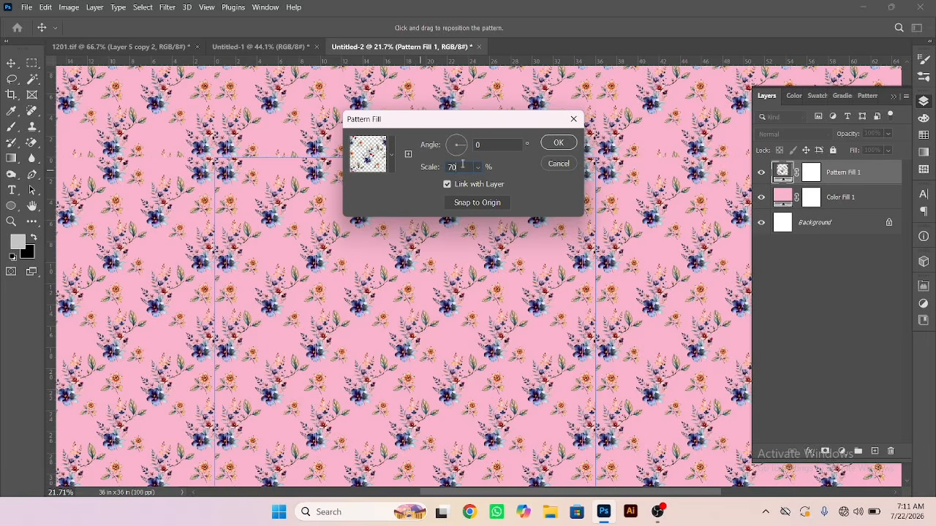
pyautogui.click(439, 167)
pyautogui.write('150')
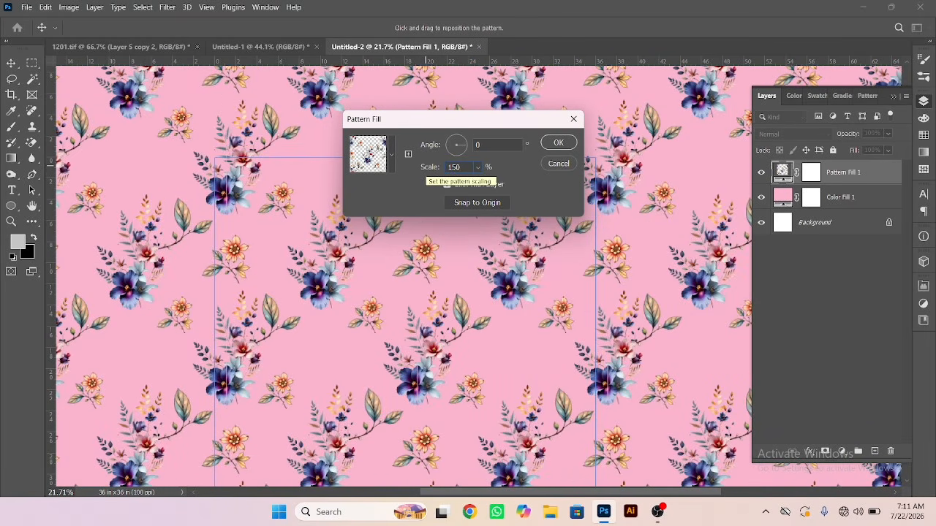
pyautogui.write('200')
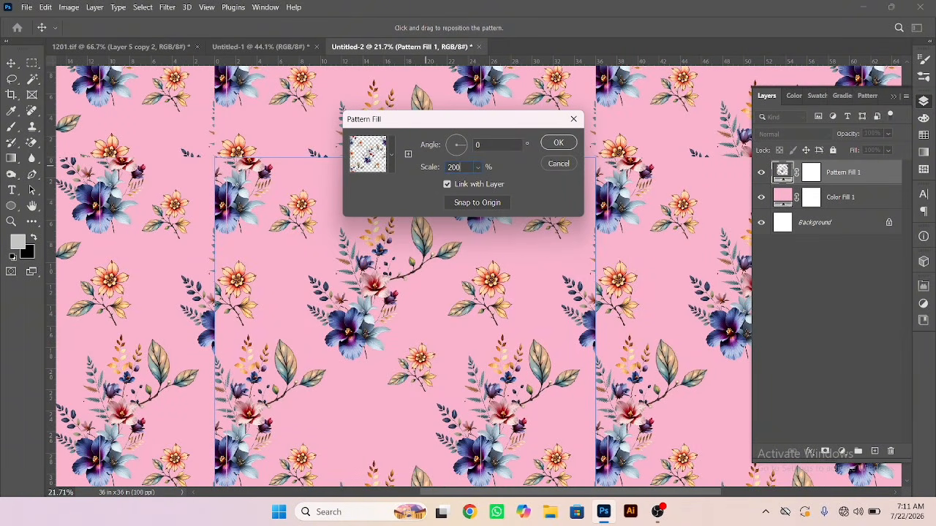
# - Try a 125% scale for the pattern fill, then apply it at 100%
pyautogui.write('2')
pyautogui.press('BackSpace')
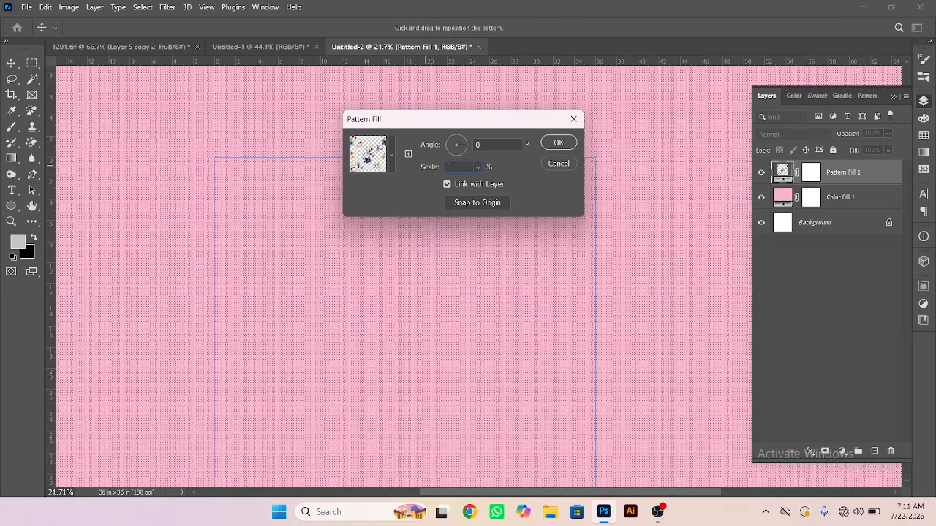
pyautogui.write('125')
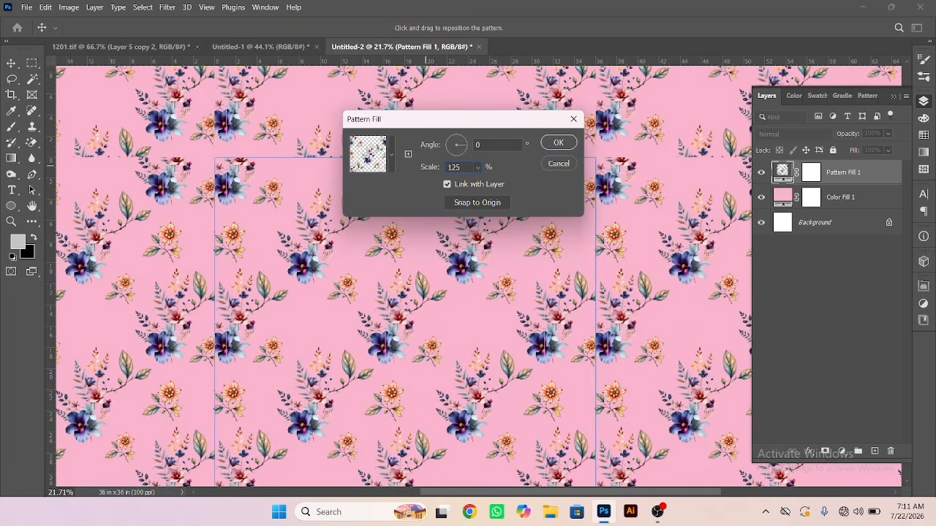
pyautogui.press('BackSpace')
pyautogui.press('BackSpace')
pyautogui.press('BackSpace')
pyautogui.write('100')
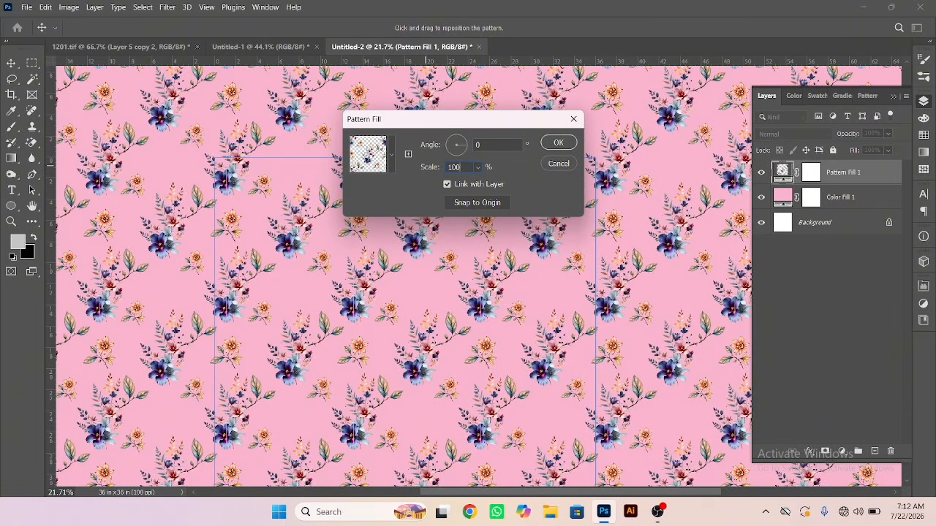
pyautogui.press('Return')
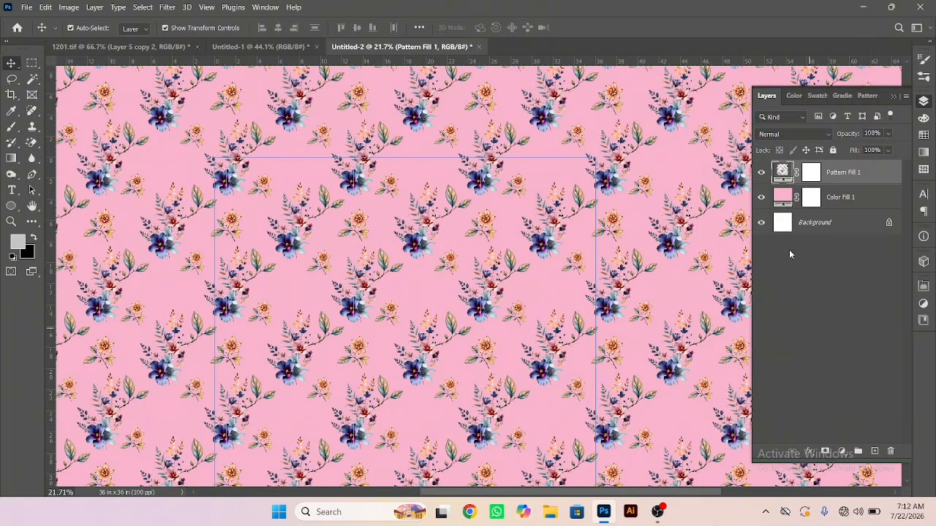
# - Try rotating the pattern fill to about -130° and to 90°, then return it to its original orientation
pyautogui.doubleClick(782, 172)
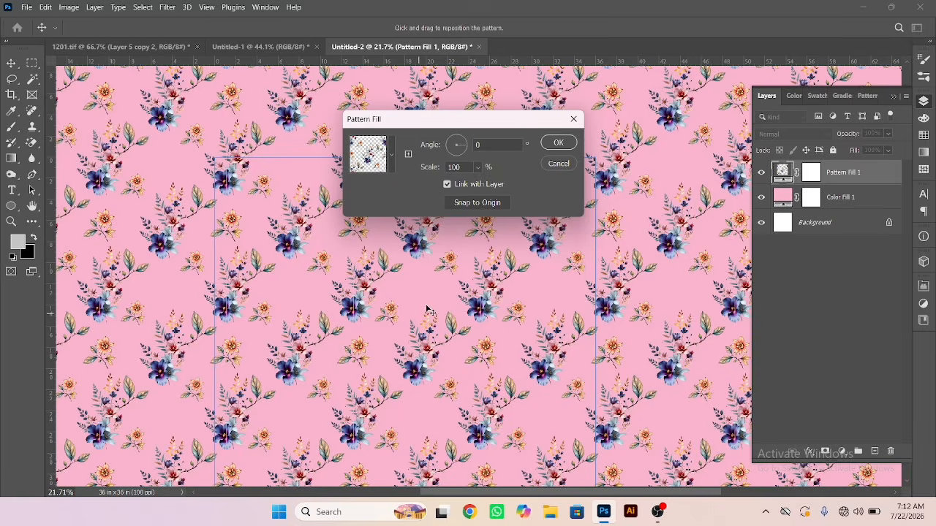
pyautogui.moveTo(468, 142); pyautogui.dragTo(450, 153)
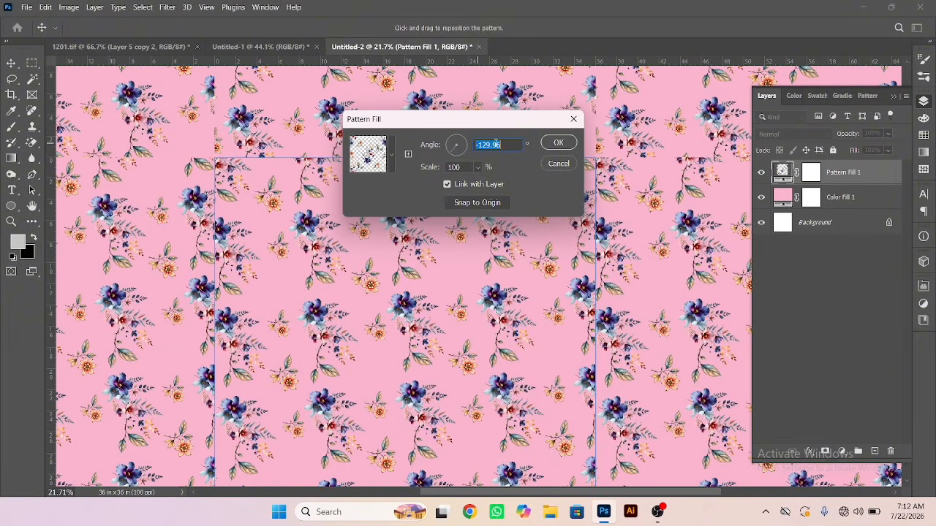
pyautogui.write('90')
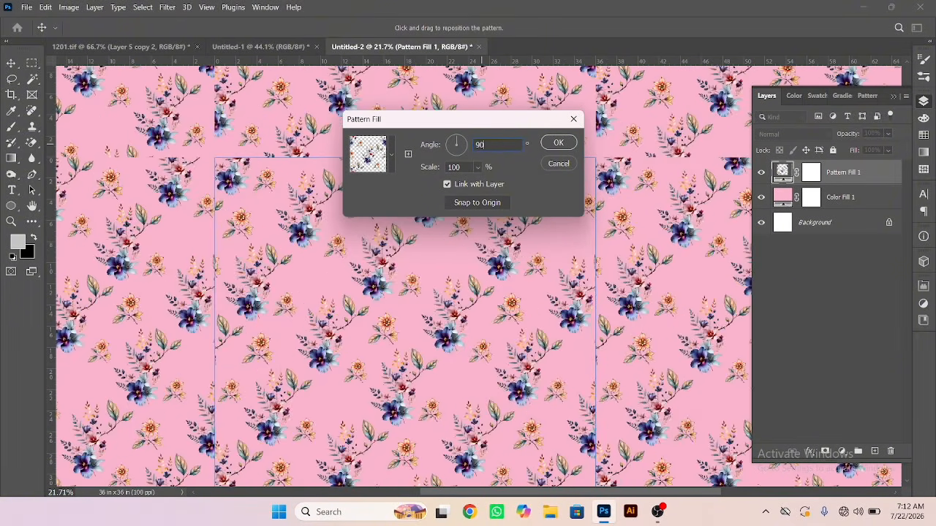
pyautogui.doubleClick(493, 151)
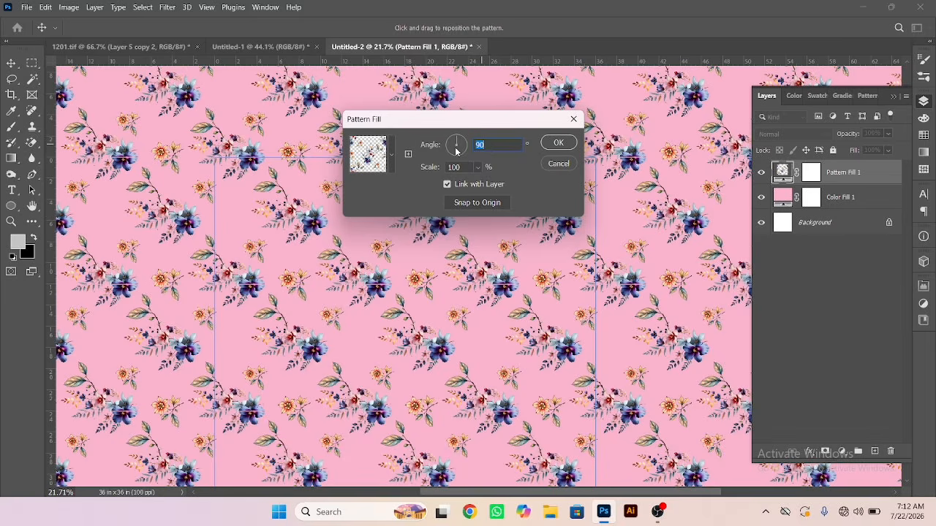
pyautogui.click(456, 151)
pyautogui.press('Return')
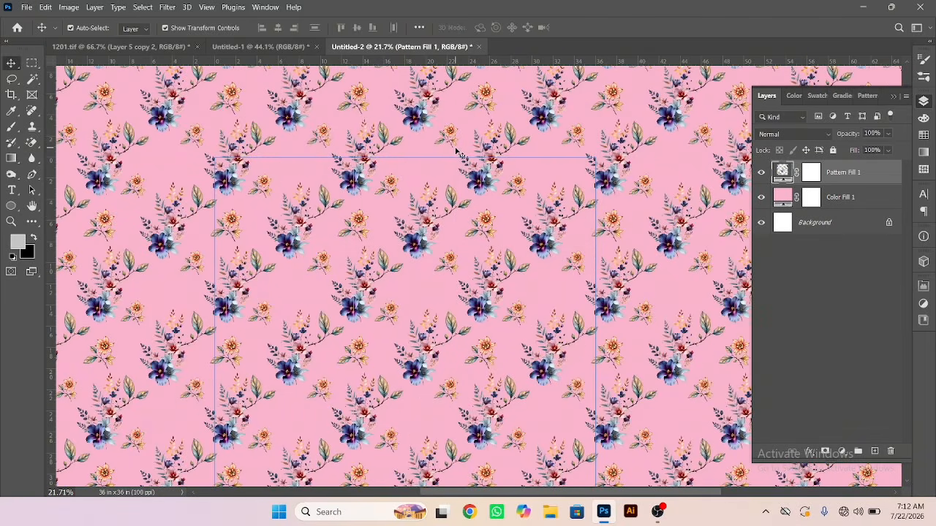
pyautogui.scroll(-2, 455, 152)
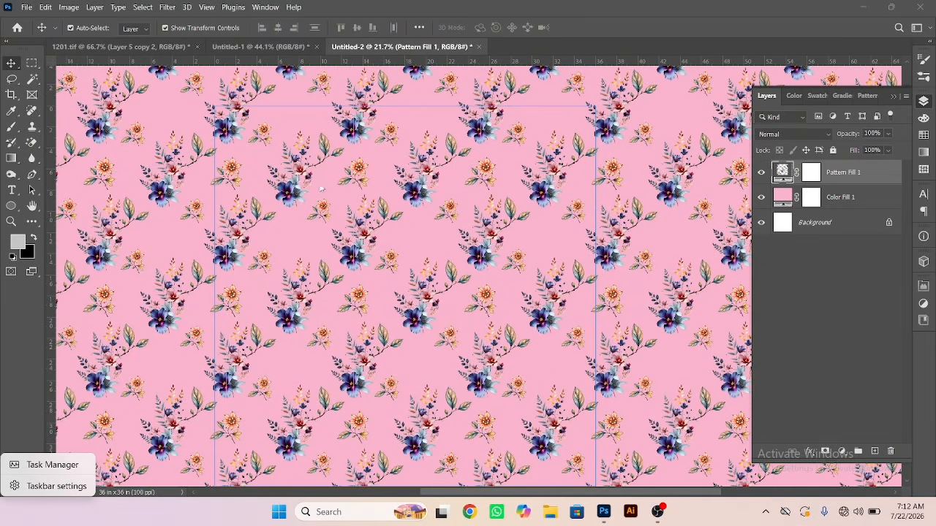
# - Compare the 12 x 12 inch floral tile with its pattern fill on the 36 x 36 inch canvas, then deselect the pattern layer
pyautogui.click(289, 196)
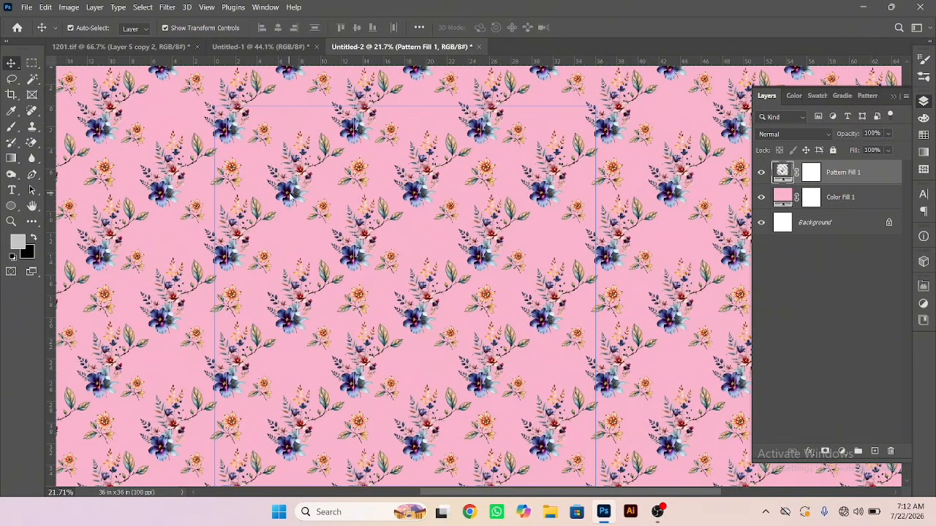
pyautogui.click(284, 46)
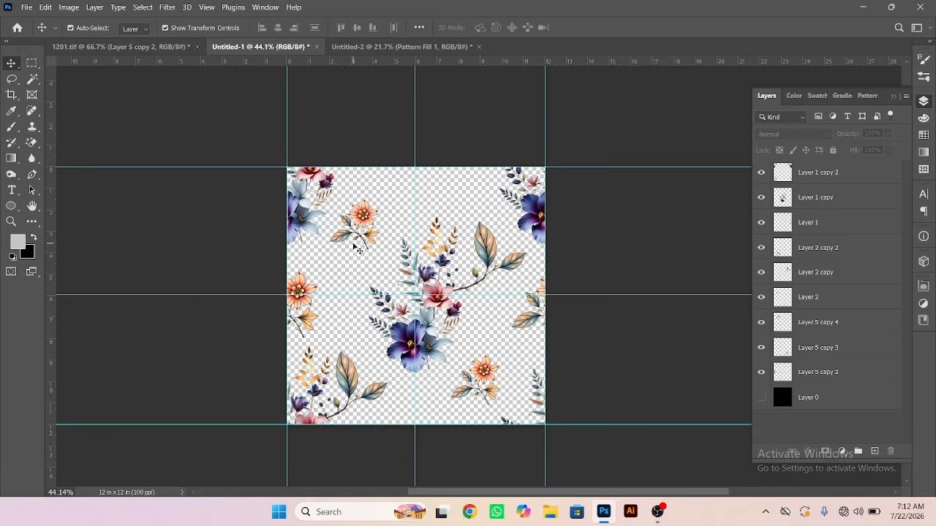
pyautogui.click(382, 47)
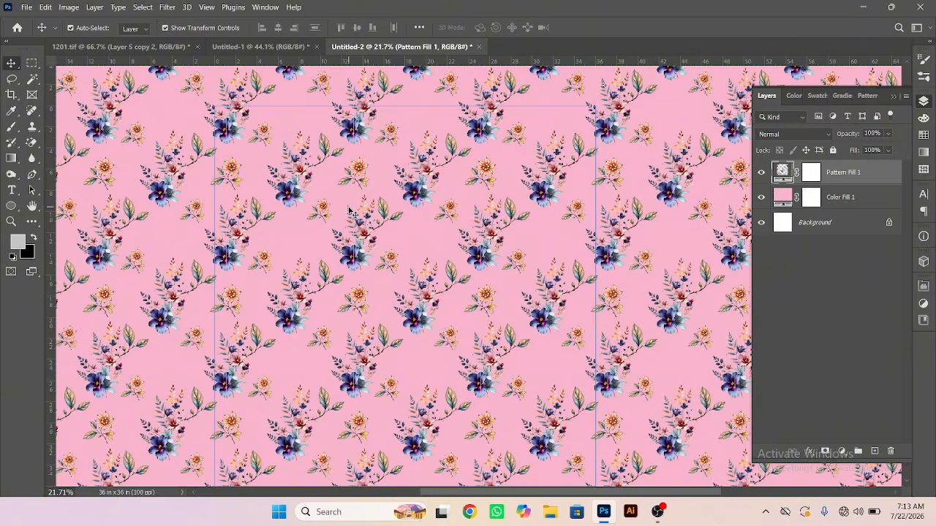
pyautogui.click(288, 47)
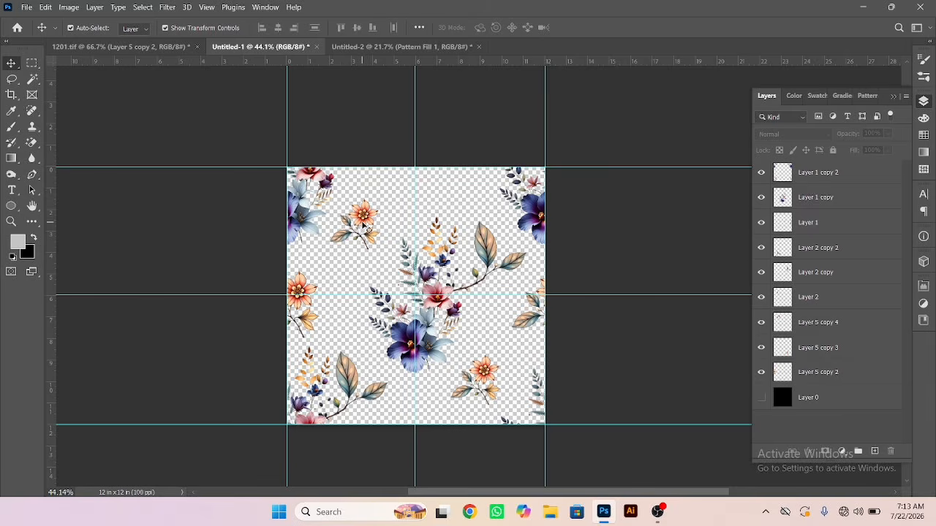
pyautogui.click(397, 46)
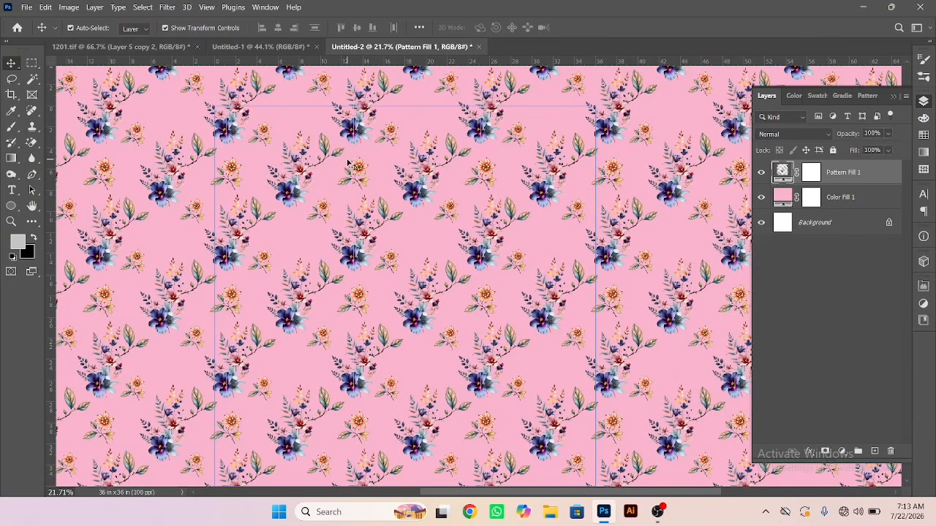
pyautogui.click(805, 277)
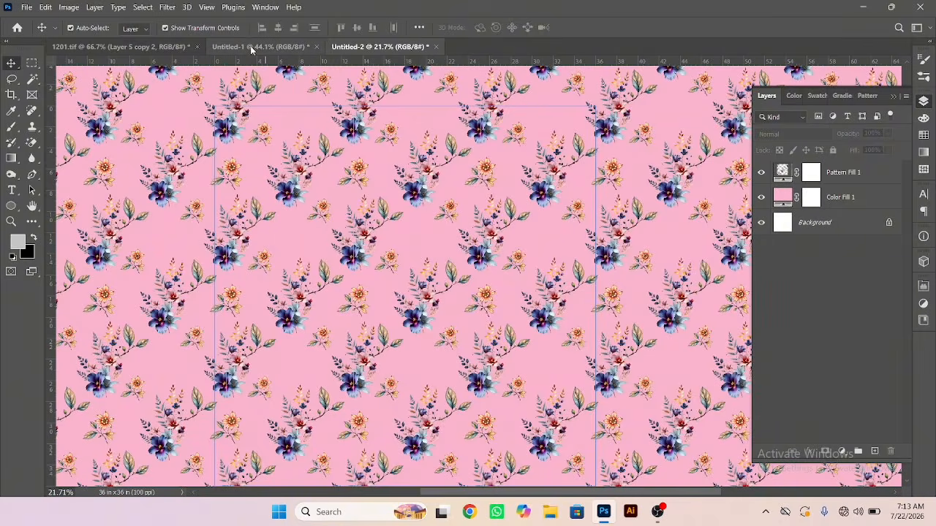